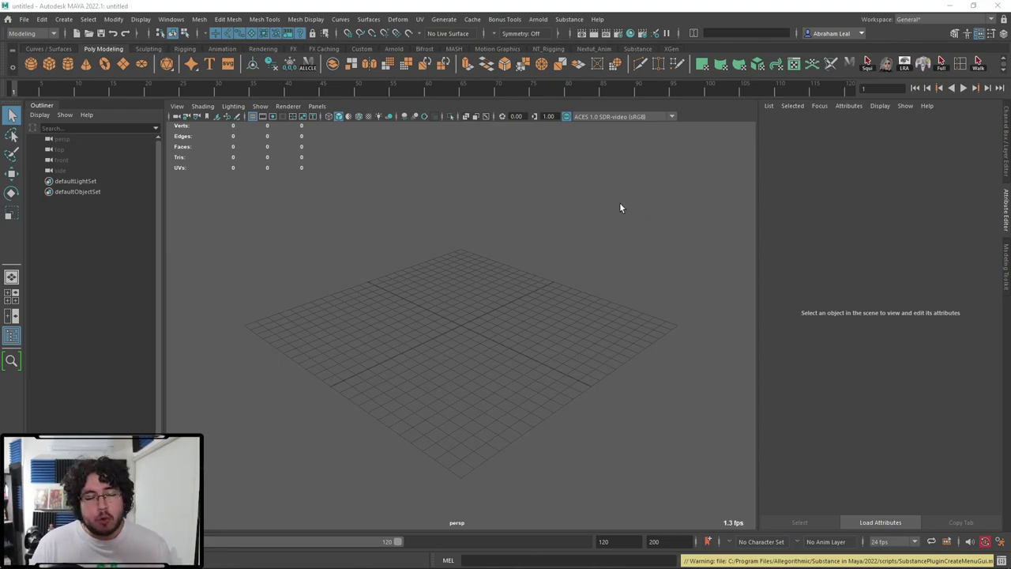
Step: Tumble the camera down to a low, side-on angle, zoom out, then bring up Windows search
alt+drag(614, 261, 650, 238)
scroll(651, 240, down, 2)
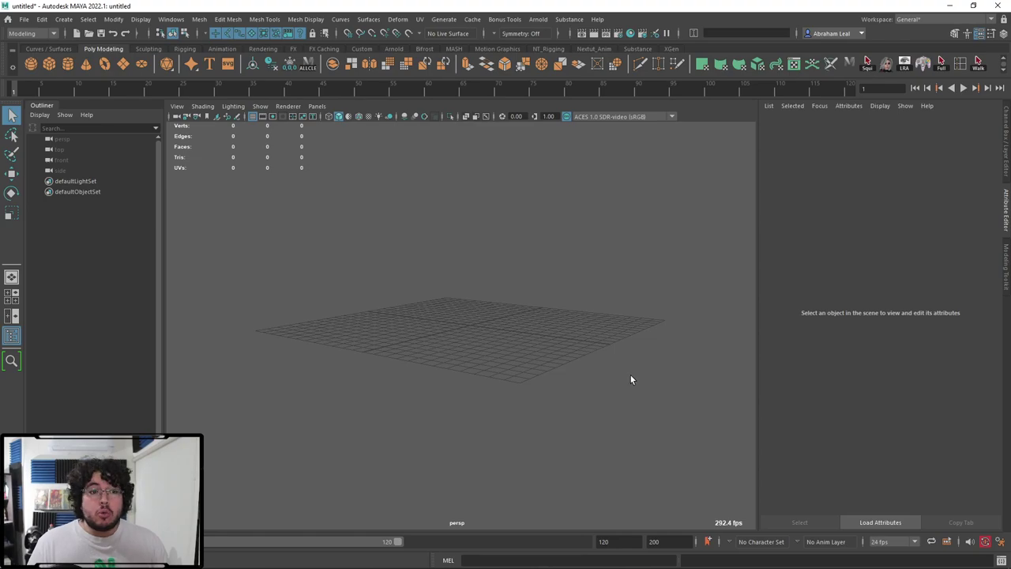
key(super)
text(notepad)
key(Return)
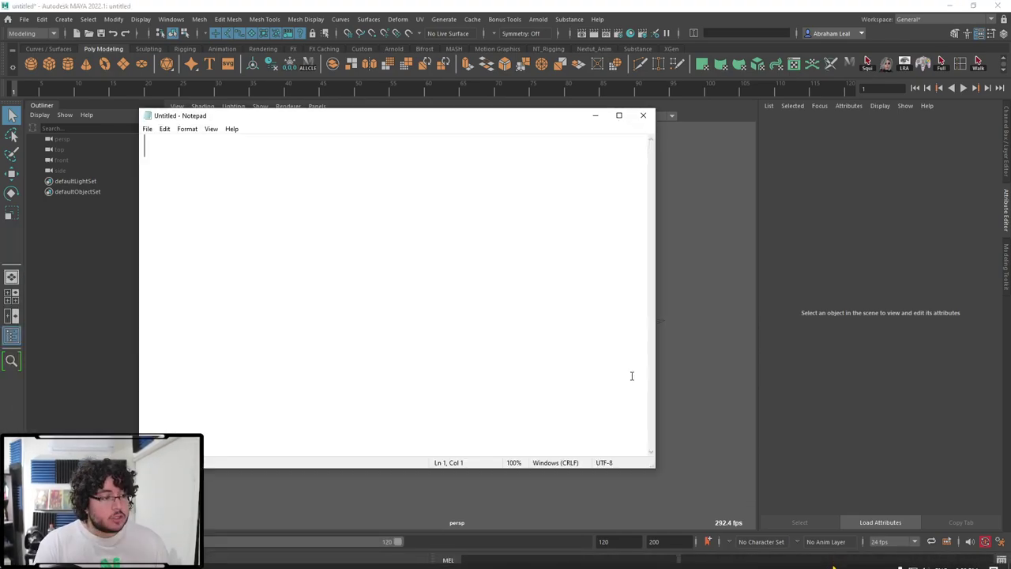
text(=)
key(BackSpace)
key(BackSpace)
text(/ car model)
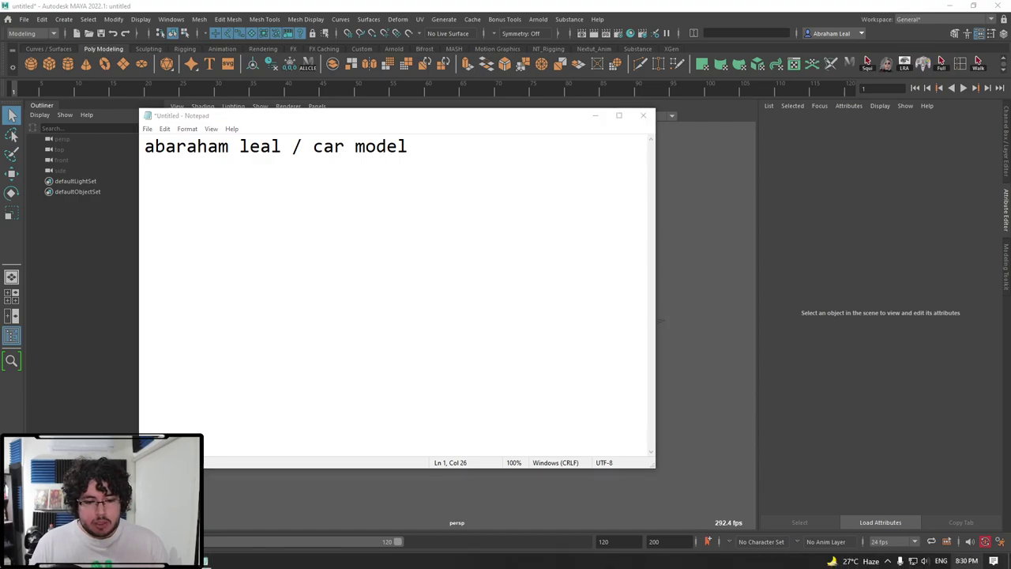
click(966, 560)
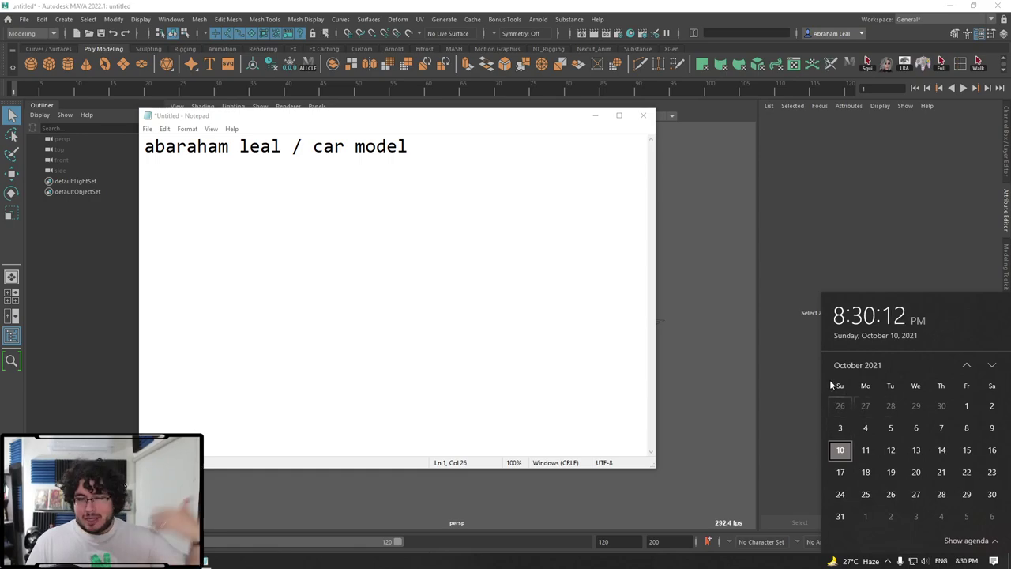
click(643, 116)
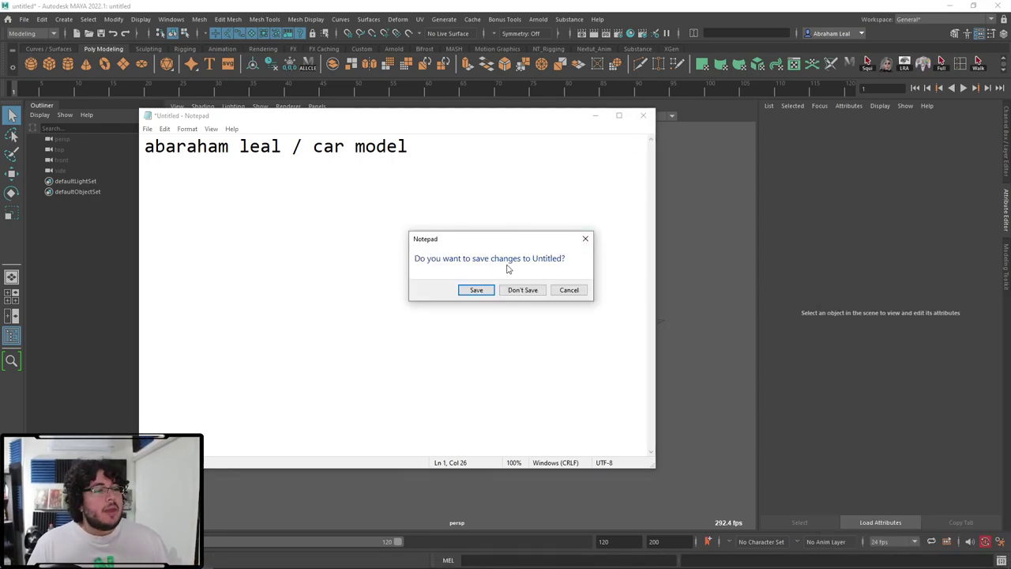
click(524, 291)
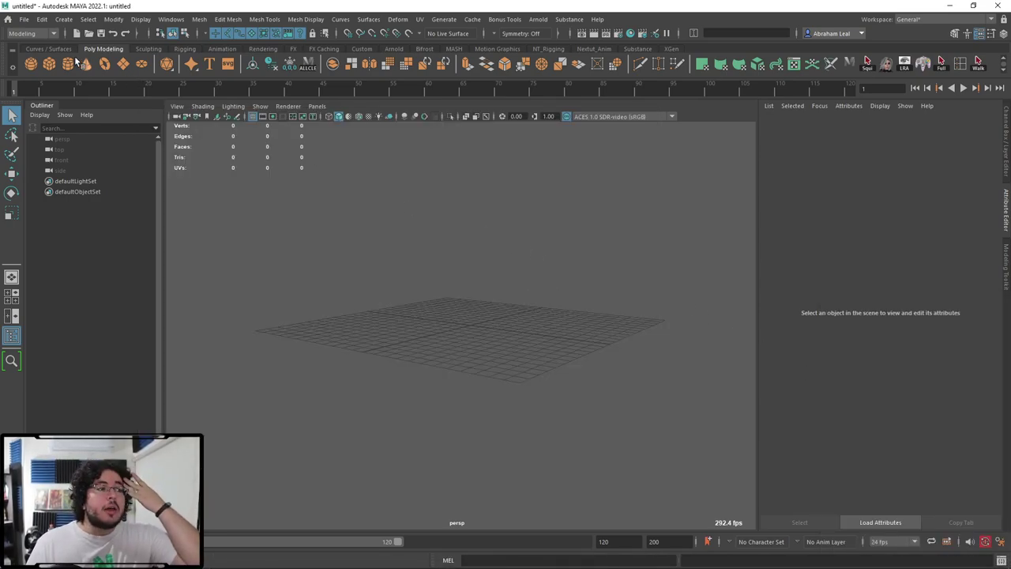
Step: Drag out a polygon sphere on the grid, then open Hypershade, resize it and maximise it
drag(469, 327, 585, 340)
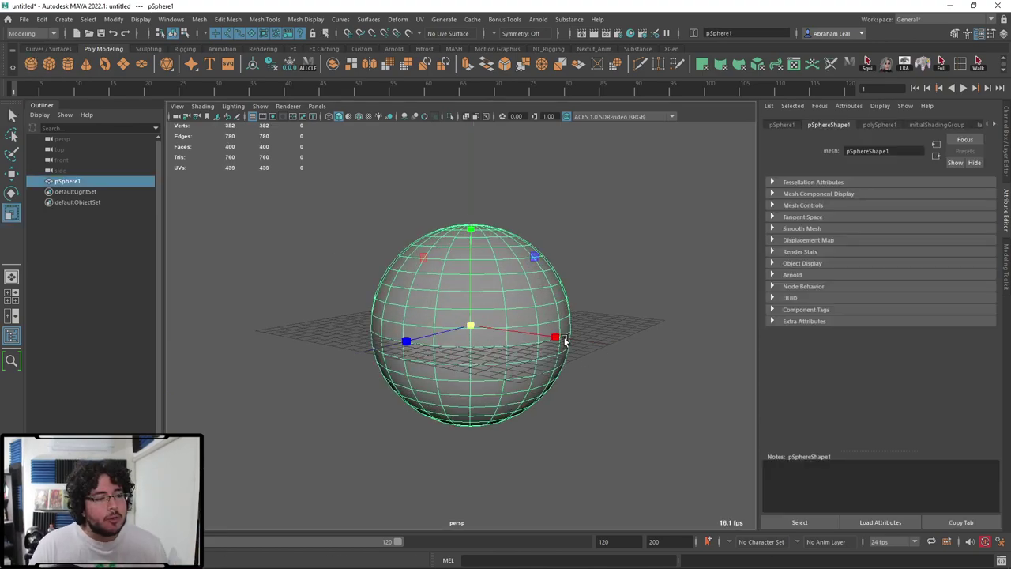
click(593, 181)
click(629, 33)
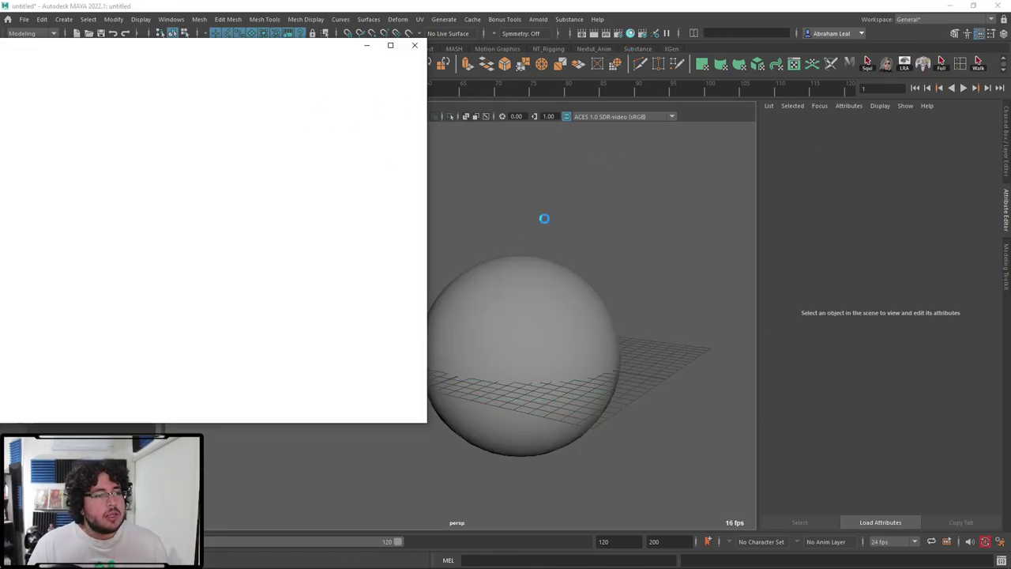
drag(316, 45, 374, 85)
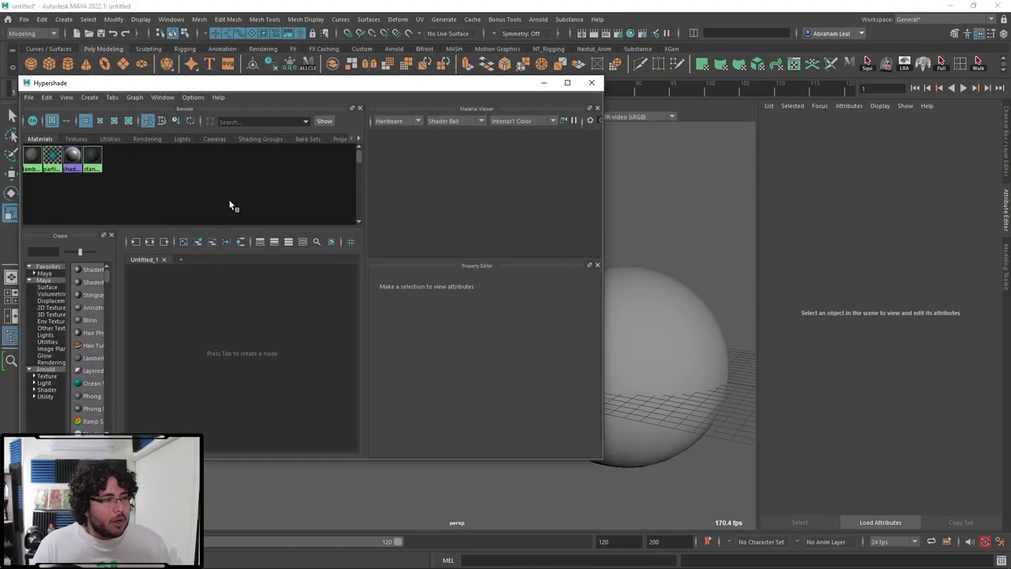
drag(602, 458, 517, 458)
alt+drag(570, 267, 544, 224)
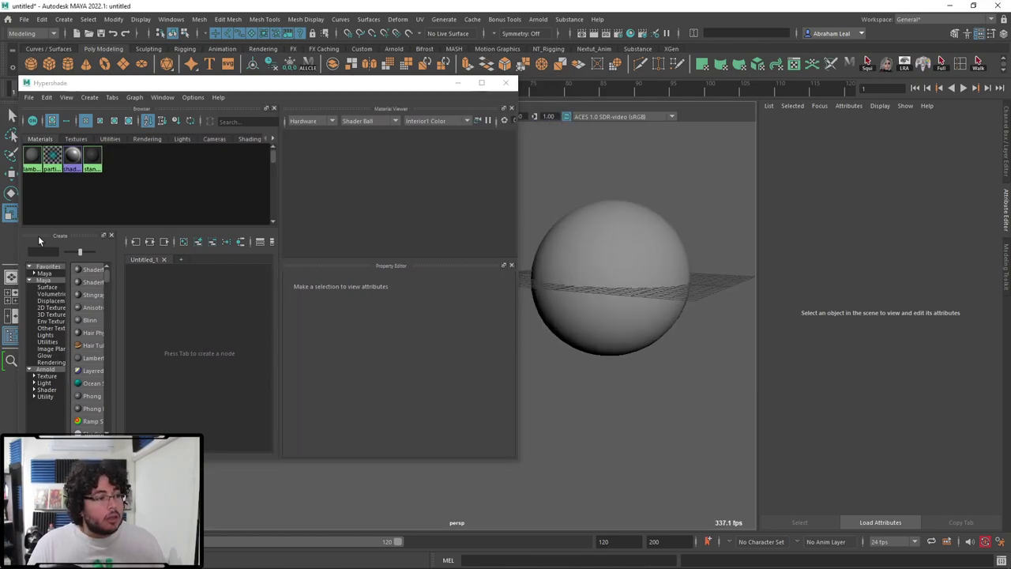
click(481, 82)
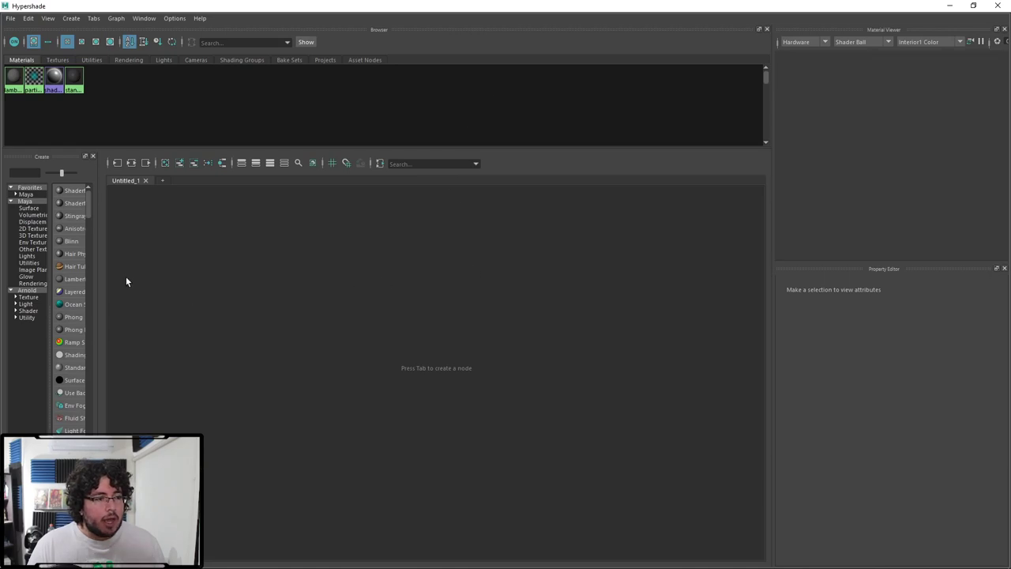
Step: Widen the Create panel, filter to Maya > Surface, and create a Layered Shader (layeredShader1)
drag(101, 227, 278, 225)
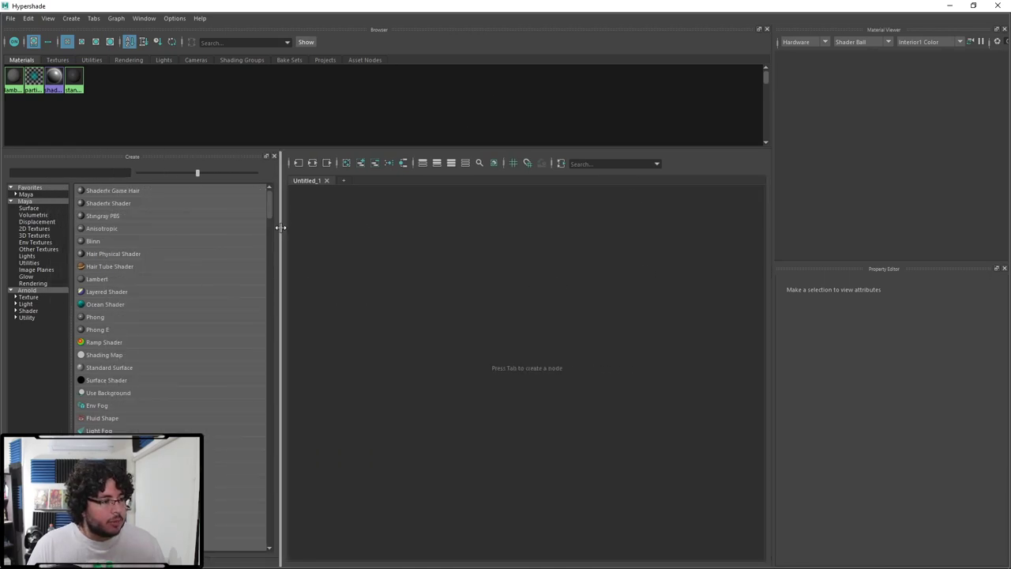
click(29, 201)
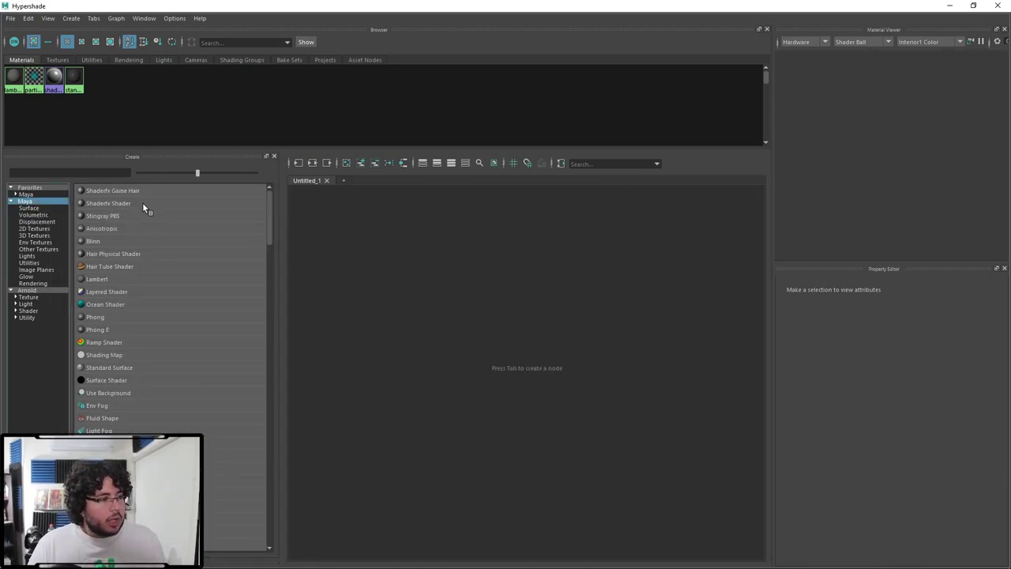
scroll(142, 207, down, 8)
scroll(153, 253, up, 8)
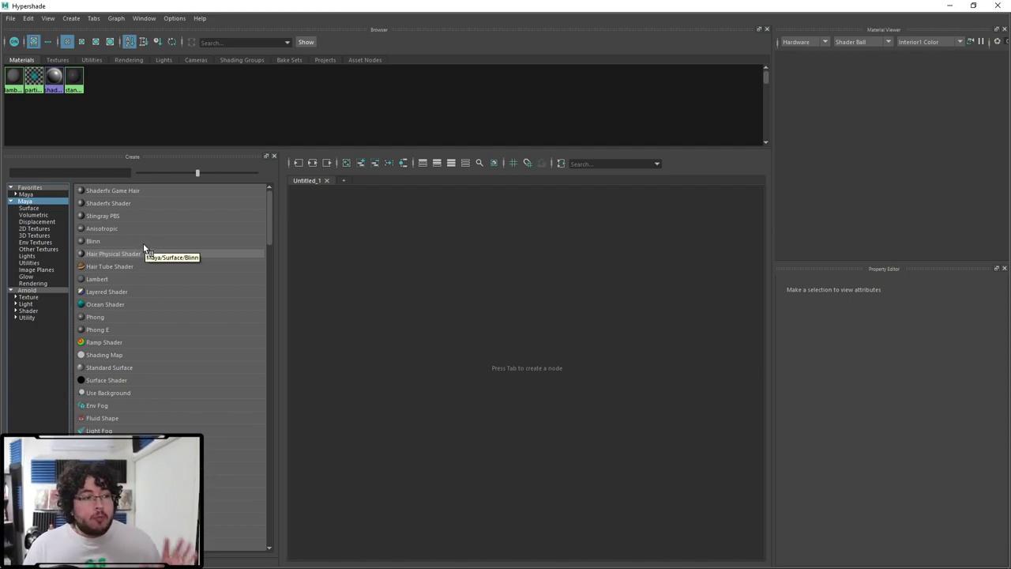
scroll(176, 290, down, 10)
scroll(180, 292, down, 12)
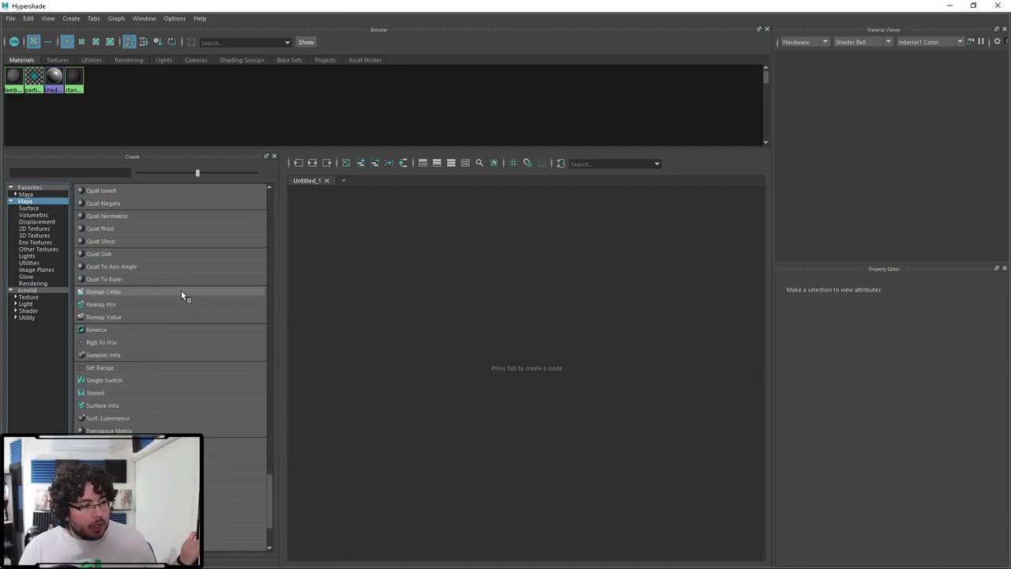
scroll(189, 314, up, 20)
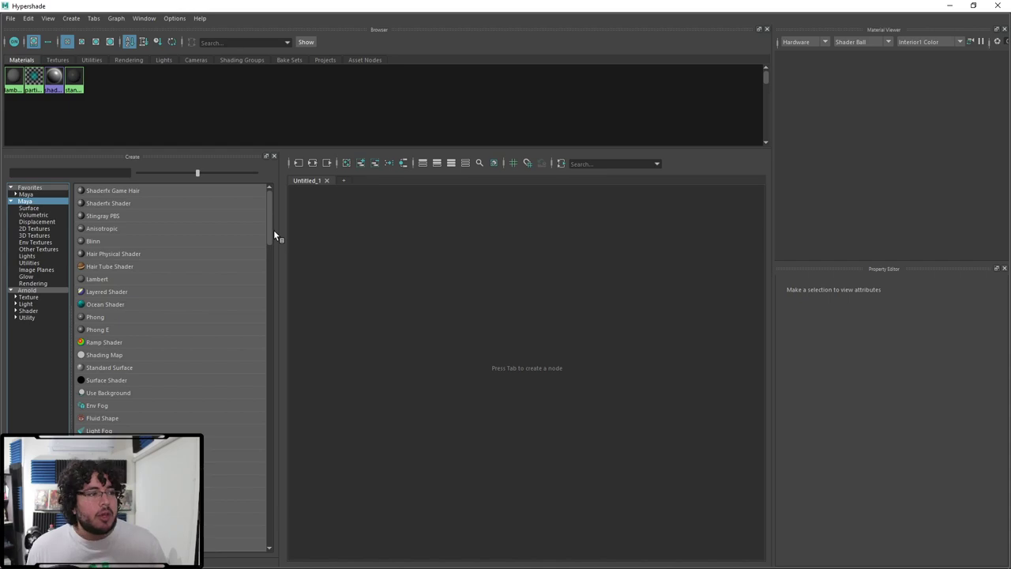
click(39, 209)
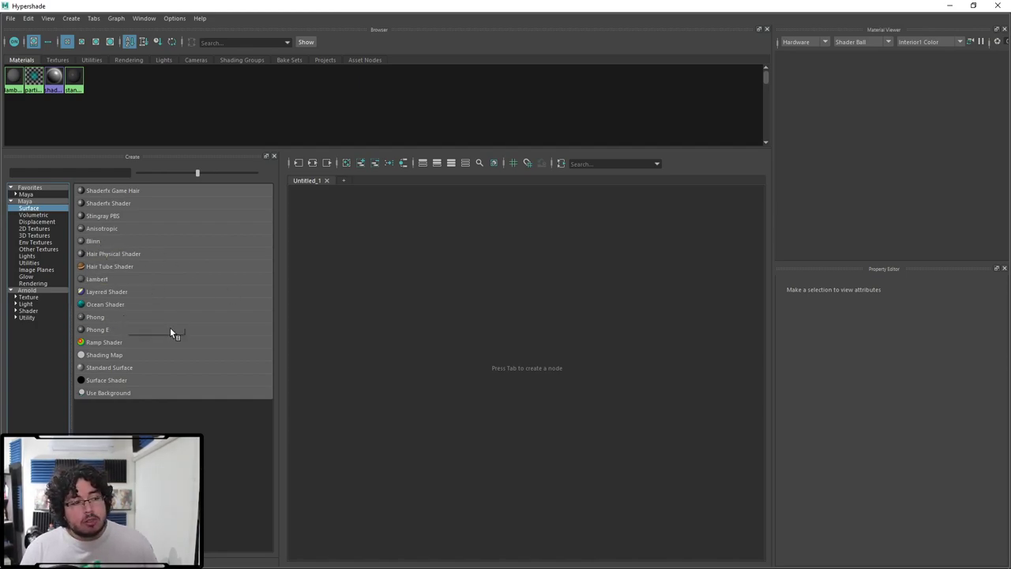
click(118, 291)
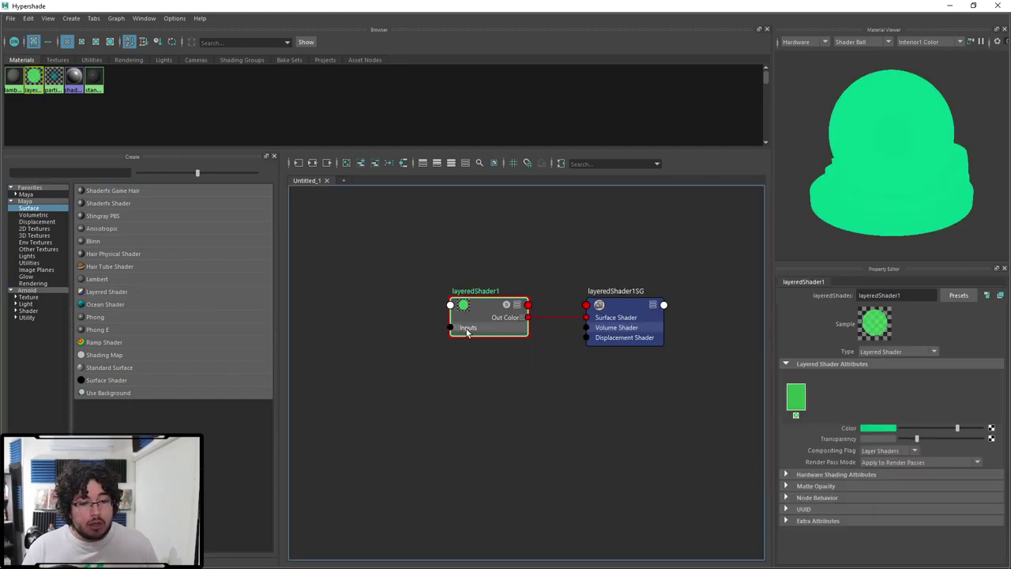
Step: Delete the layered shader and its shading group, and create a Surface Shader (surfaceShader1) instead
drag(478, 304, 470, 291)
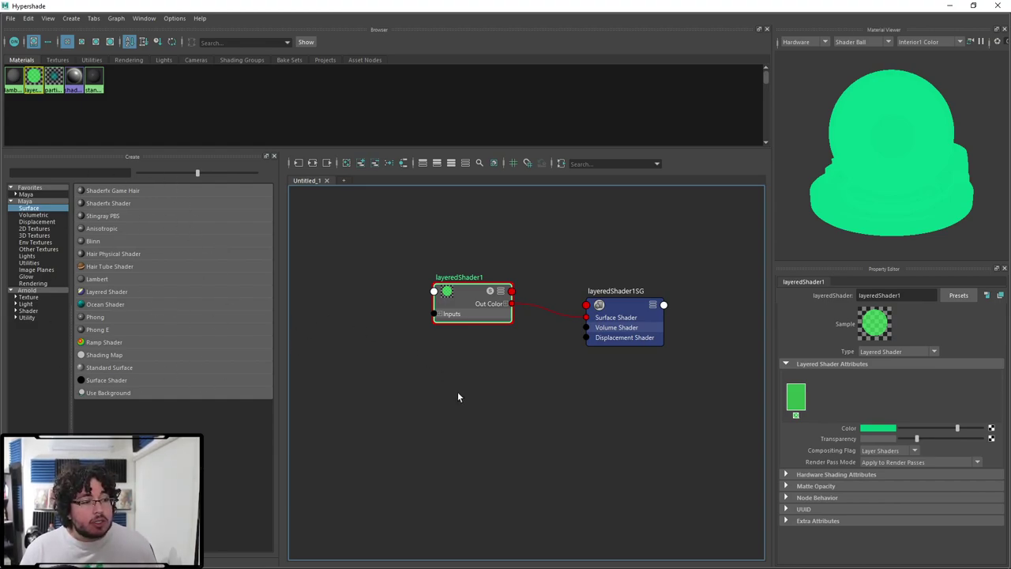
key(ctrl+a)
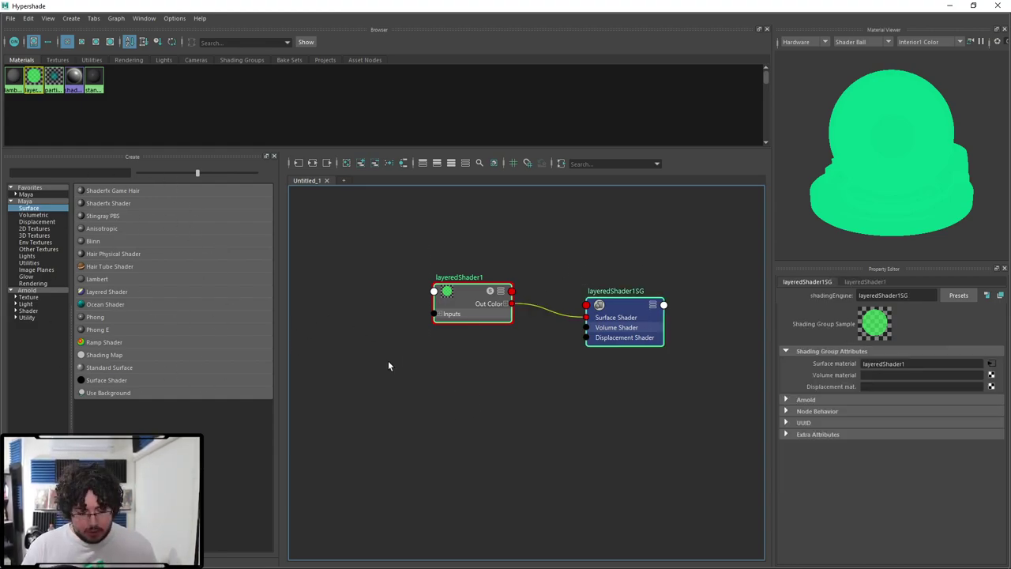
key(Delete)
click(99, 380)
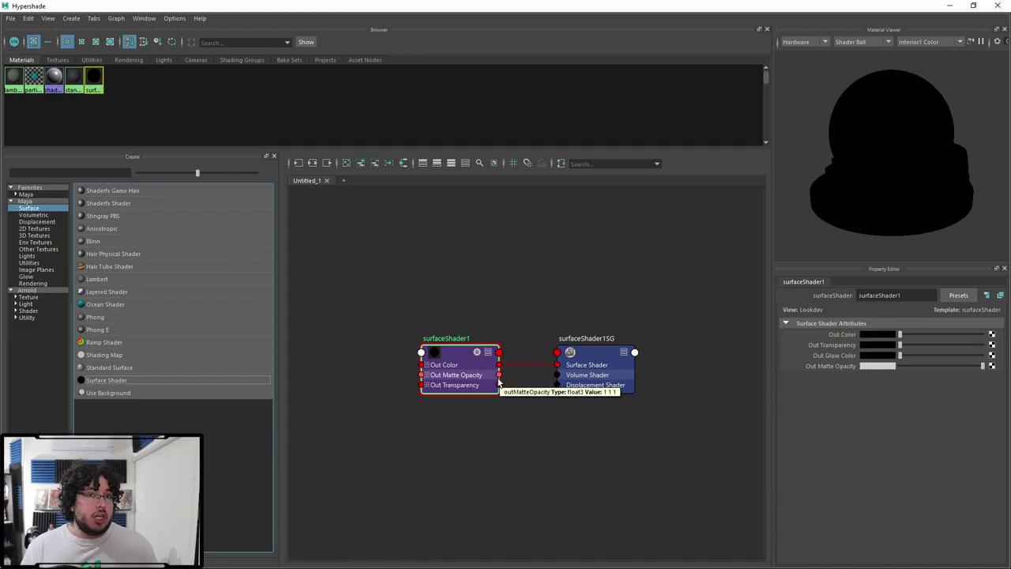
Step: Restore Hypershade to a floating window and delete the existing sphere
double_click(792, 11)
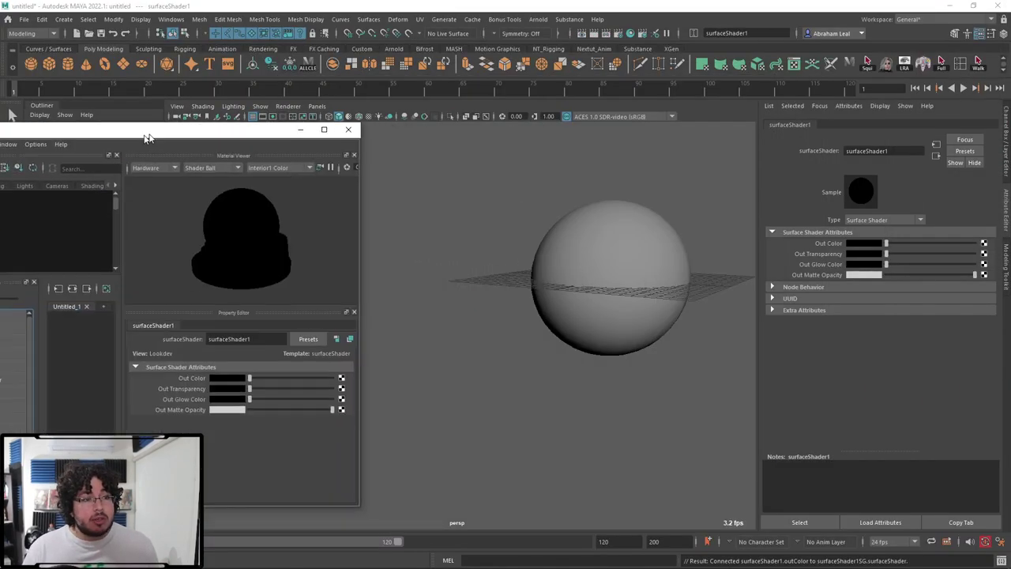
scroll(545, 219, down, 3)
scroll(525, 276, up, 2)
click(526, 276)
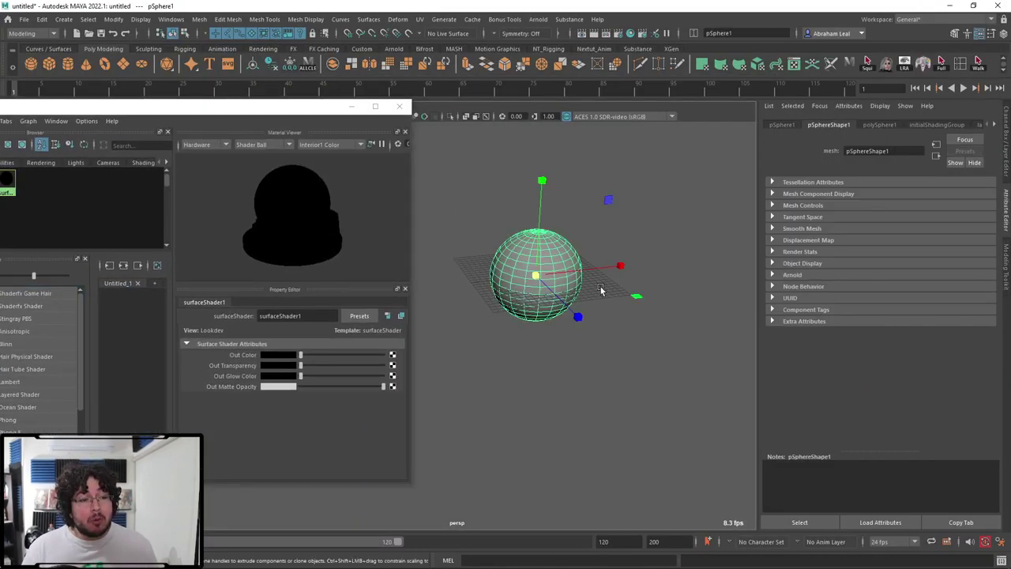
key(Delete)
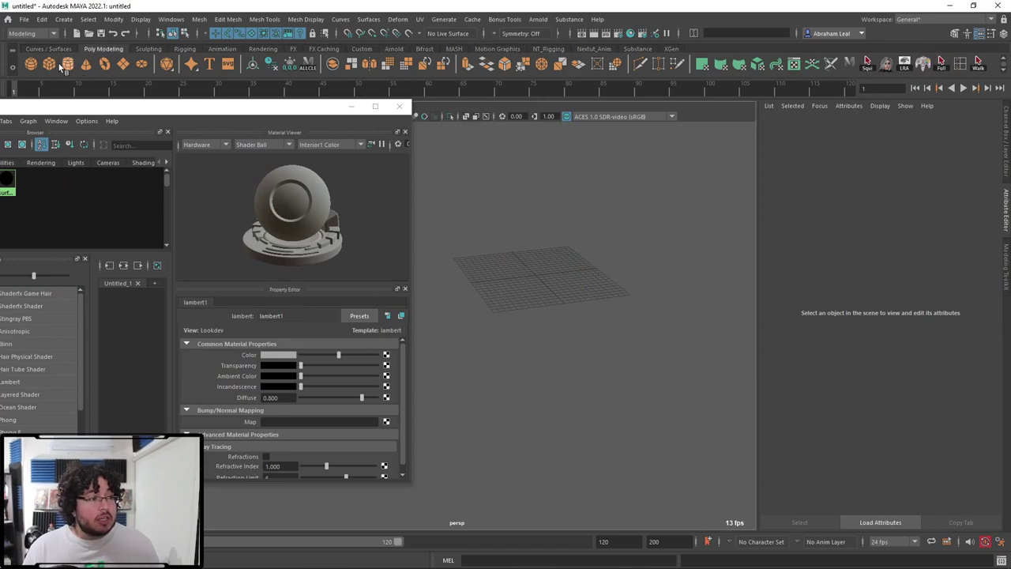
Step: Create a polygon plane framed in view, and a torus slid toward its left side
click(126, 64)
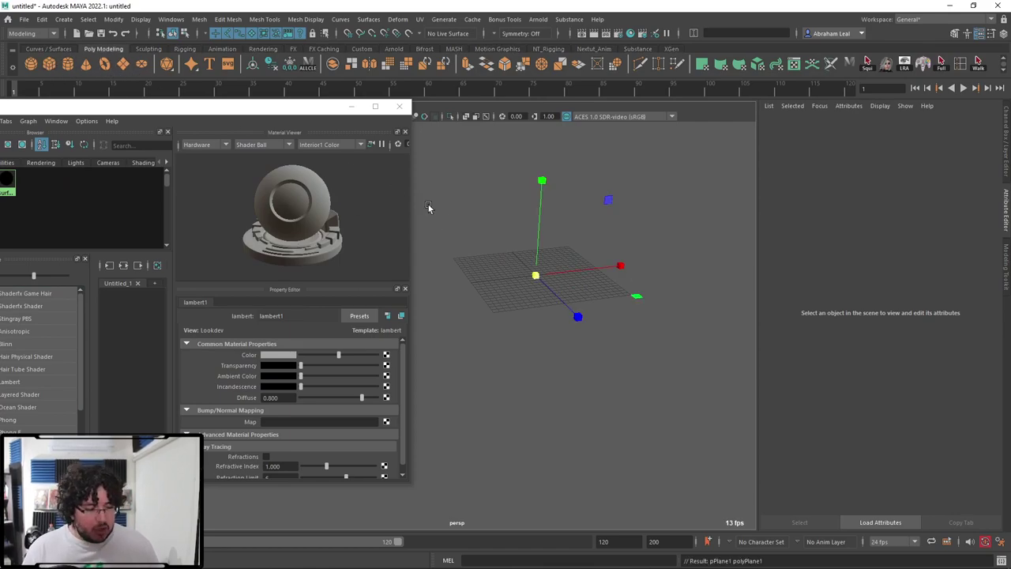
key(f)
click(620, 191)
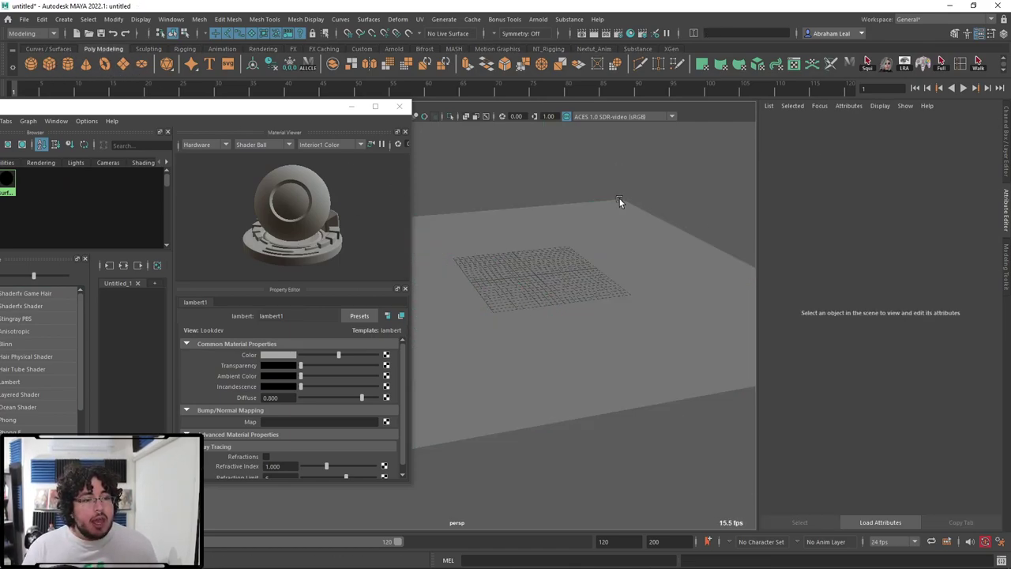
click(86, 65)
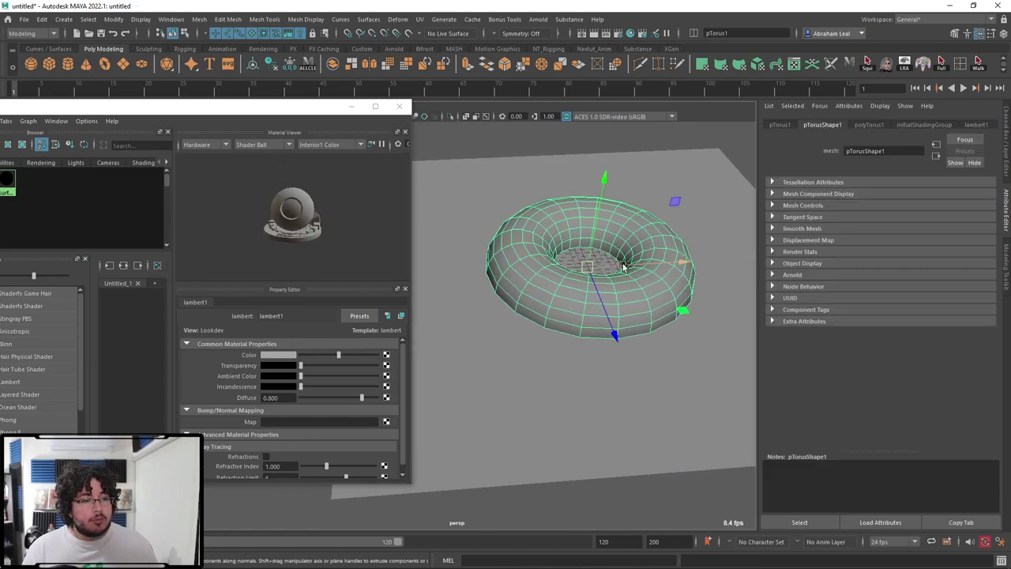
drag(650, 264, 575, 268)
click(474, 130)
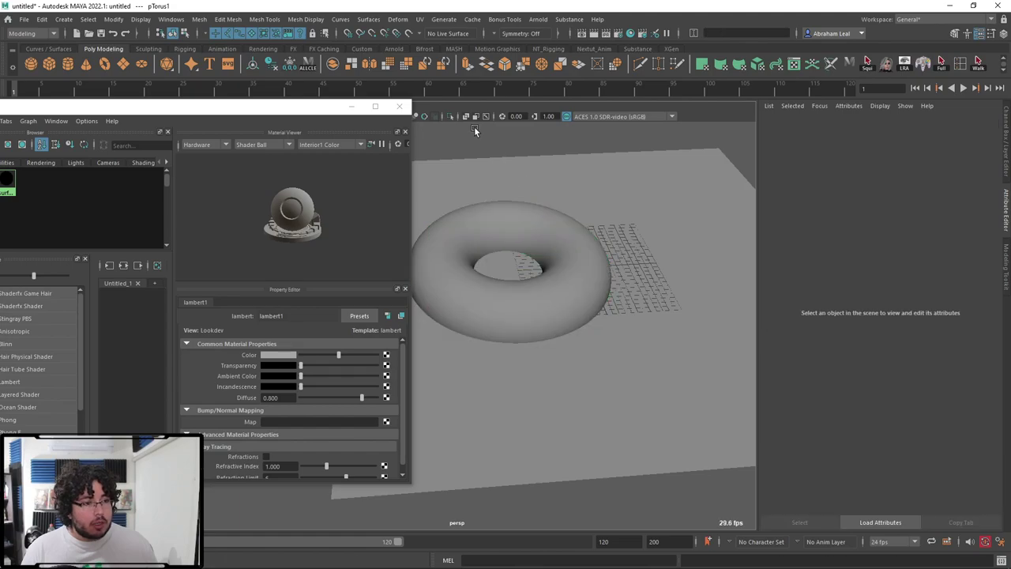
Step: Add a new polygon sphere at the plane's right edge, then switch to another window
click(31, 64)
drag(625, 266, 749, 257)
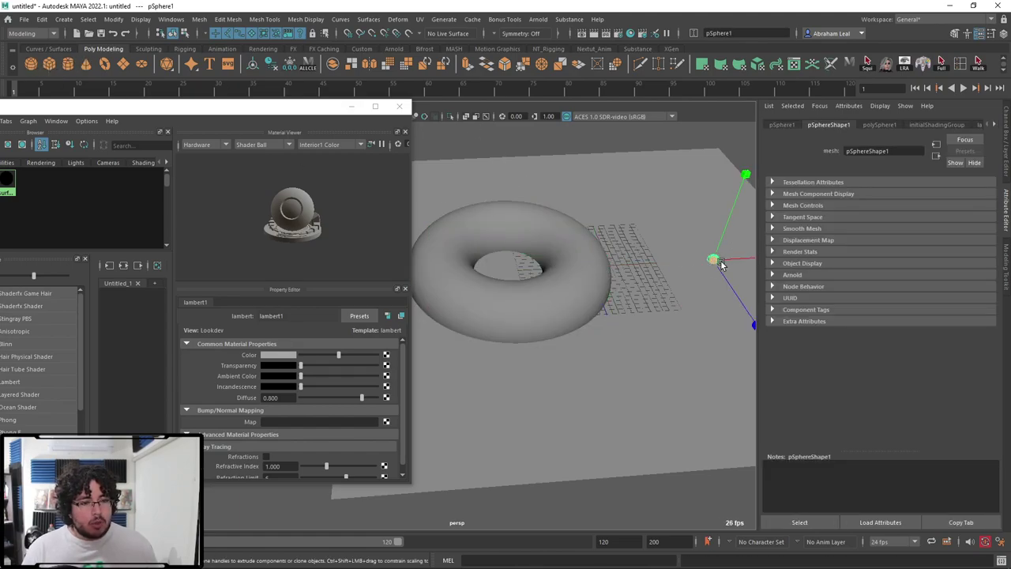
key(alt+Tab)
key(Escape)
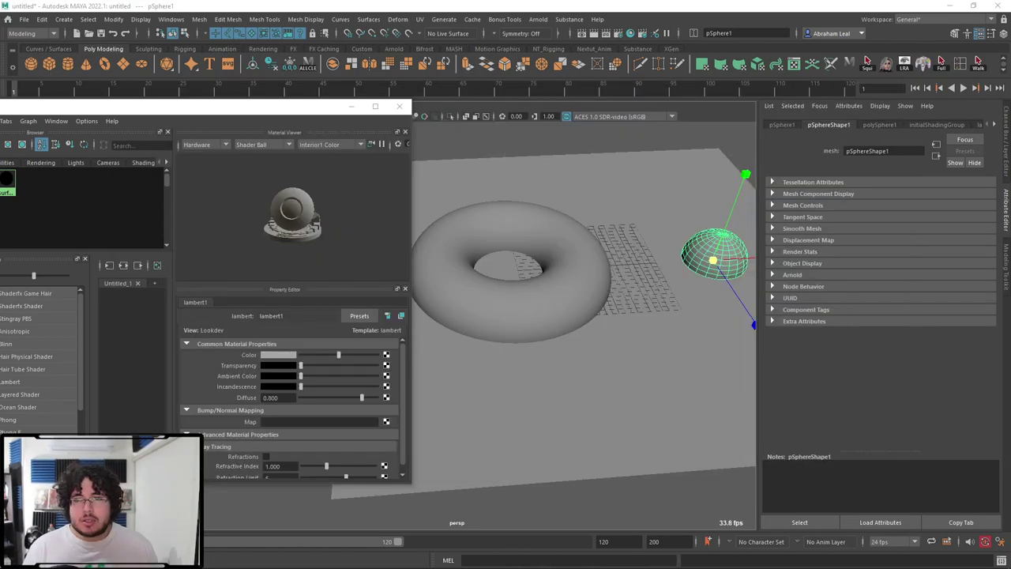
Step: Search Google Images for 'south park maya' and preview the South Park Rig in Maya result
key(alt+Tab)
click(540, 23)
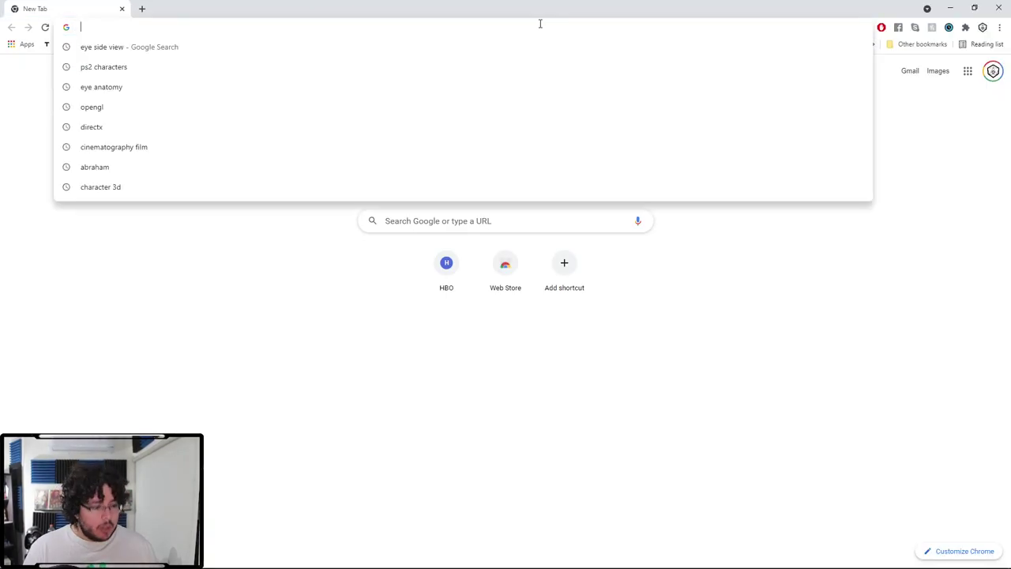
text(south park maya)
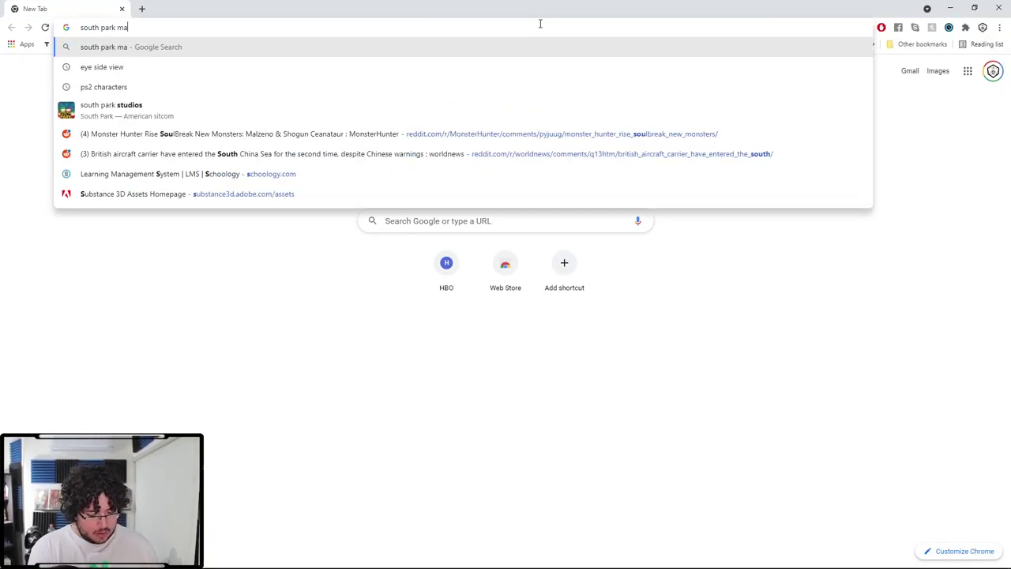
key(Return)
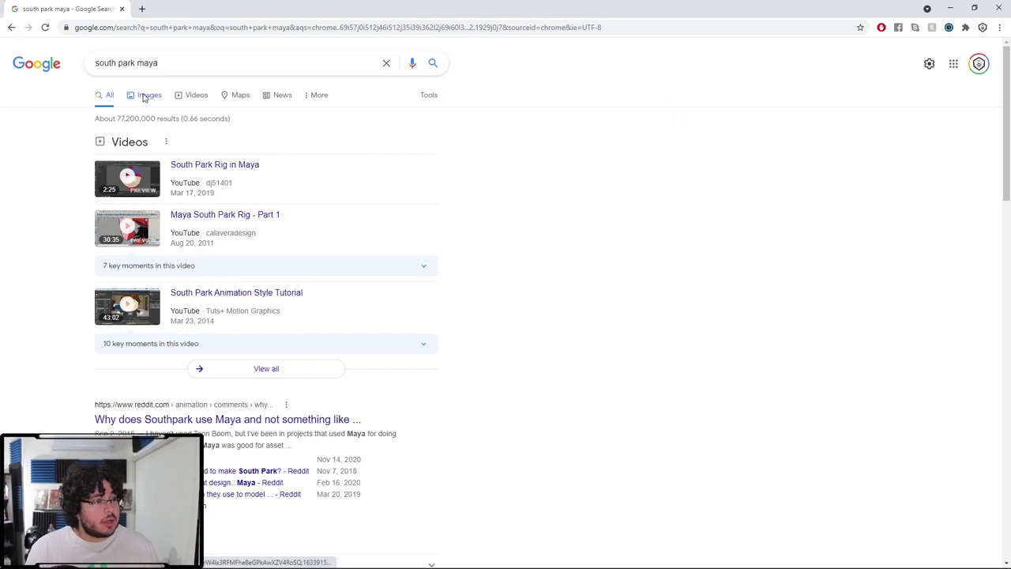
click(139, 95)
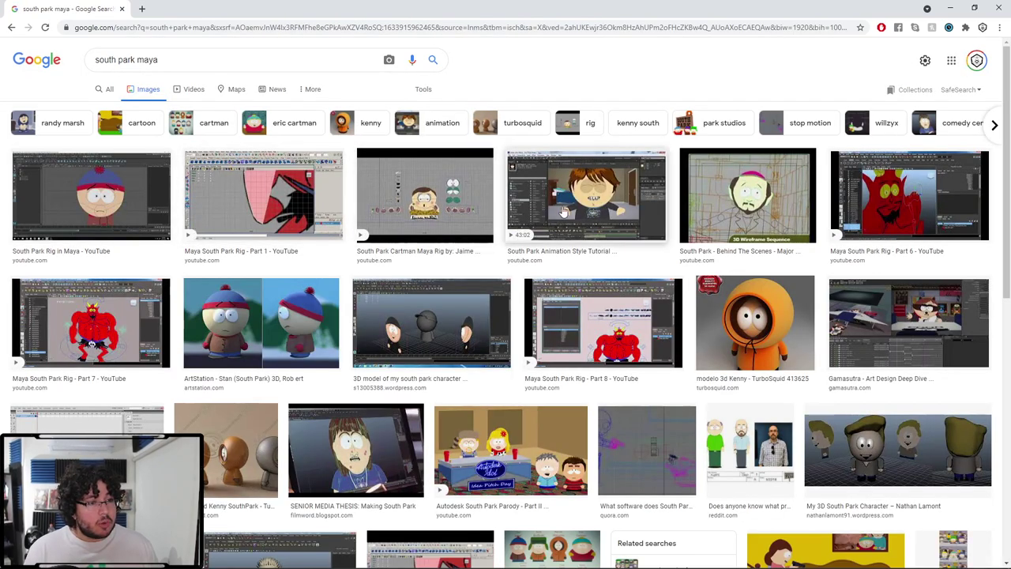
click(570, 195)
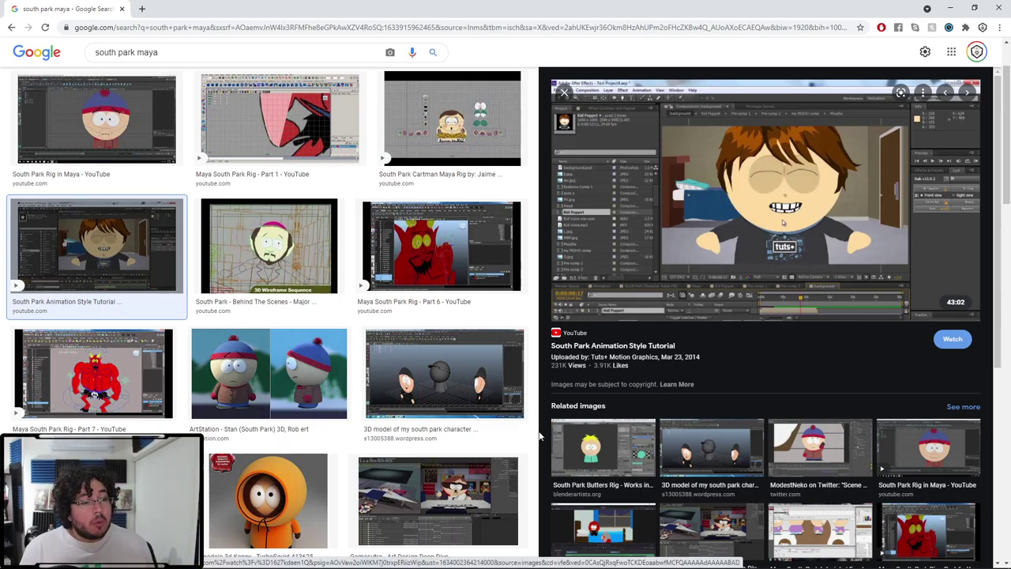
click(96, 123)
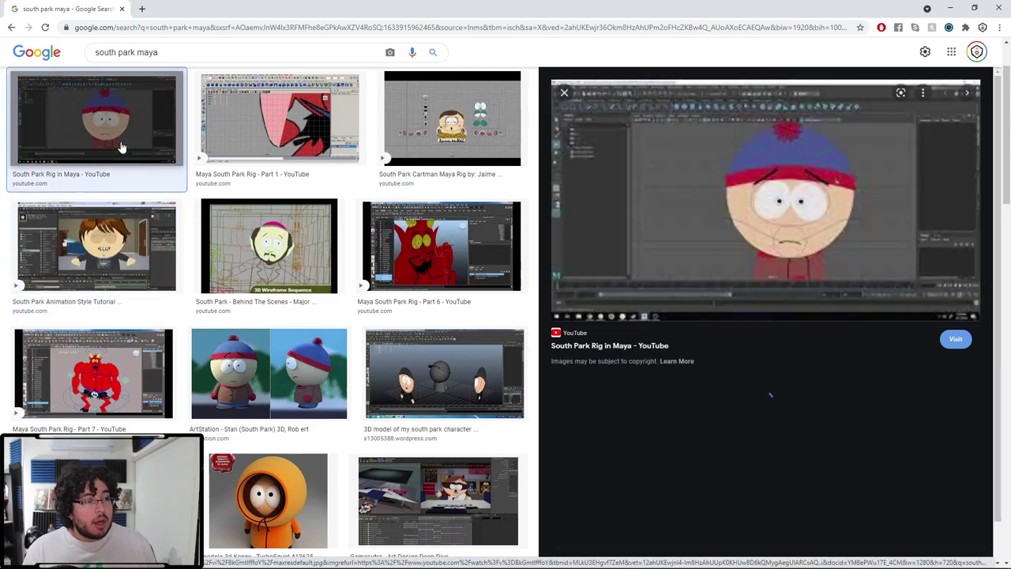
scroll(859, 349, down, 3)
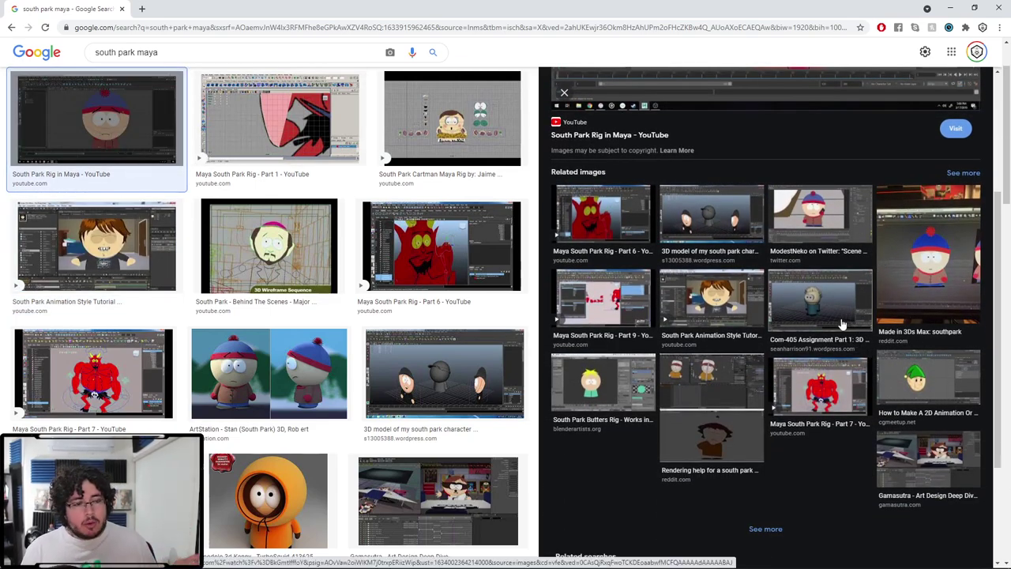
Step: Back in Maya, nudge the sphere up and give it a new red Surface Shader
click(950, 7)
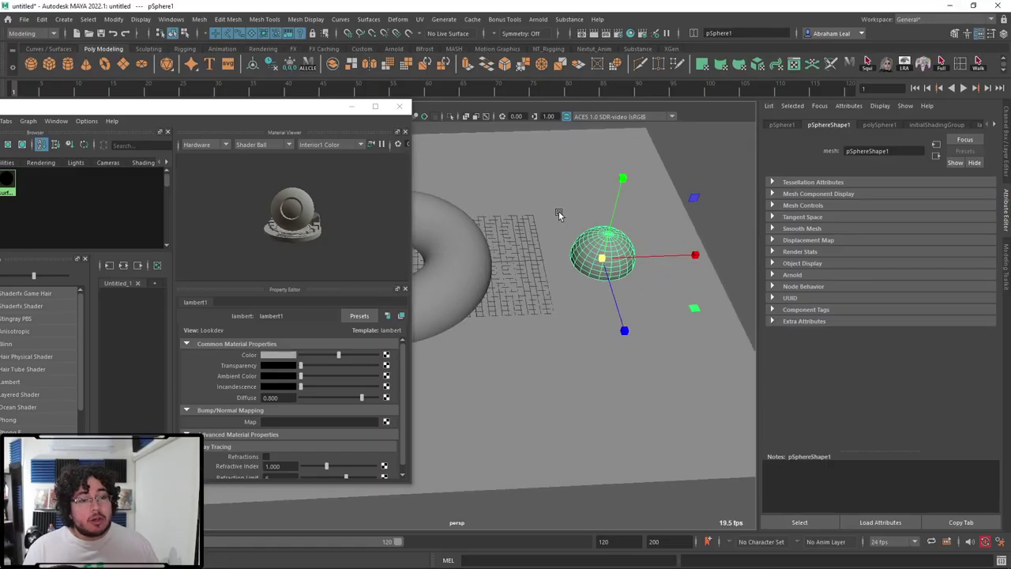
drag(622, 178, 624, 144)
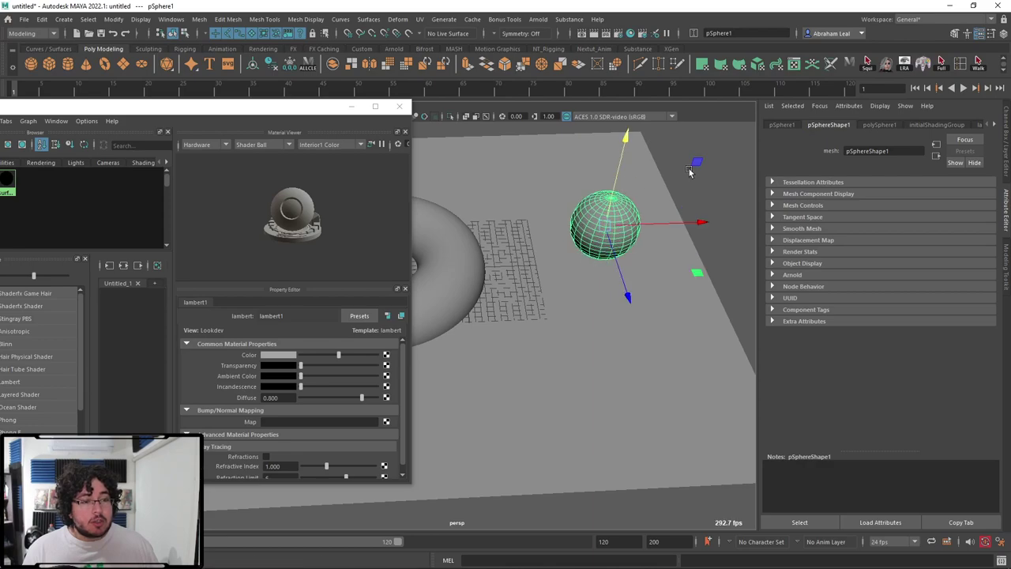
right_click(598, 225)
click(592, 490)
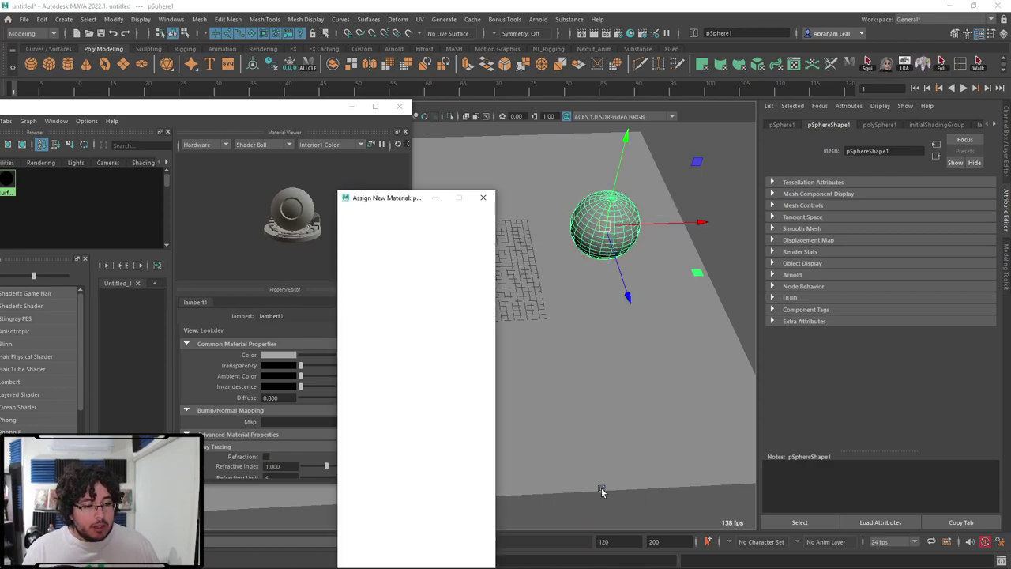
click(431, 333)
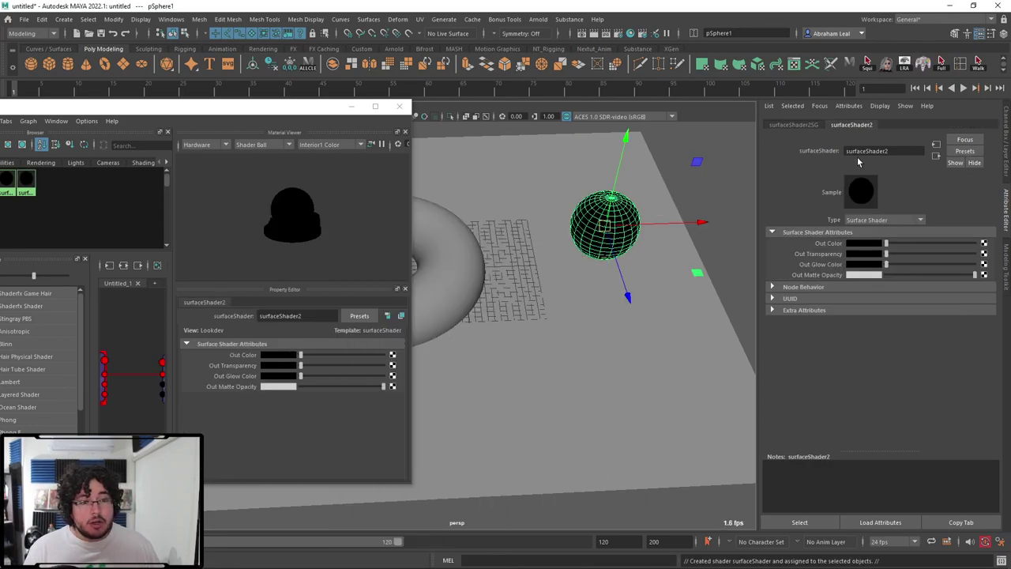
click(866, 247)
click(830, 222)
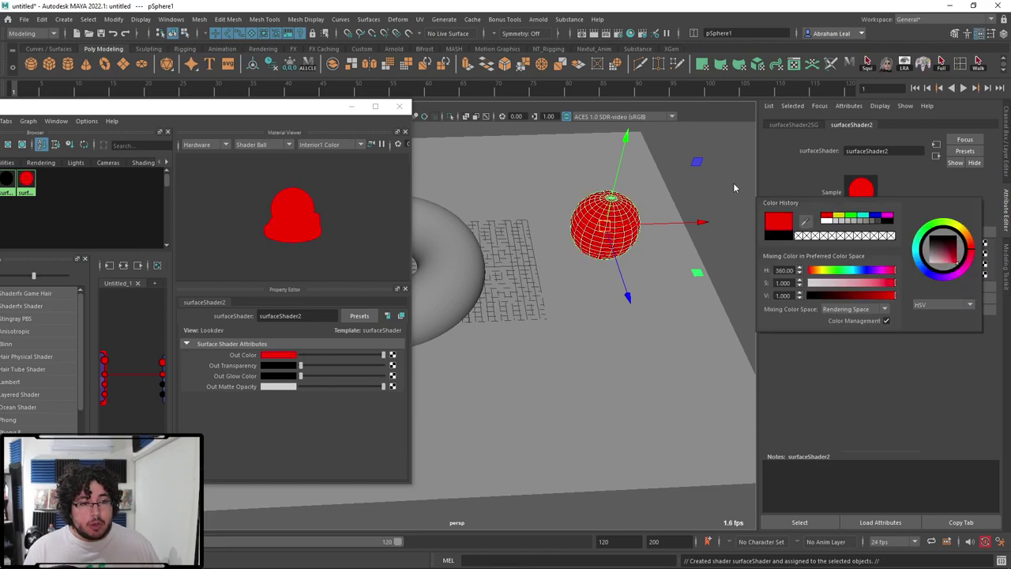
click(734, 184)
Step: Assign the torus a new Surface Shader coloured cyan
alt+drag(734, 183, 651, 239)
click(545, 230)
right_click(545, 230)
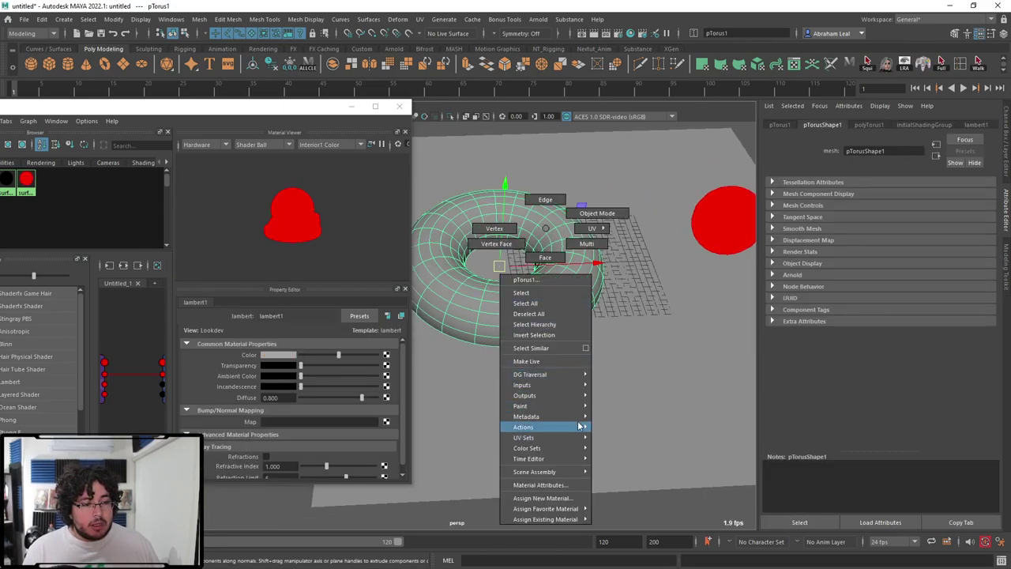
mouse_move(566, 509)
click(542, 498)
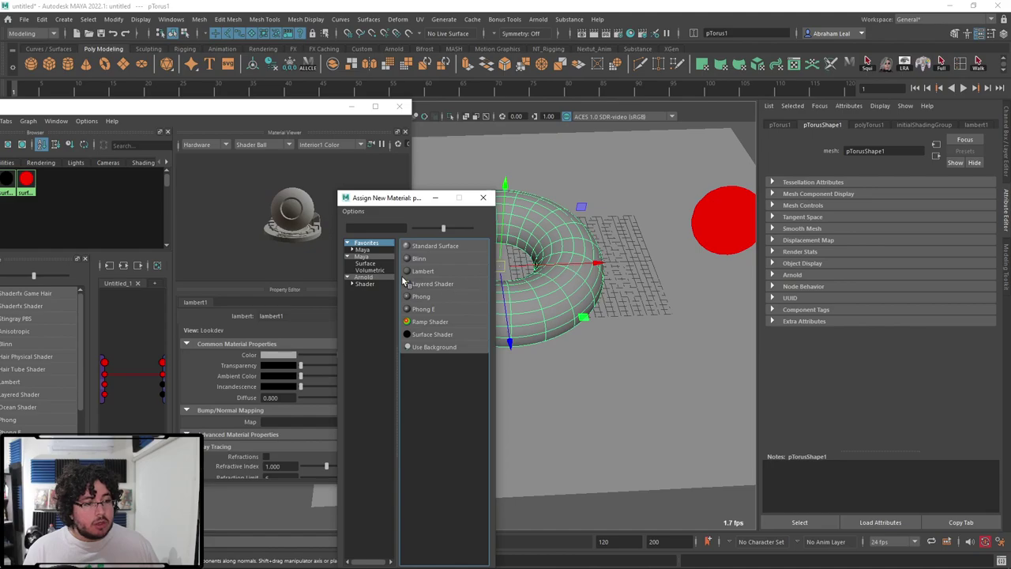
click(431, 334)
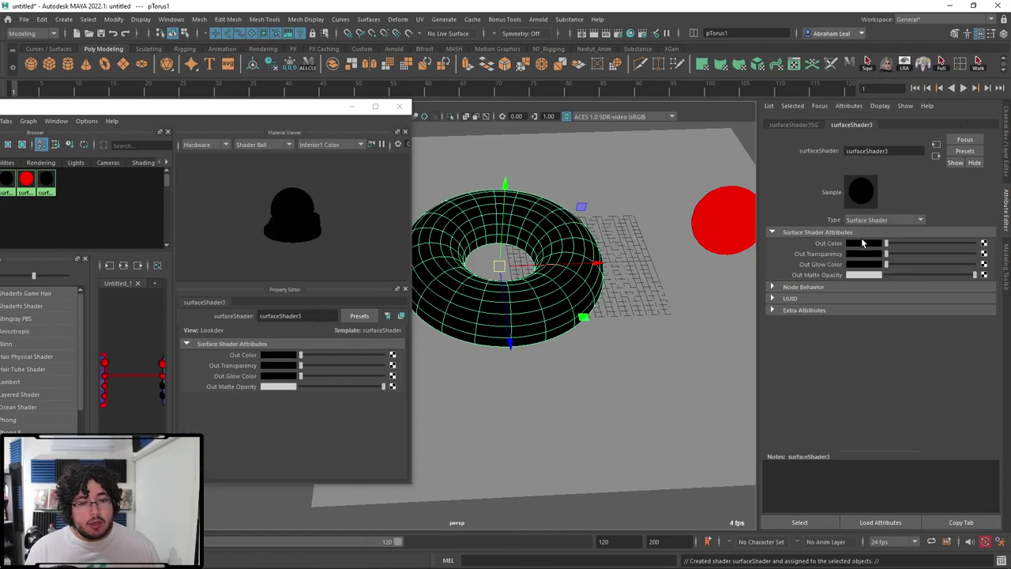
click(866, 244)
click(861, 213)
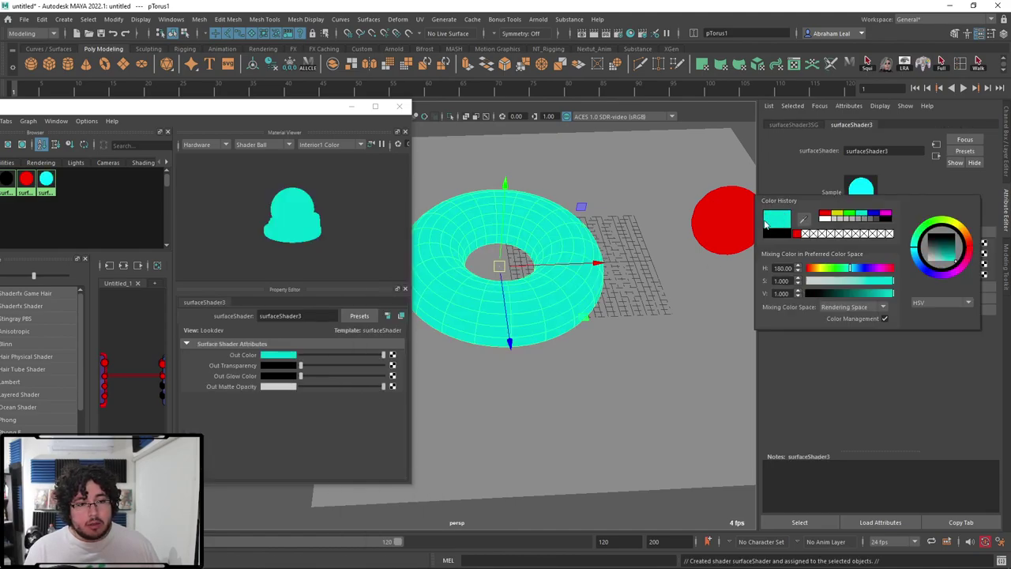
Step: Assign the plane a new Surface Shader coloured yellow, then deselect everything
click(652, 206)
right_click(651, 206)
click(651, 476)
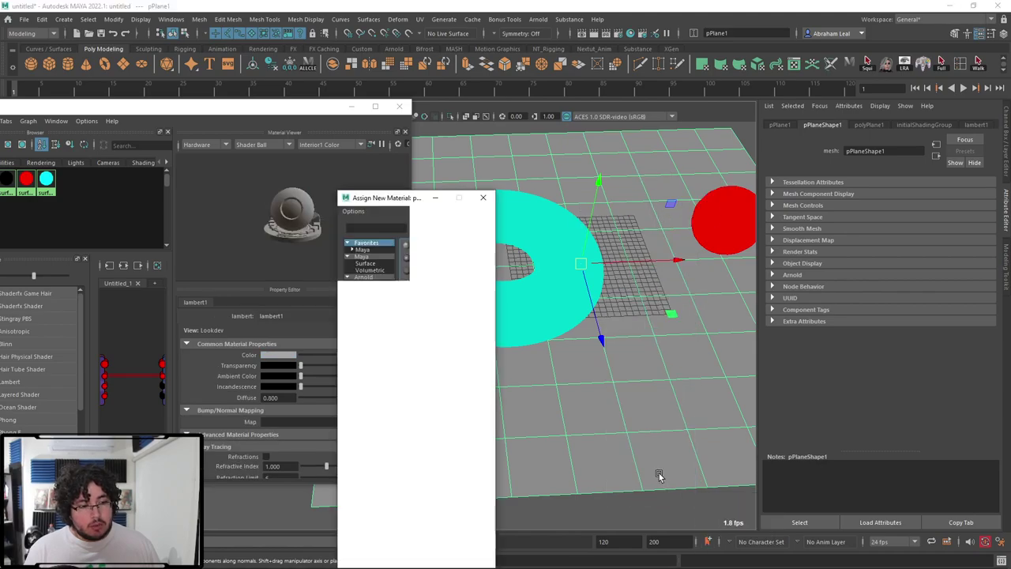
click(432, 334)
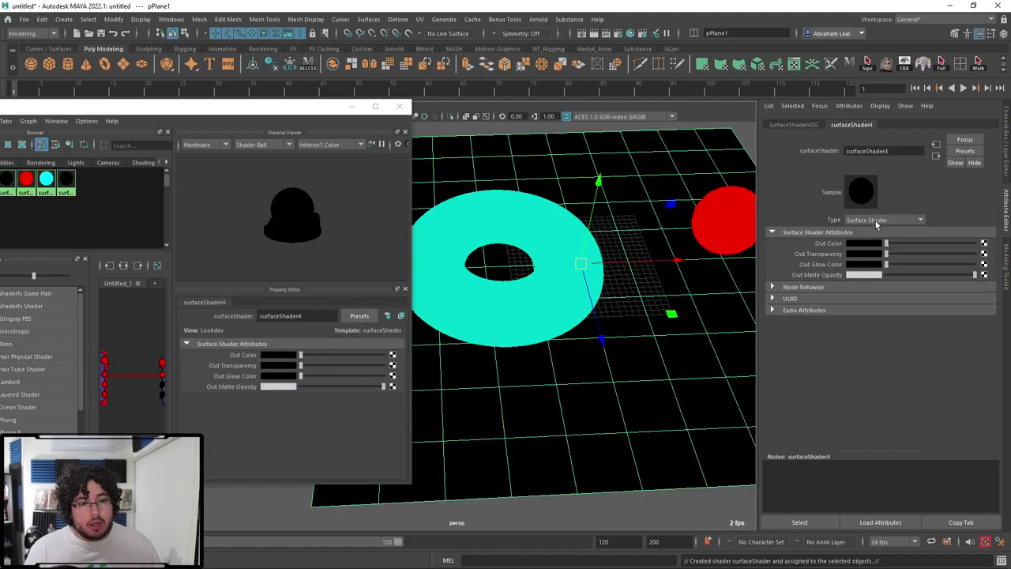
click(865, 243)
click(843, 215)
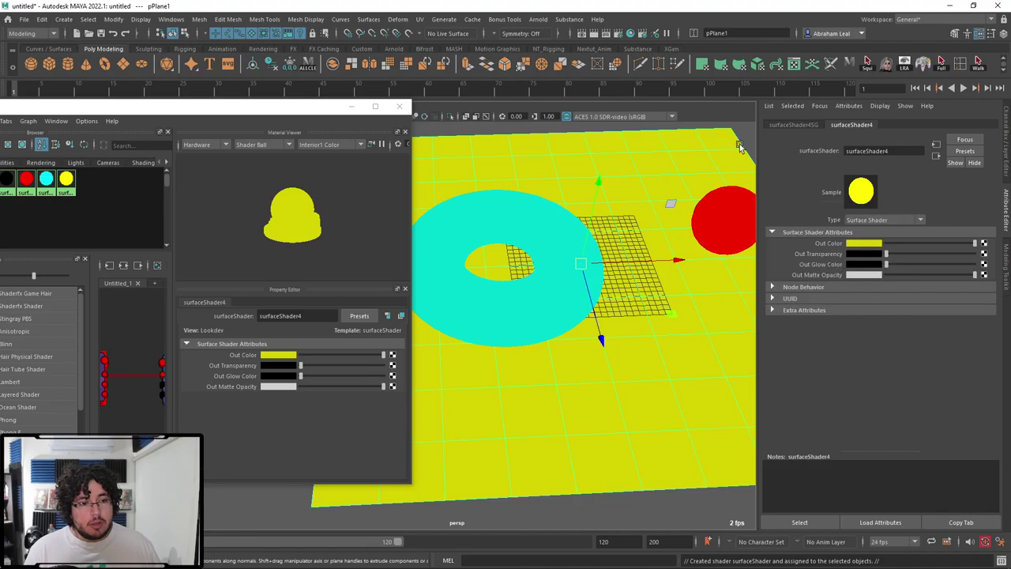
click(700, 180)
right_click(700, 180)
Step: Centre the plane in the top view, close Hypershade, and hide the grid
scroll(648, 264, up, 5)
scroll(648, 264, down, 5)
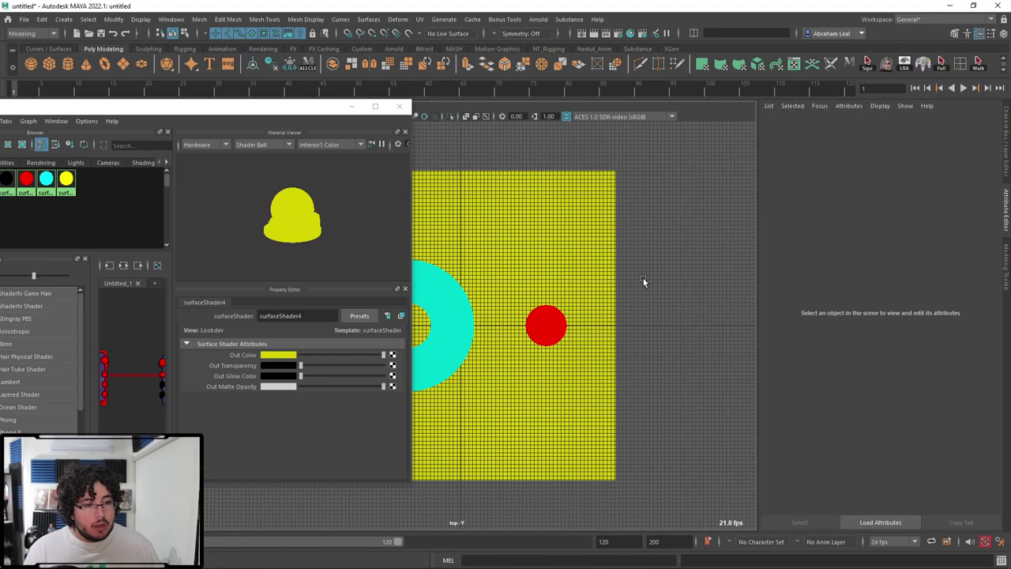
alt+middle_drag(650, 261, 736, 263)
click(398, 106)
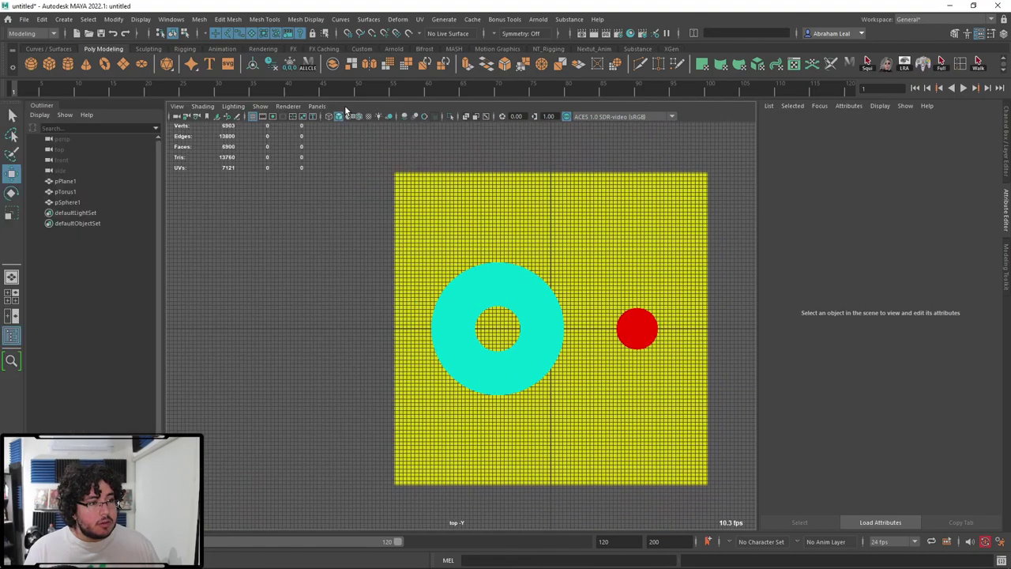
click(253, 116)
scroll(569, 305, up, 5)
scroll(466, 332, down, 1)
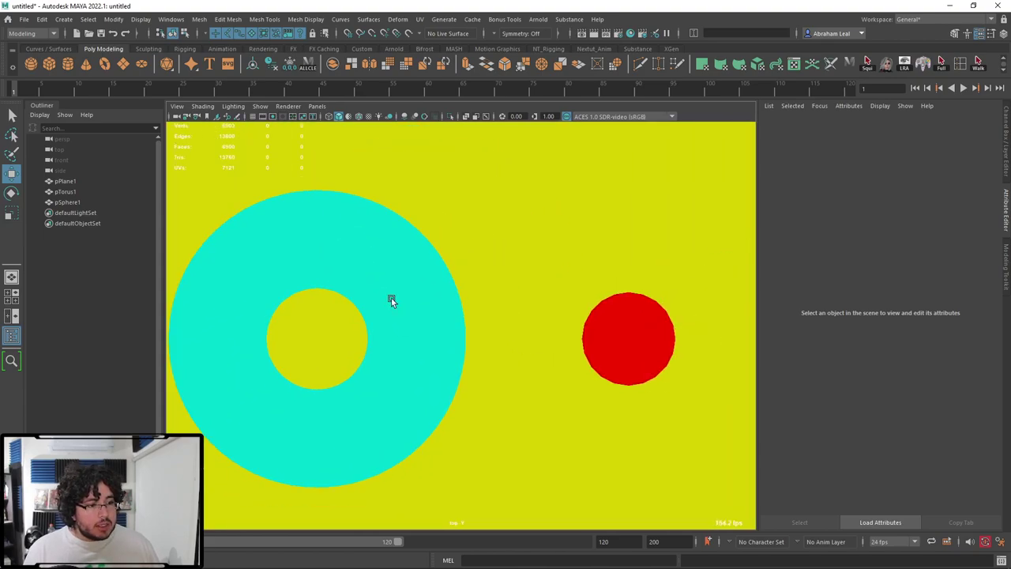
Step: Move the torus left and the sphere lower on the plane, then open Render View
click(415, 316)
drag(300, 335, 364, 335)
click(623, 345)
drag(623, 345, 592, 386)
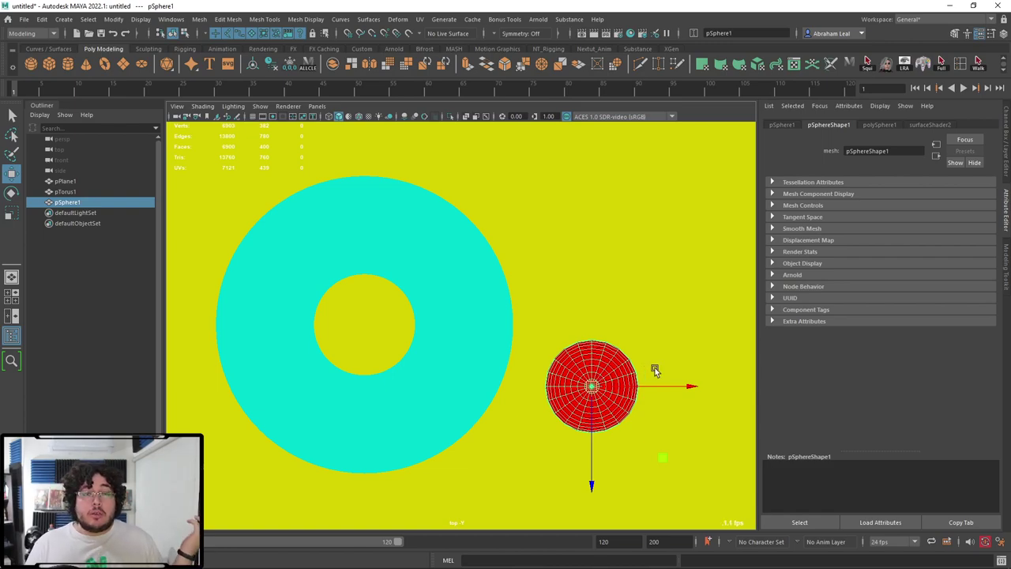
click(582, 33)
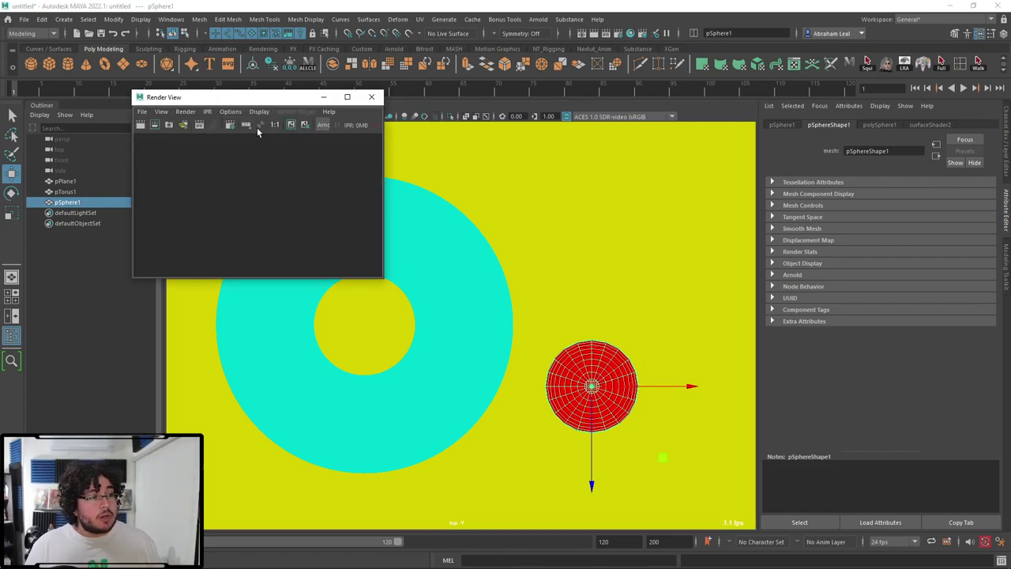
Step: Render the frame with Maya Software in a maximised Render View, then close it
click(347, 96)
click(250, 32)
click(219, 52)
click(9, 31)
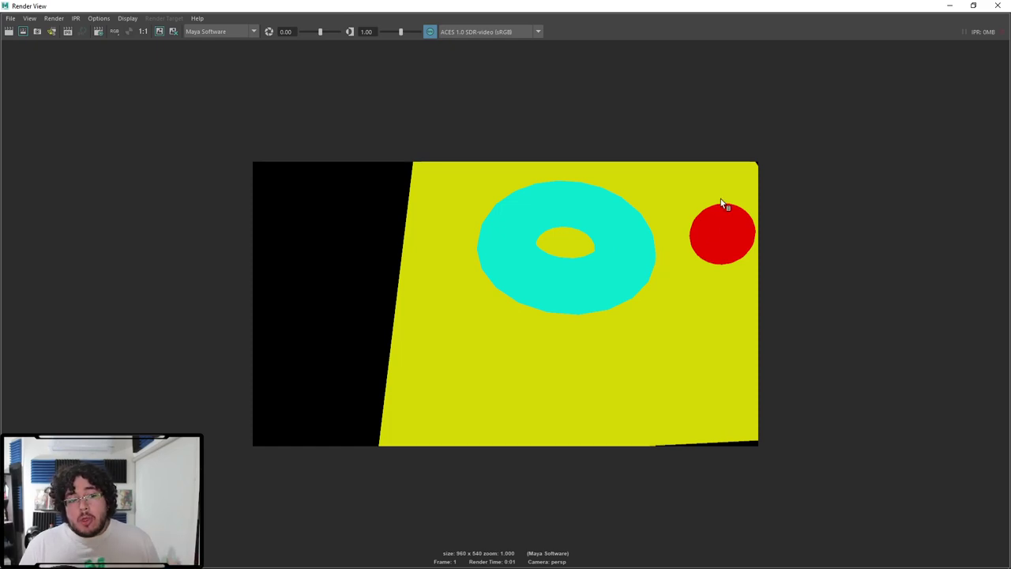
click(998, 6)
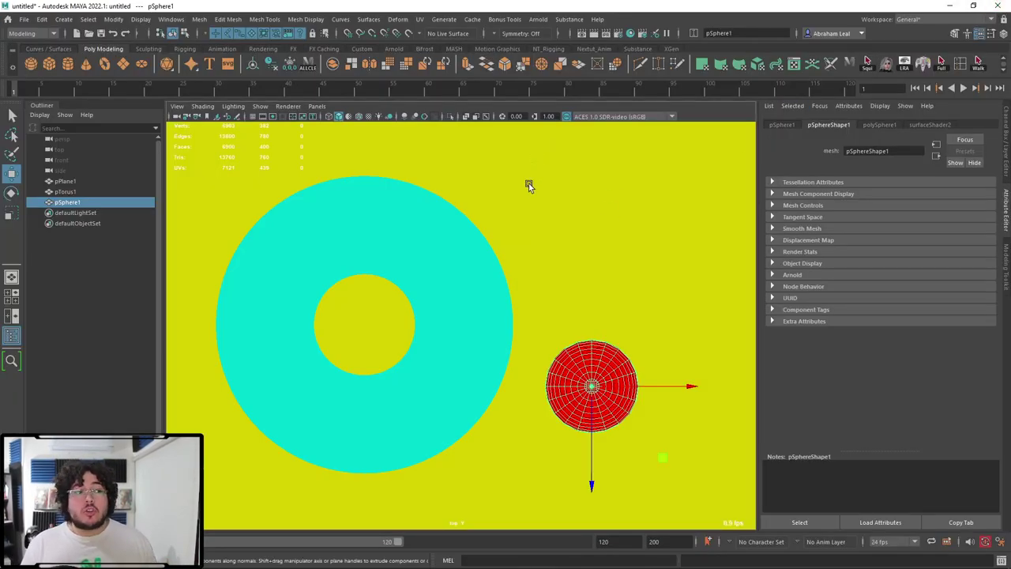
Step: Switch to the perspective view, delete the plane, torus and sphere, and maximise Hypershade
click(431, 283)
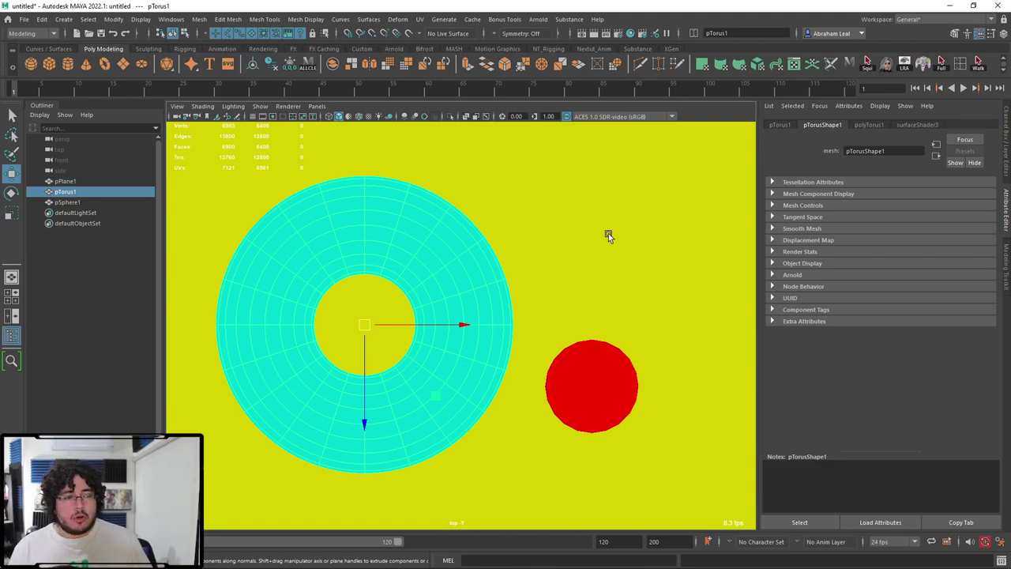
scroll(608, 233, down, 5)
click(684, 286)
key(space)
click(684, 273)
scroll(632, 264, down, 5)
drag(600, 262, 437, 369)
key(Delete)
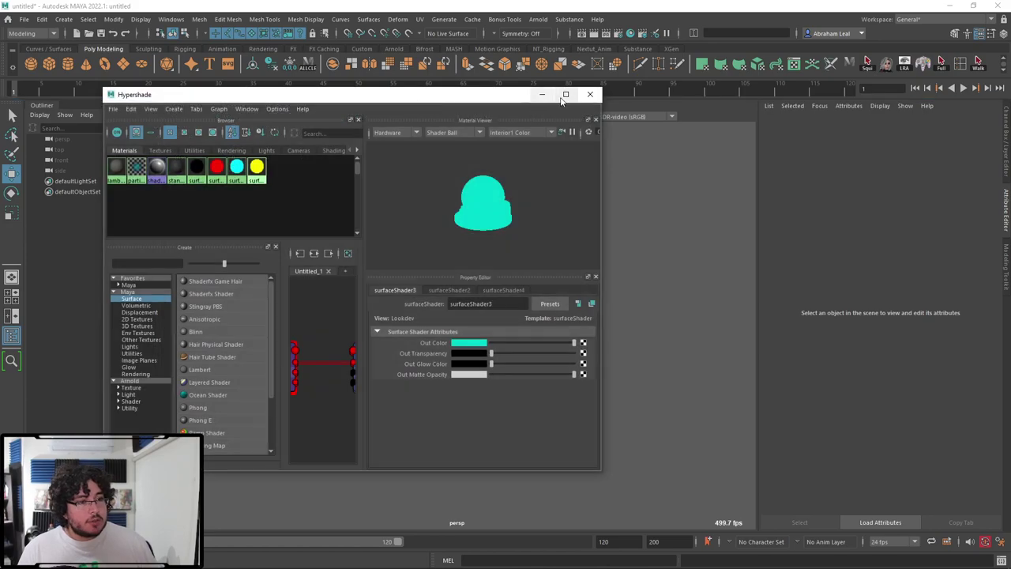
click(565, 95)
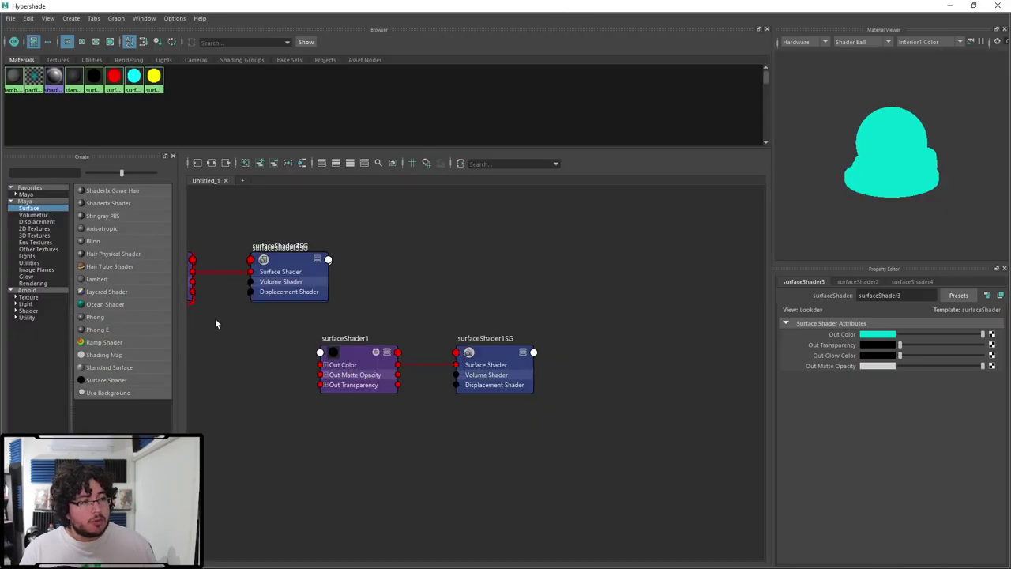
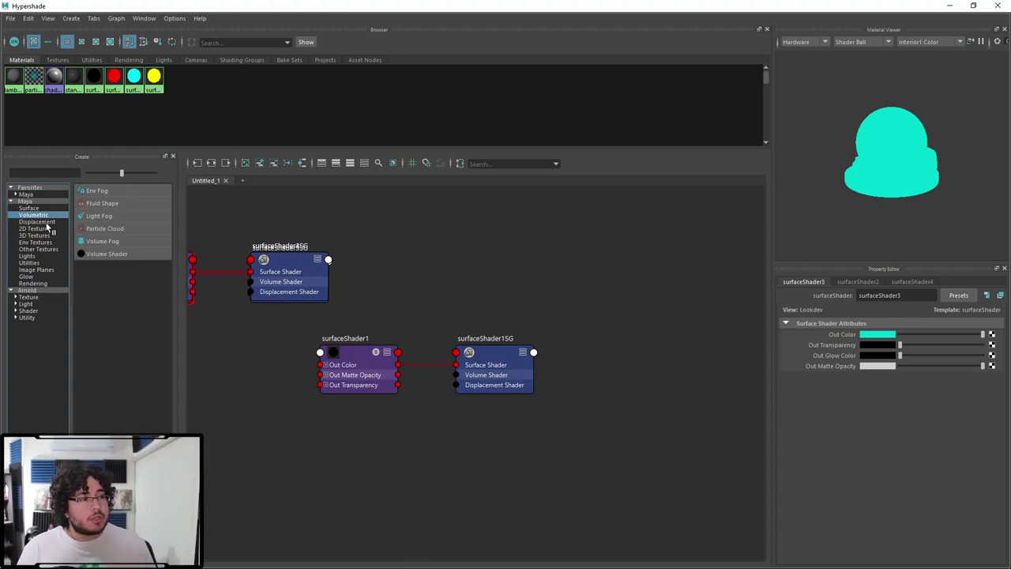
Step: Create displacementShader1 from the Displacement list and reposition it and displacementShader1SG in the graph
click(46, 222)
click(103, 203)
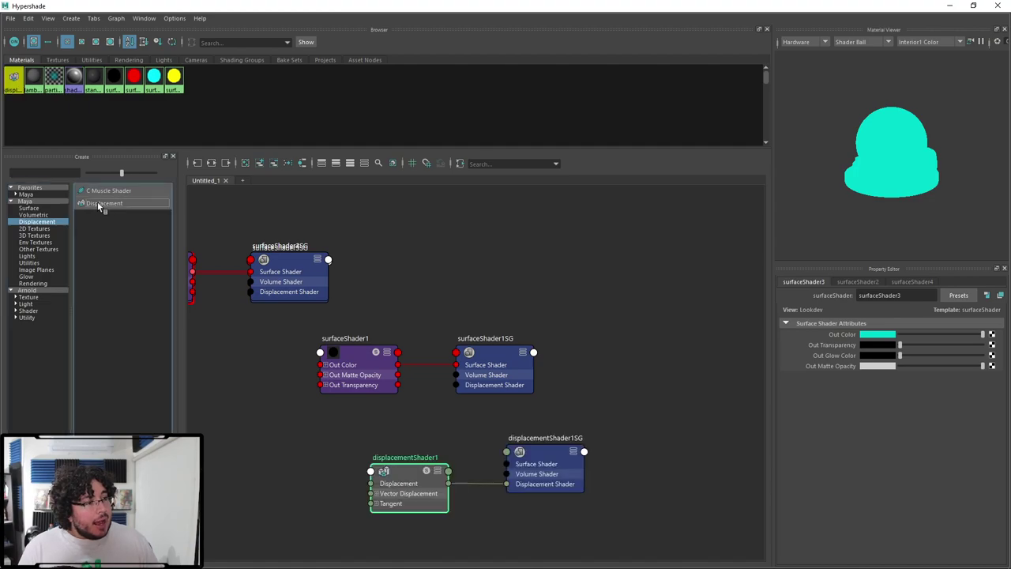
drag(414, 453, 393, 478)
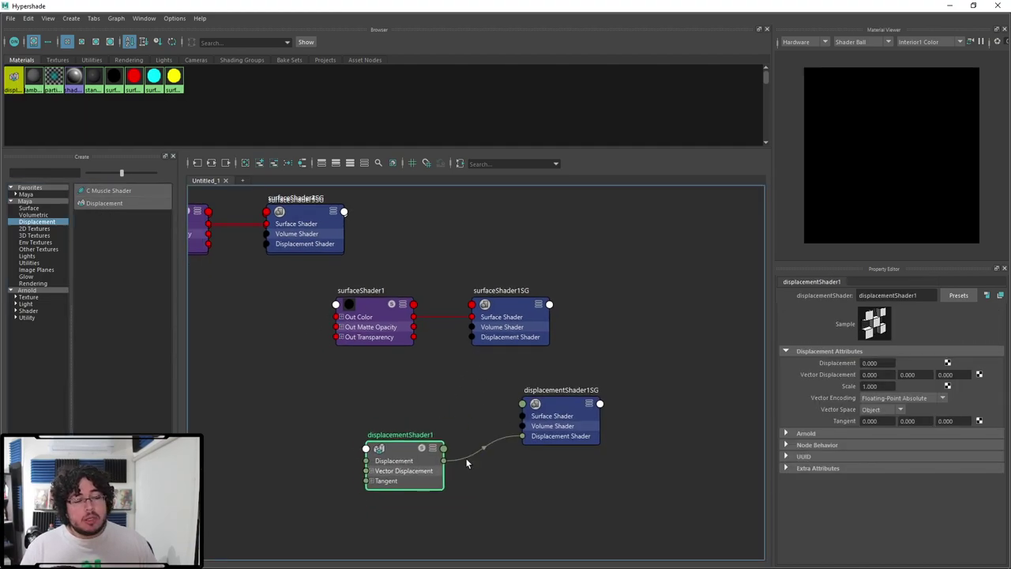
scroll(402, 446, up, 2)
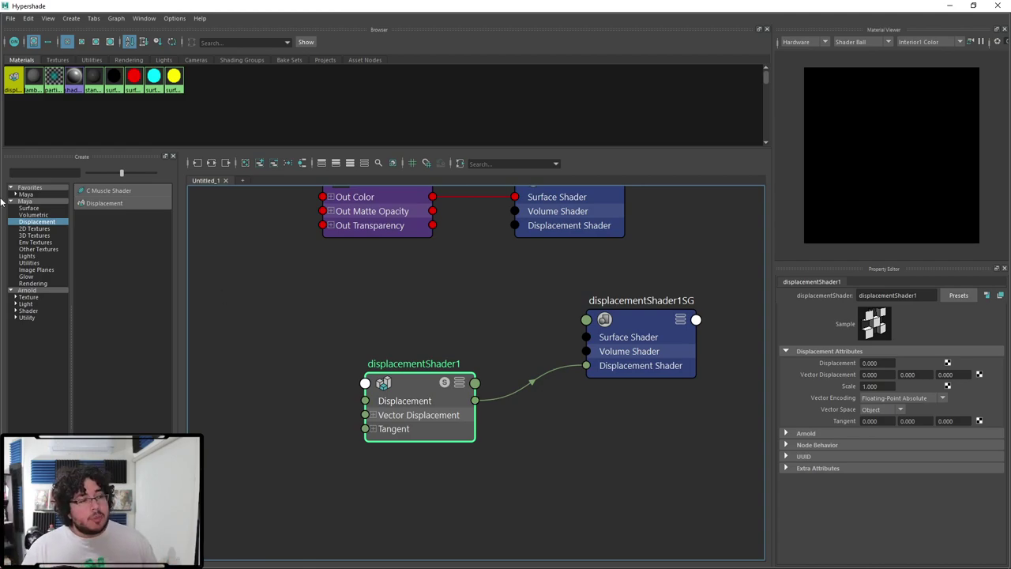
drag(428, 417, 440, 365)
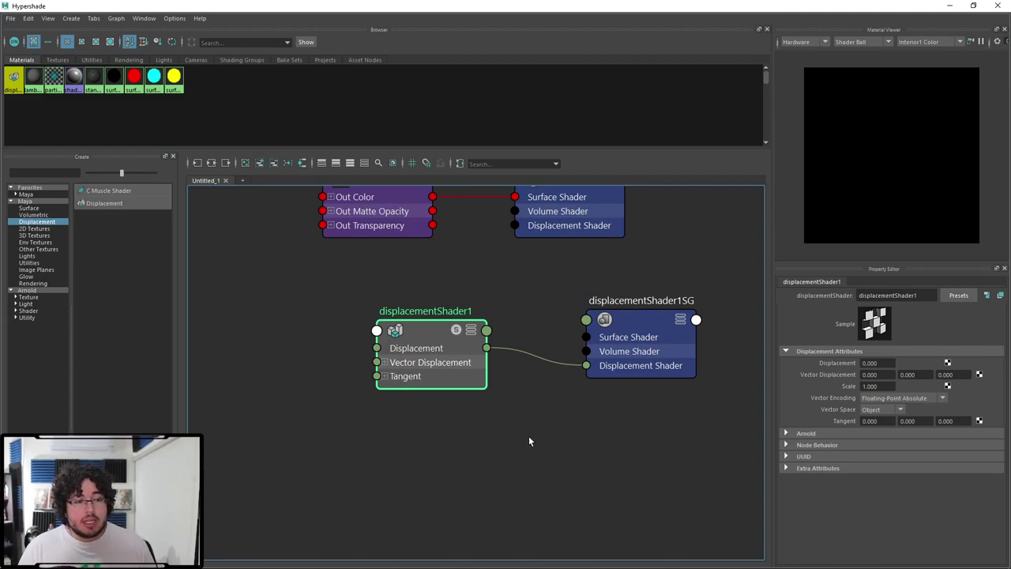
drag(440, 335, 443, 379)
drag(599, 332, 594, 306)
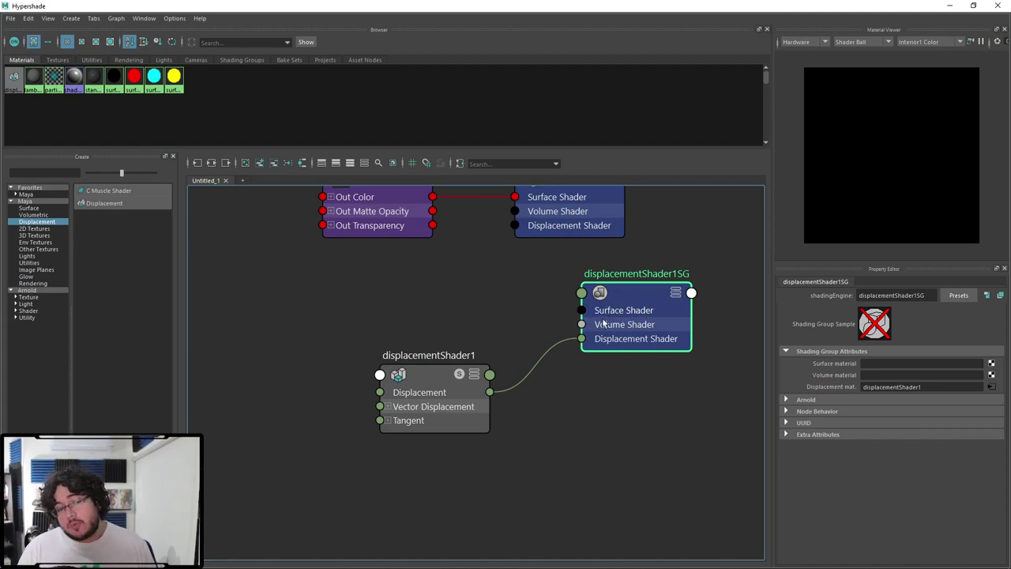
Step: Create a new Lambert material, lambert2, and select its lambert2SG shading group
click(29, 207)
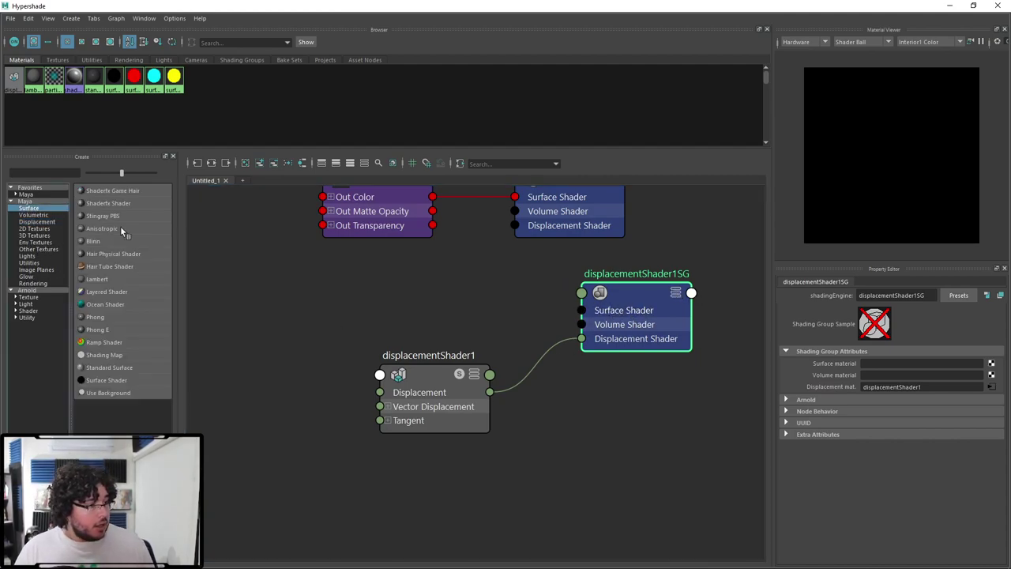
click(97, 279)
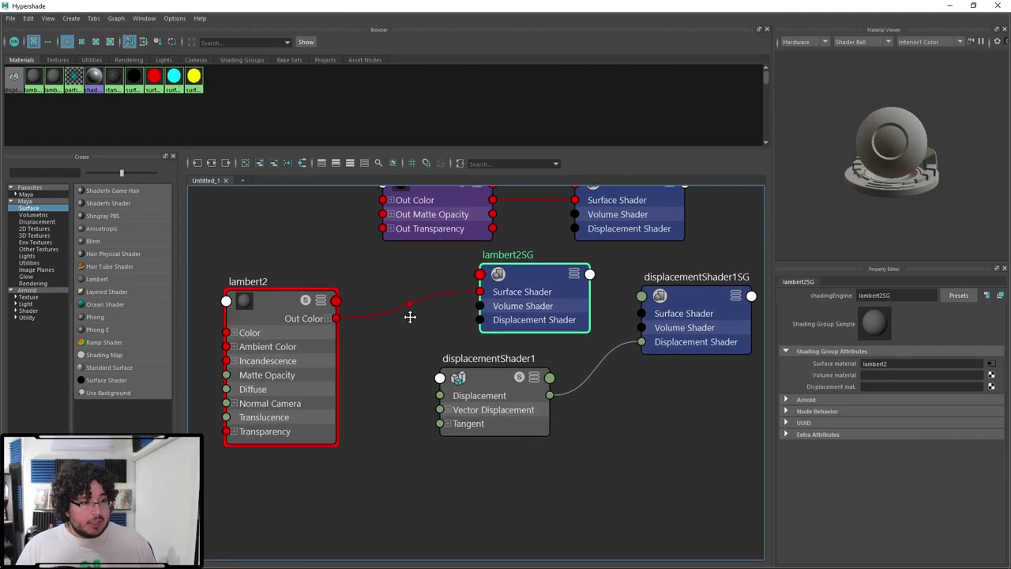
click(514, 294)
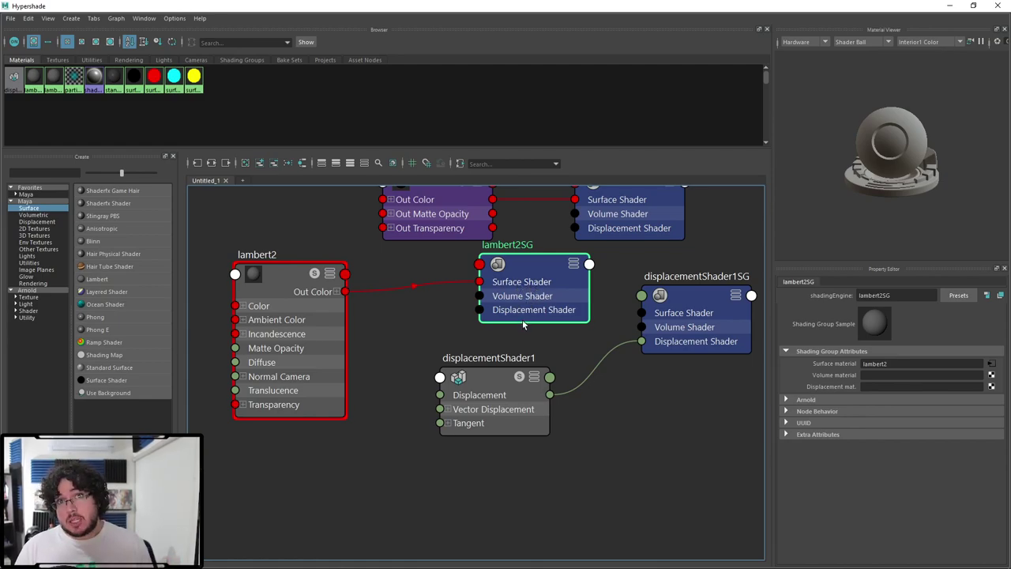
Step: Wire displacementShader1 into lambert2SG's Displacement Shader input and place it beside lambert2
drag(550, 394, 479, 309)
click(491, 415)
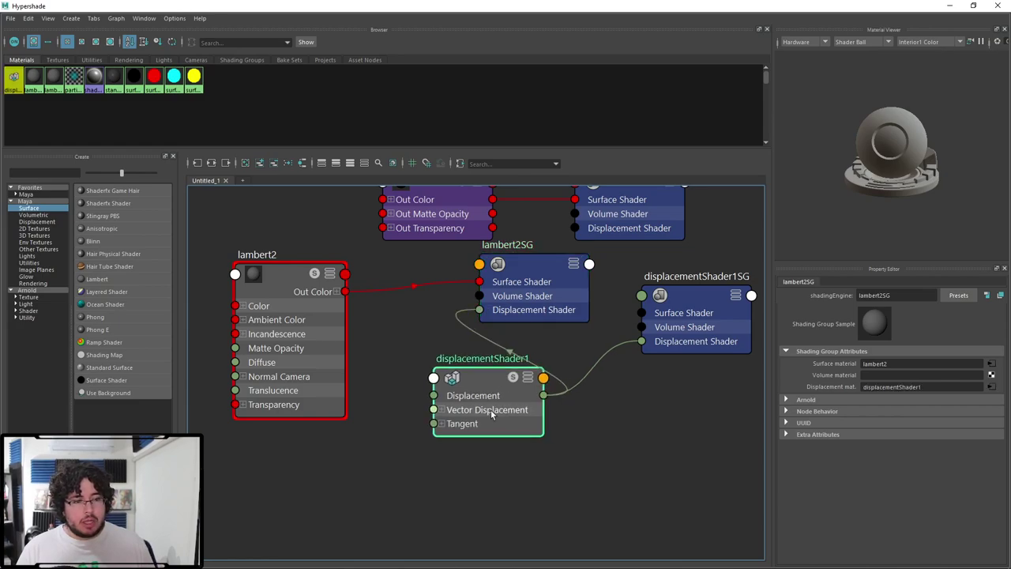
drag(492, 415, 398, 452)
scroll(585, 359, down, 5)
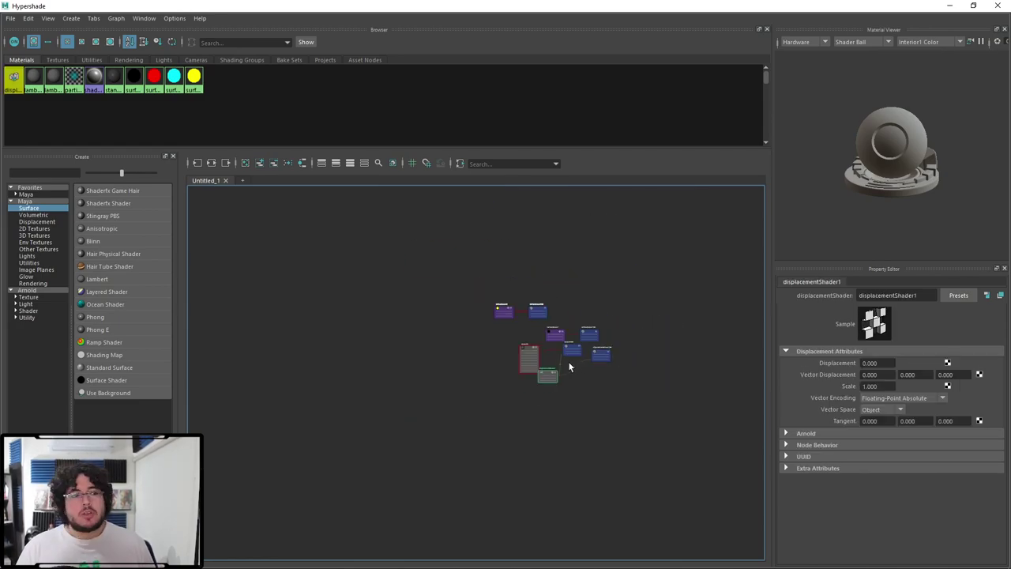
Step: Select and delete every node in the Hypershade graph, then show the 2D Textures list
key(ctrl+a)
key(Delete)
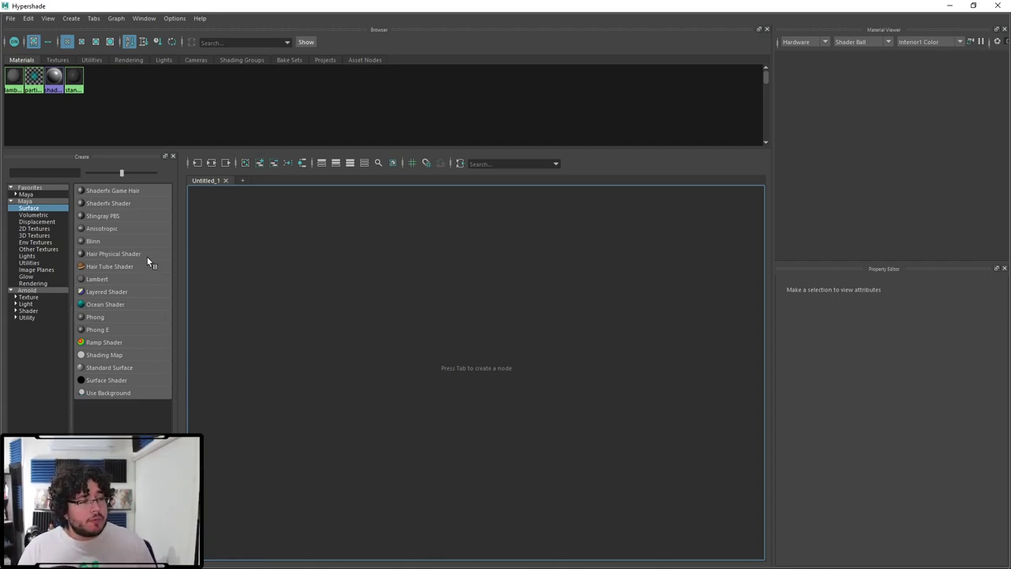
click(35, 229)
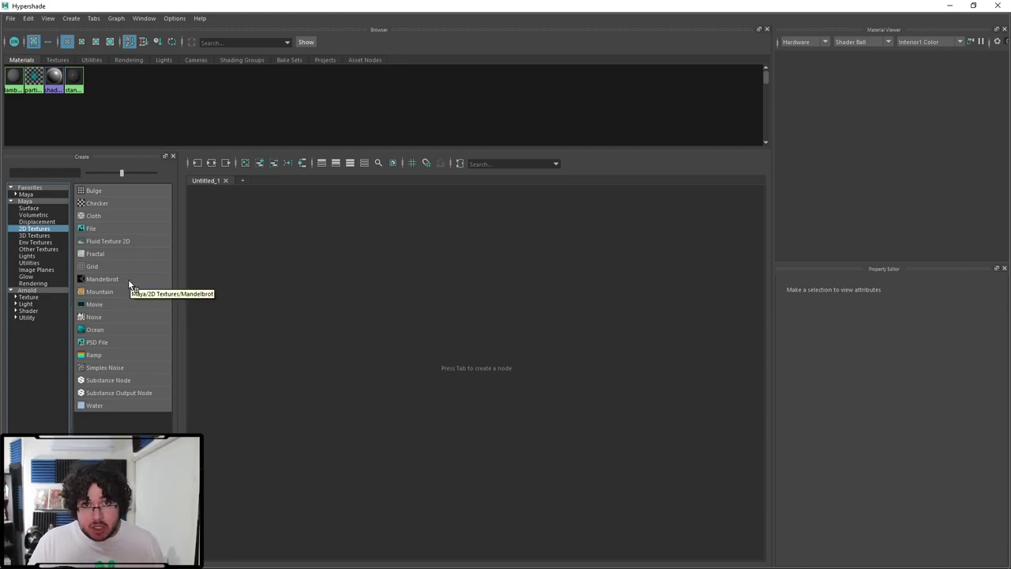
Step: Assign a new Lambert material, lambert2, to pPlane1 and maximize the Hypershade again
double_click(475, 12)
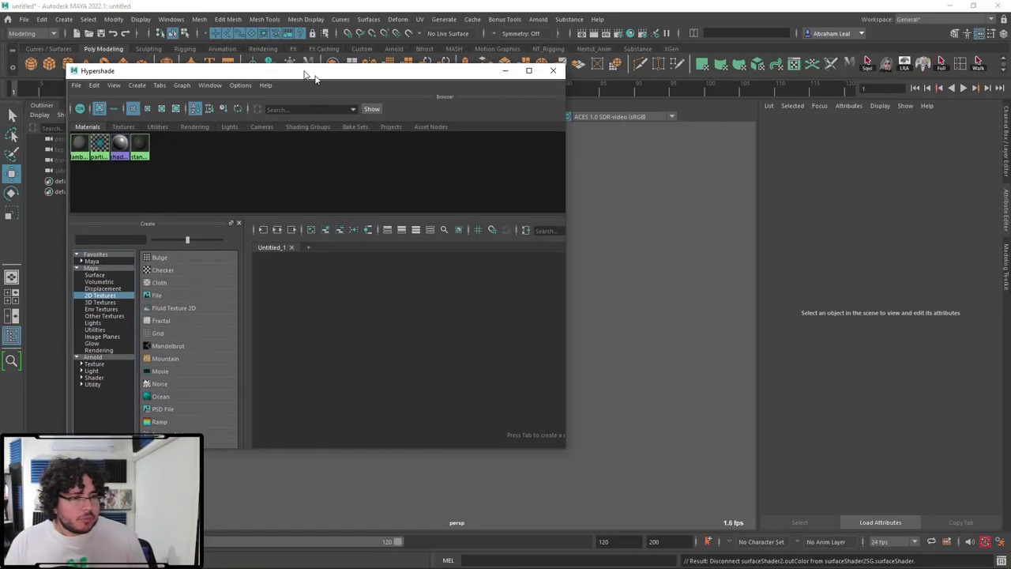
click(573, 350)
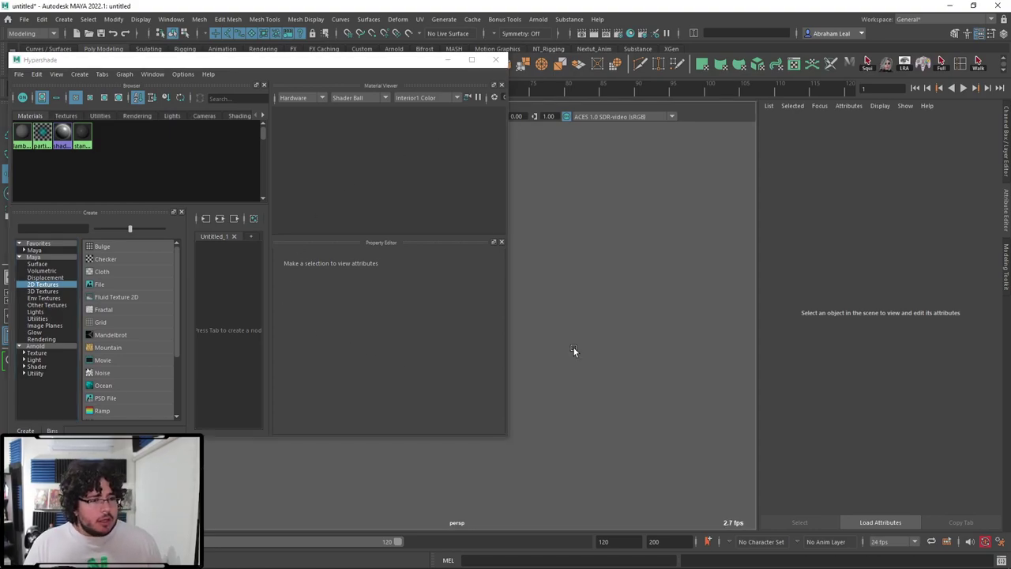
drag(390, 60, 351, 125)
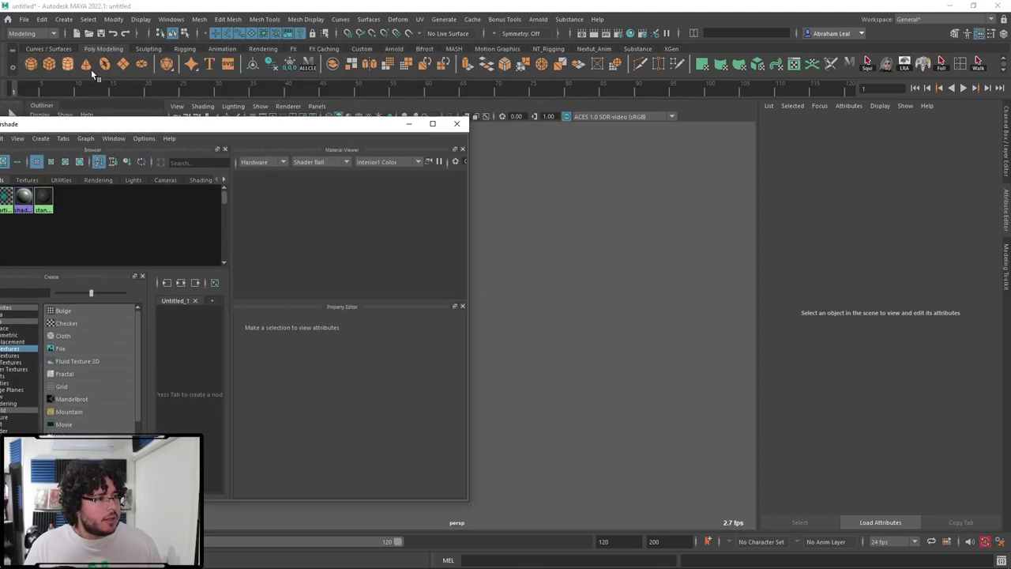
click(523, 384)
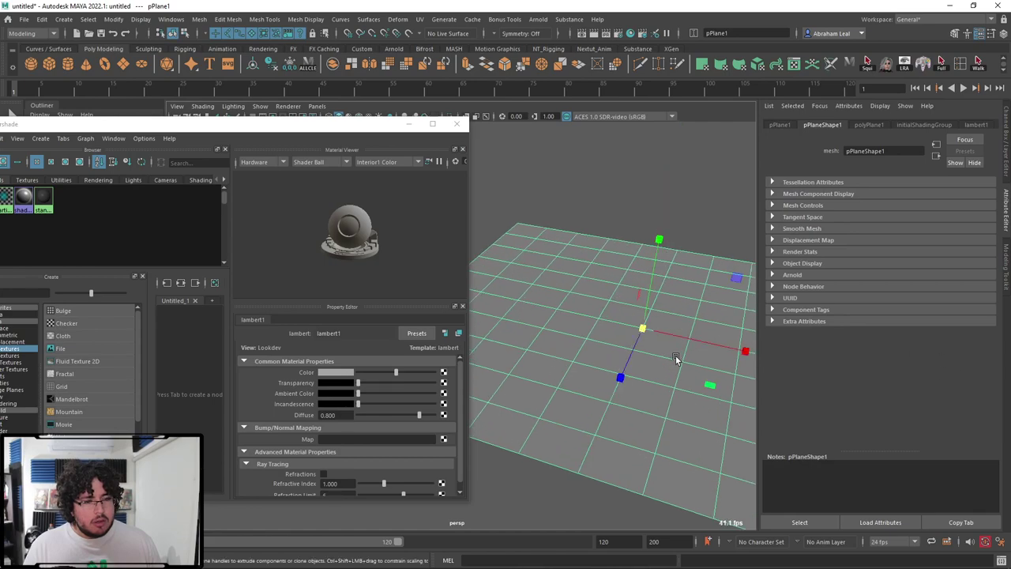
right_drag(586, 256, 626, 518)
click(422, 271)
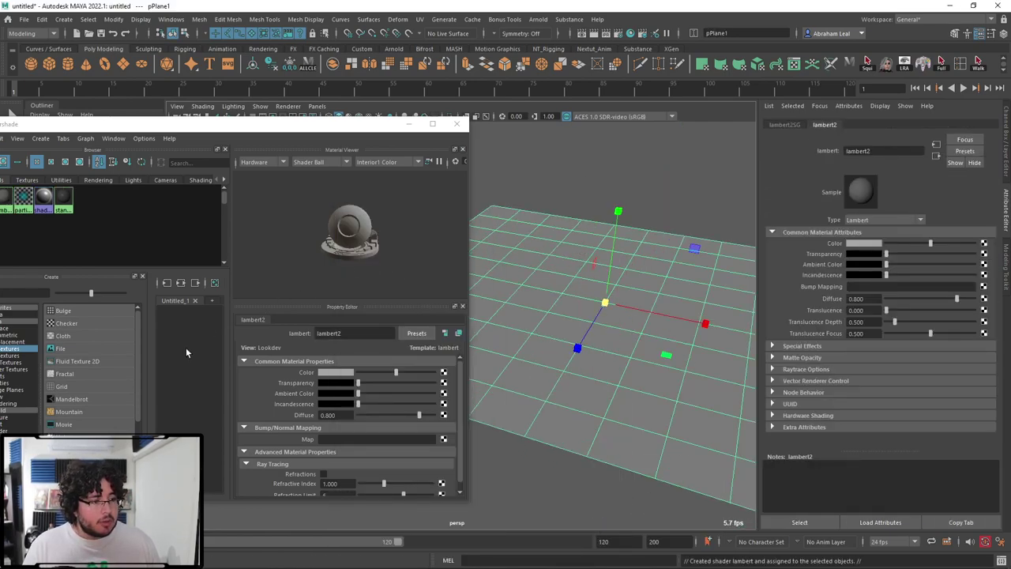
click(432, 124)
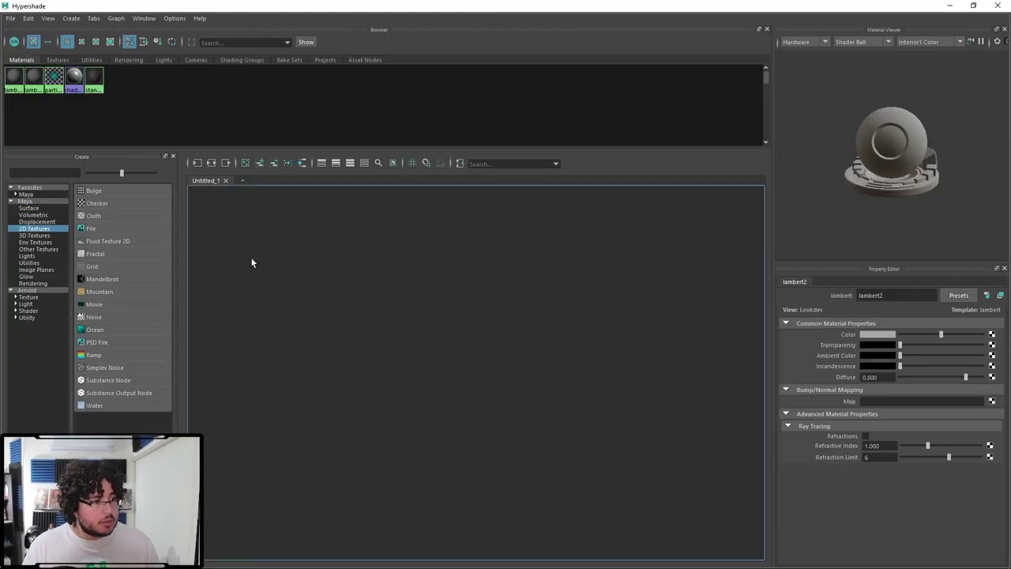
Step: Show lambert2's network, add Bulge, Checker, Cloth and Noise textures, and frame all nodes
click(32, 78)
click(210, 162)
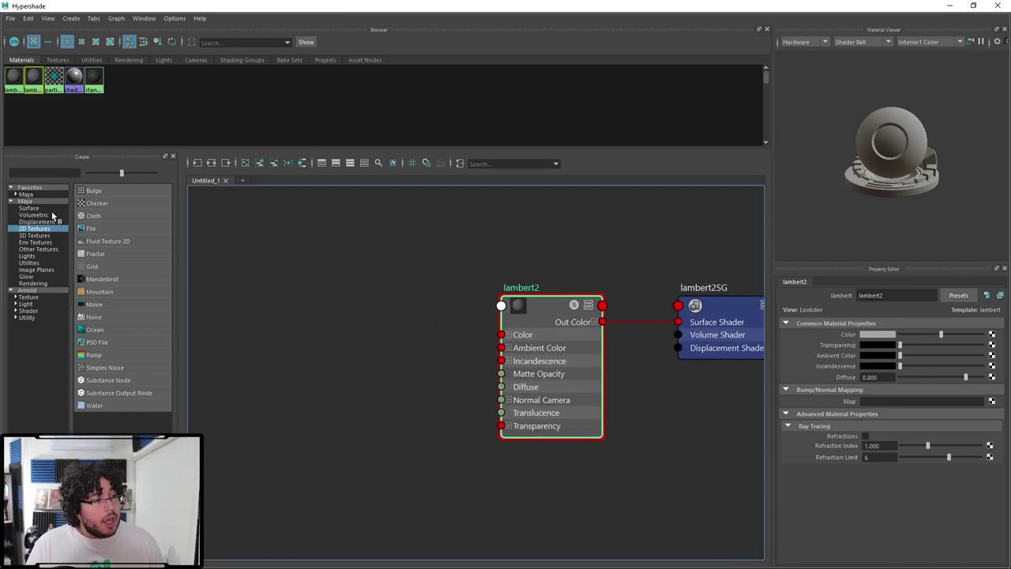
click(93, 191)
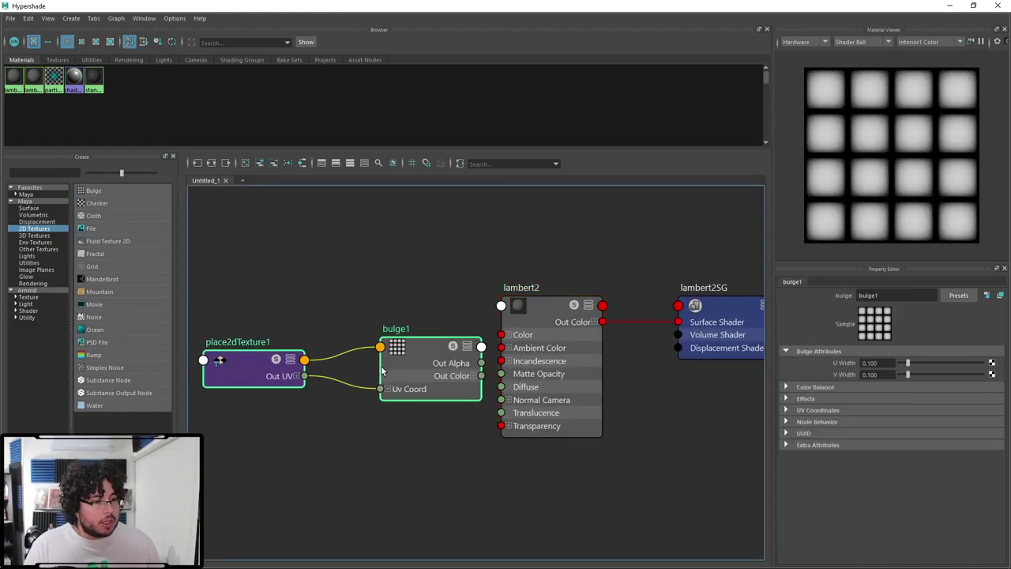
click(99, 203)
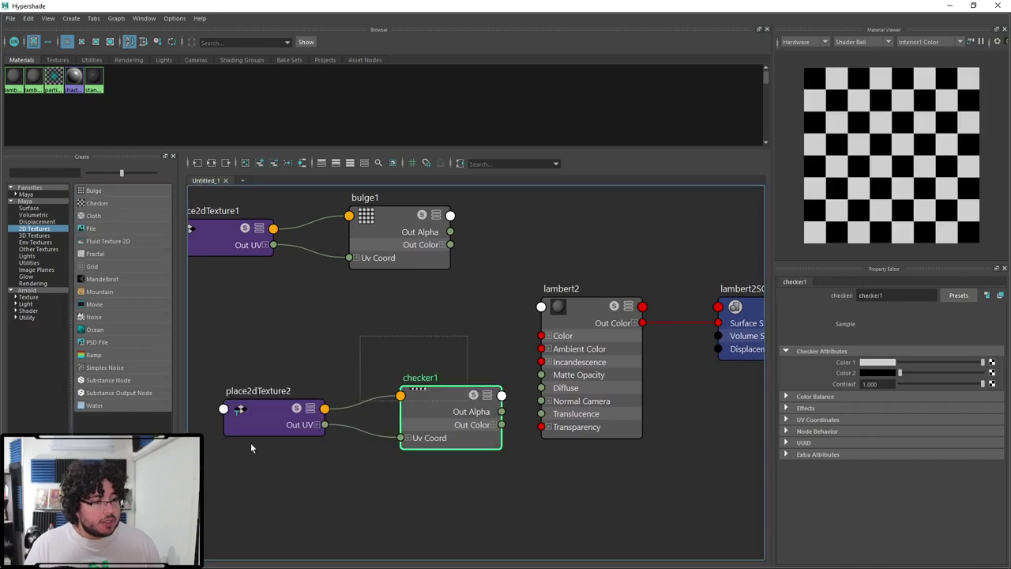
click(98, 215)
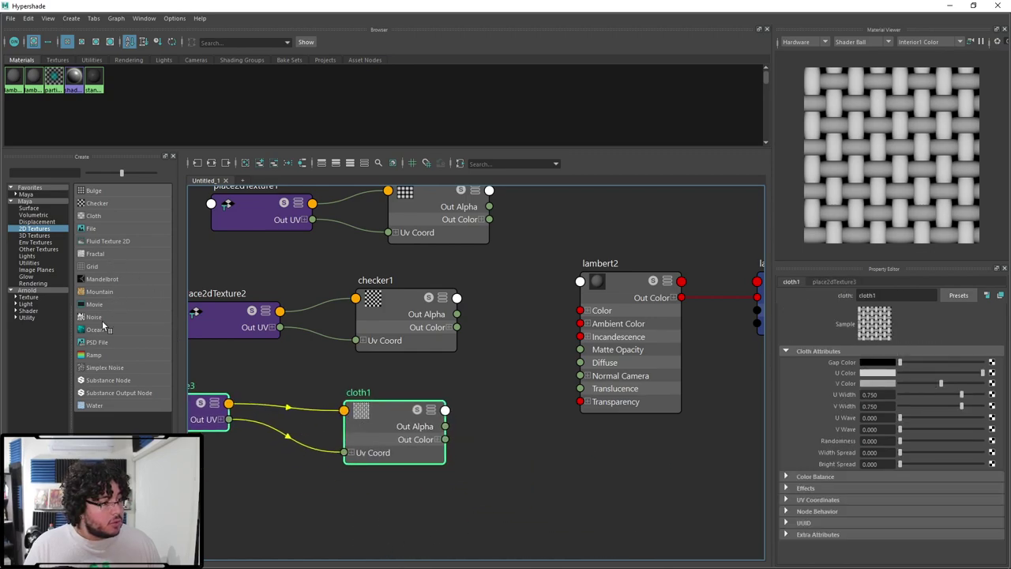
click(93, 317)
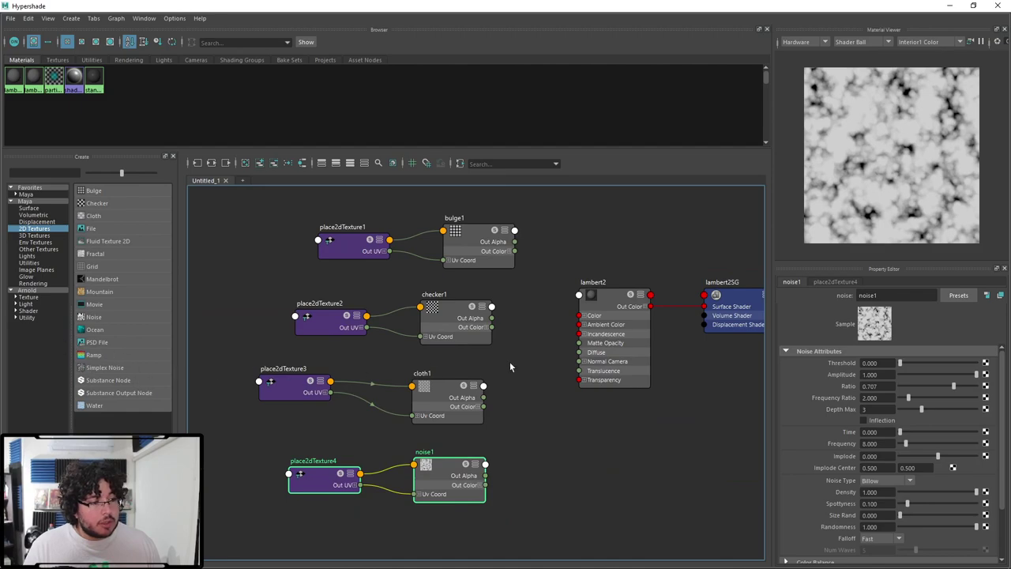
key(a)
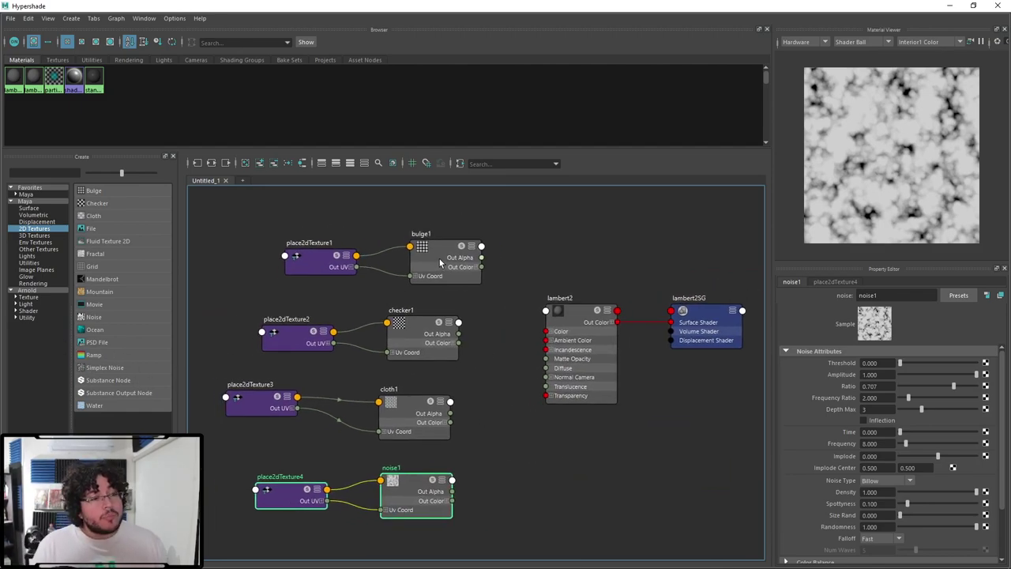
click(441, 263)
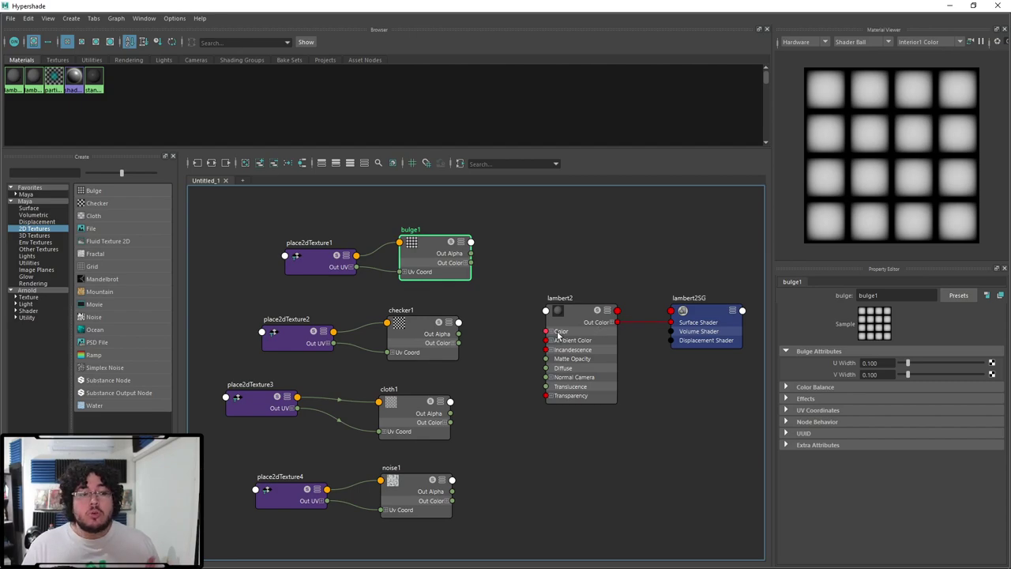
Step: Resize the Hypershade window beside the viewport and frame all shading nodes in it
double_click(761, 10)
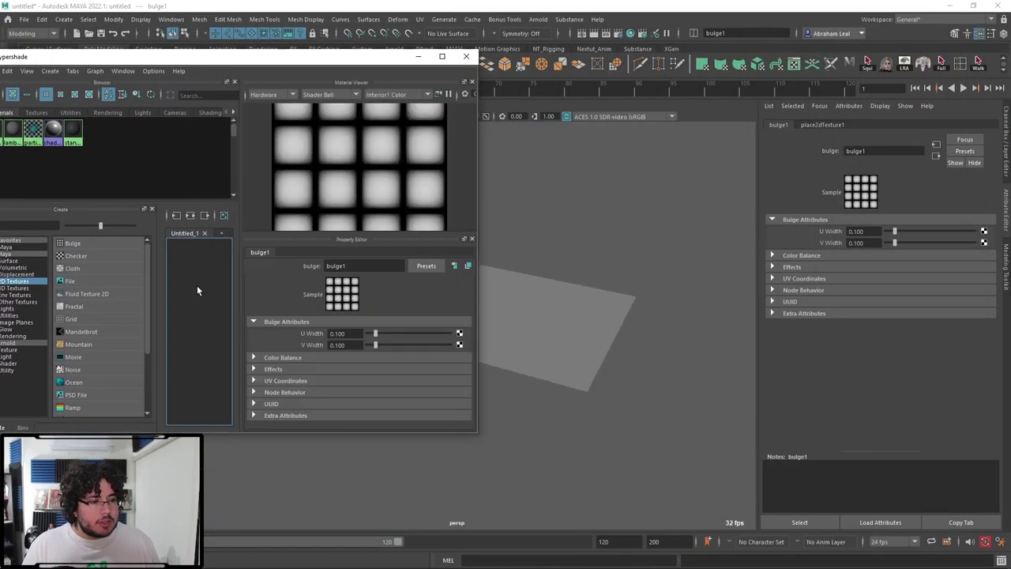
drag(477, 291, 731, 344)
key(a)
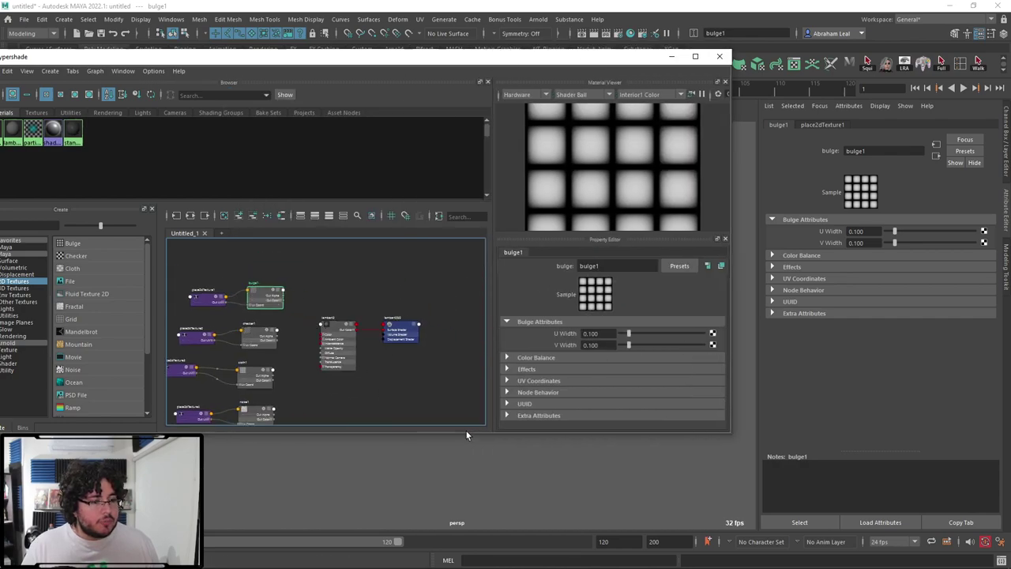
drag(435, 57, 473, 35)
drag(770, 419, 585, 304)
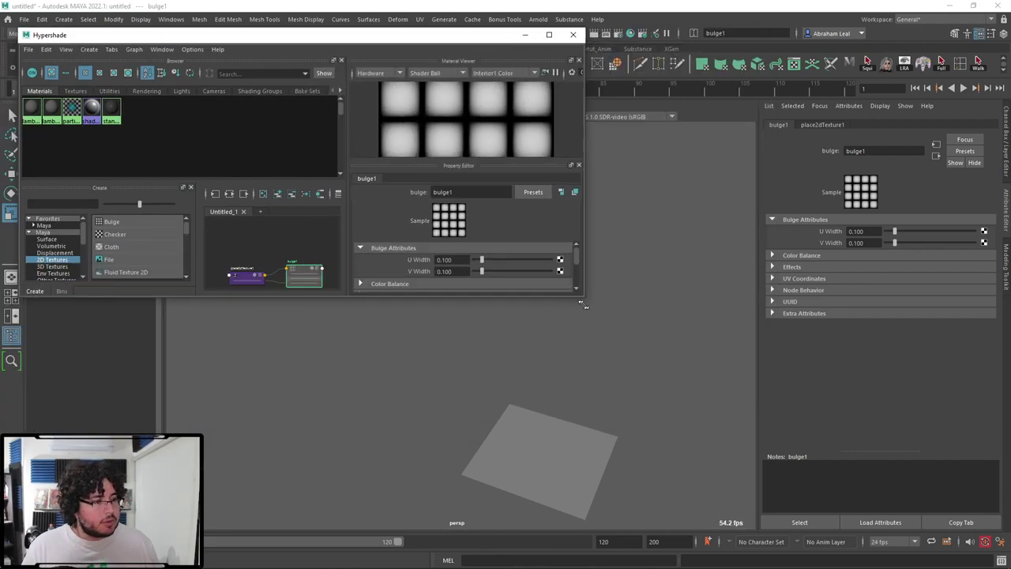
key(a)
scroll(269, 261, up, 2)
Step: Connect bulge1 Out Color to lambert2 Color and switch the viewport to textured display (6)
click(545, 427)
scroll(548, 366, up, 1)
drag(234, 230, 289, 280)
mouse_move(493, 365)
alt+mouse_down()
mouse_move(620, 395)
mouse_move(651, 371)
mouse_move(684, 377)
alt+mouse_up()
key(6)
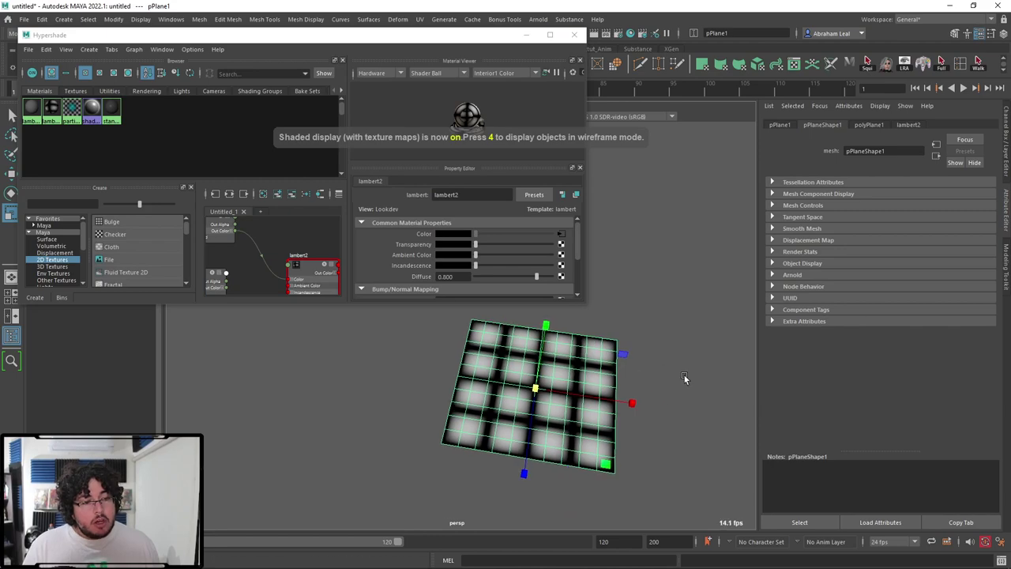
click(684, 378)
scroll(235, 237, up, 2)
click(278, 248)
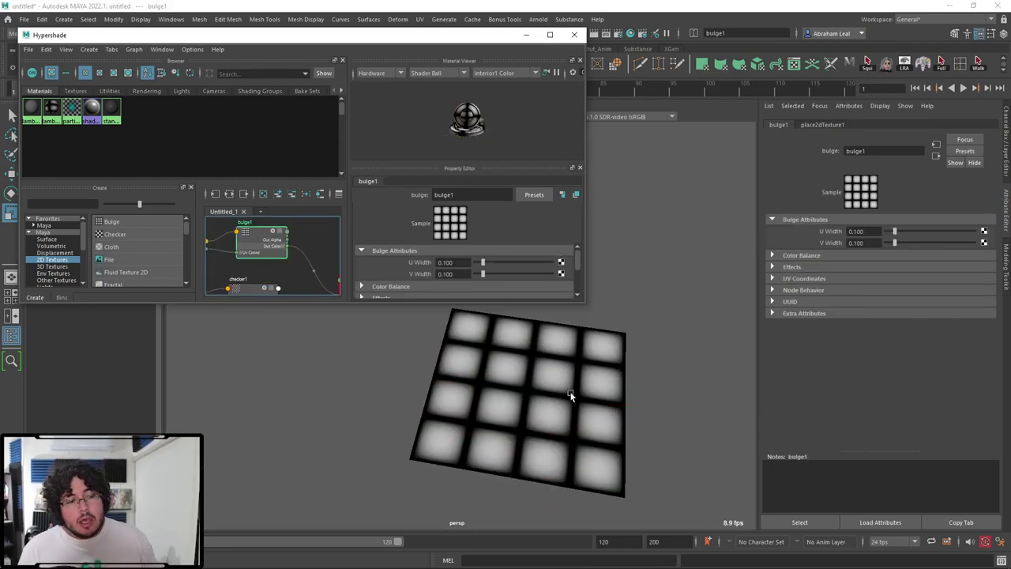
Step: Set bulge1 U Width to 0.245 and V Width near 0.238, then delete its link to lambert2 Color
mouse_move(483, 263)
mouse_down()
mouse_move(524, 274)
mouse_move(493, 268)
mouse_up()
click(484, 274)
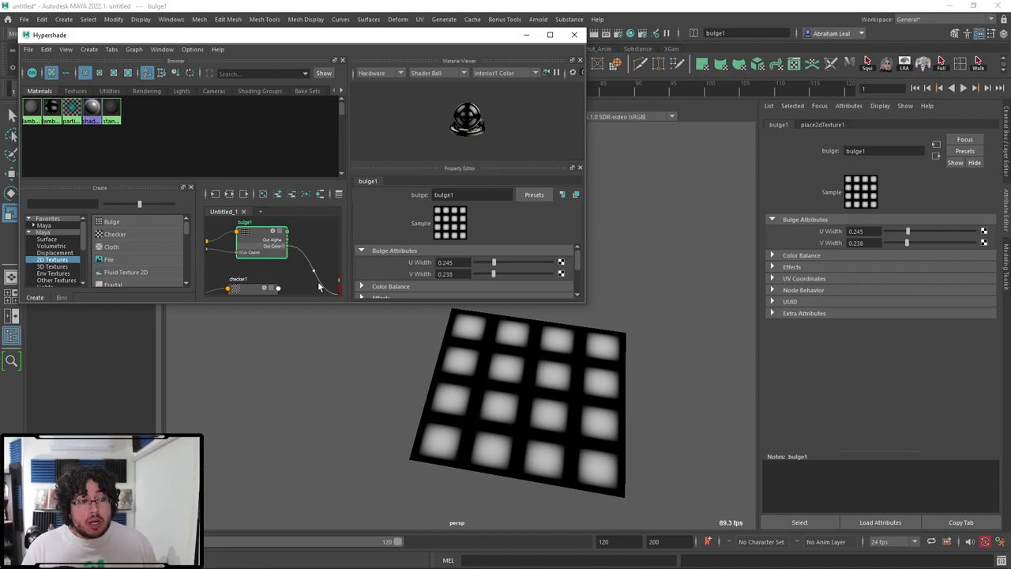
middle_drag(319, 257, 302, 223)
click(283, 253)
key(Delete)
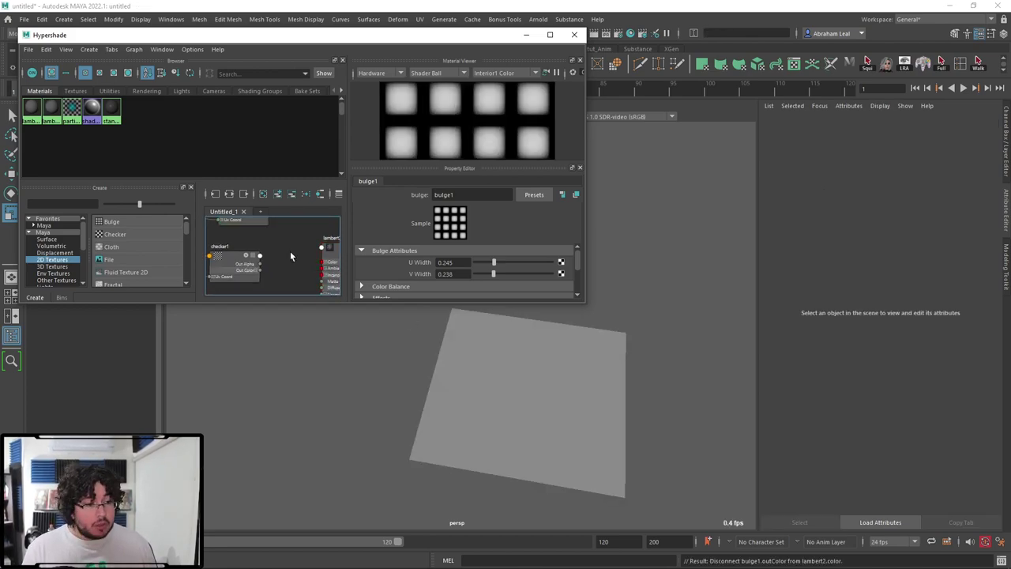
scroll(276, 253, down, 3)
Step: Connect bulge1 Out Color to lambert2 Transparency and orbit around the plane to inspect it
click(301, 276)
scroll(301, 276, up, 5)
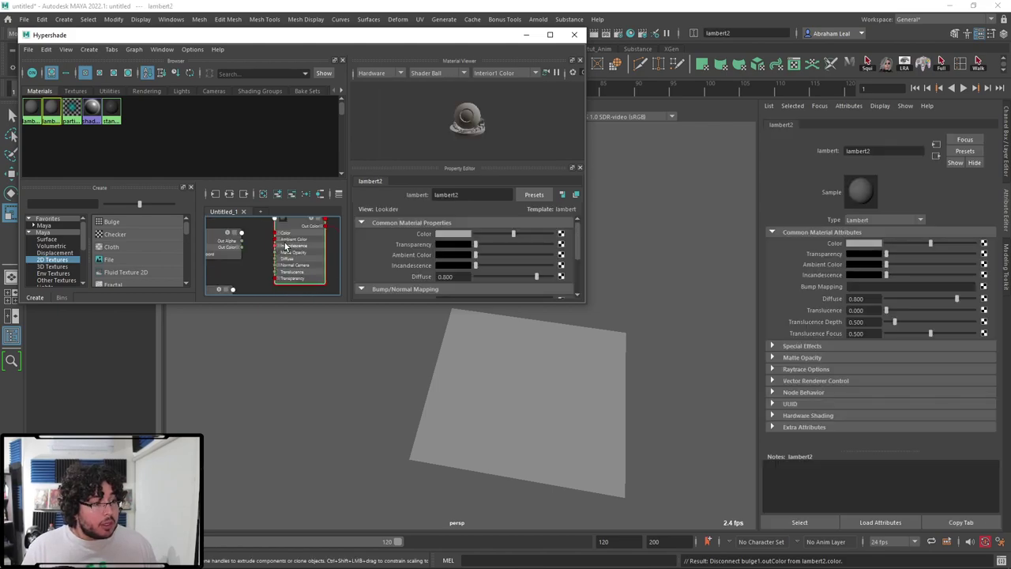
drag(284, 270, 289, 290)
scroll(612, 437, up, 6)
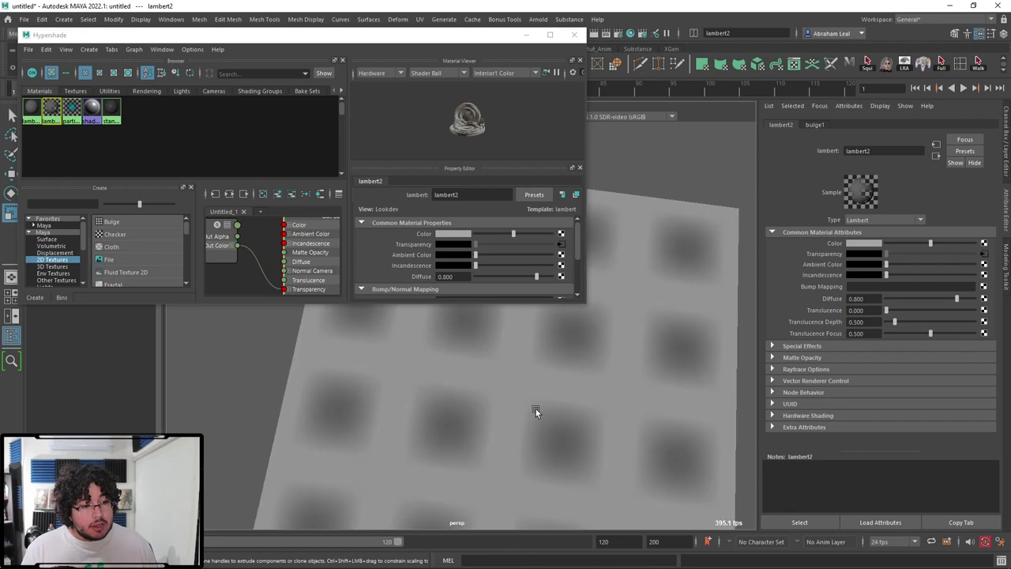
alt+drag(541, 452, 597, 447)
alt+drag(629, 335, 616, 392)
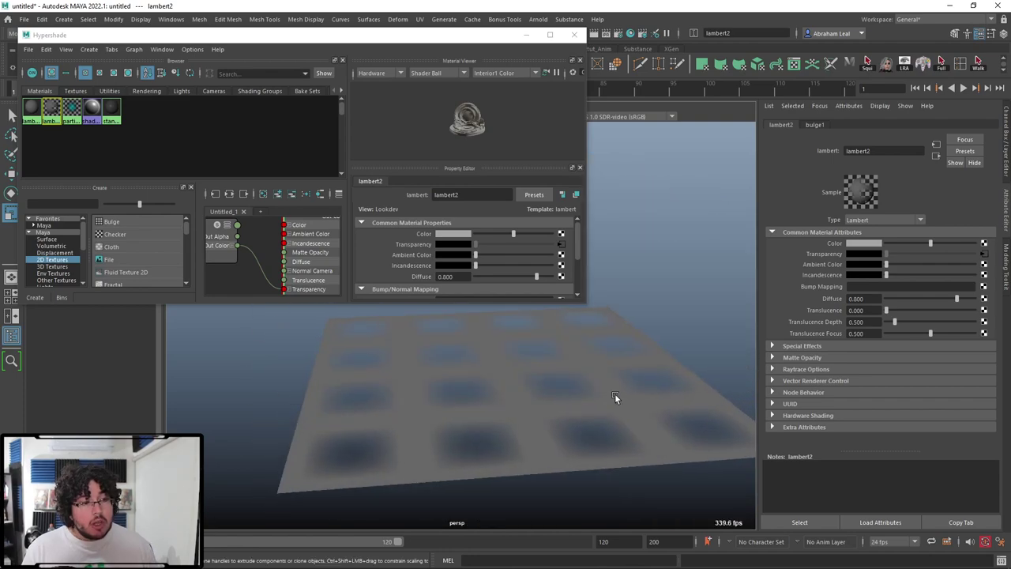
scroll(282, 232, down, 3)
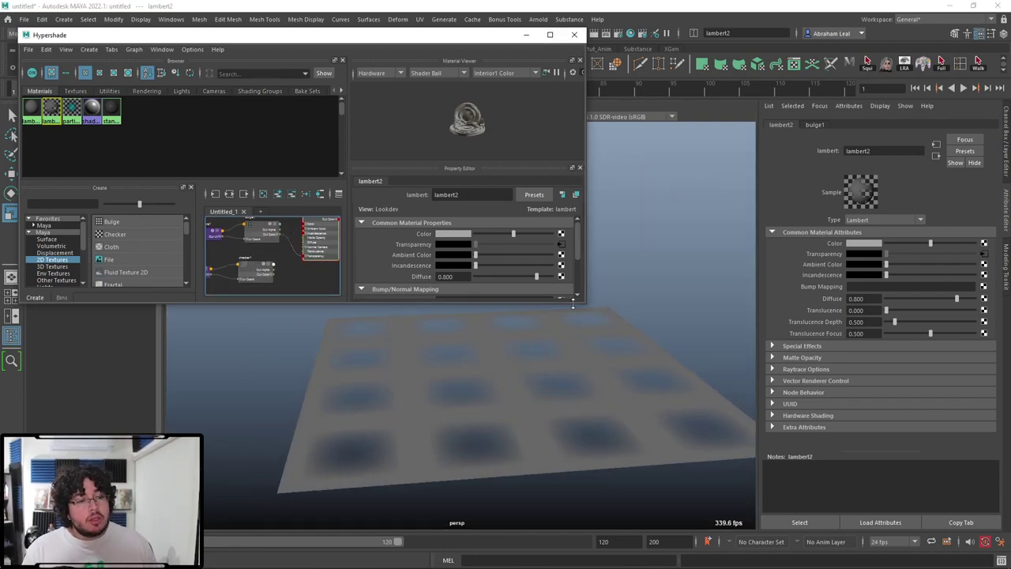
Step: Enlarge the Hypershade and delete the bulge1 texture node
drag(584, 302, 748, 441)
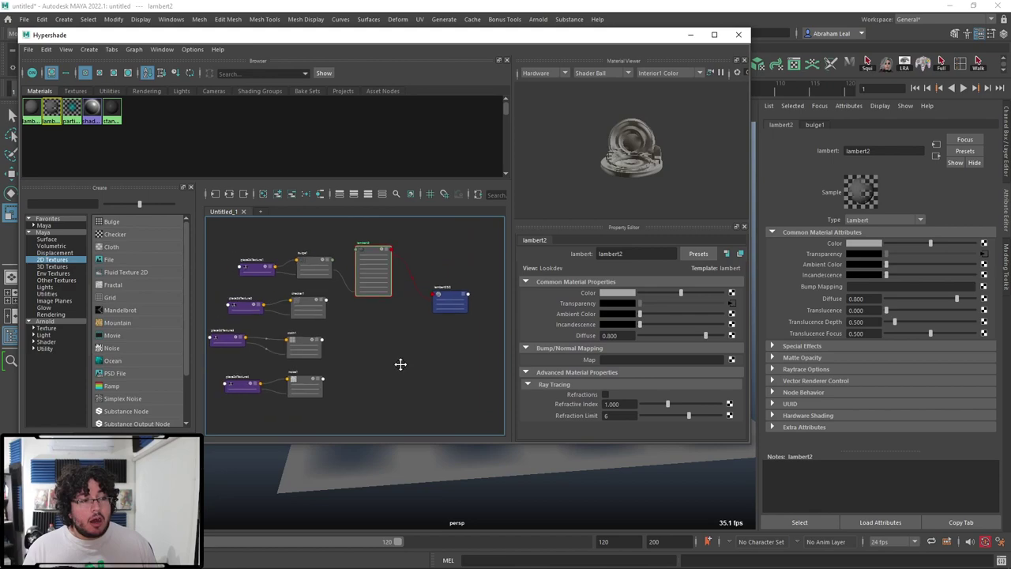
scroll(348, 346, up, 2)
click(365, 235)
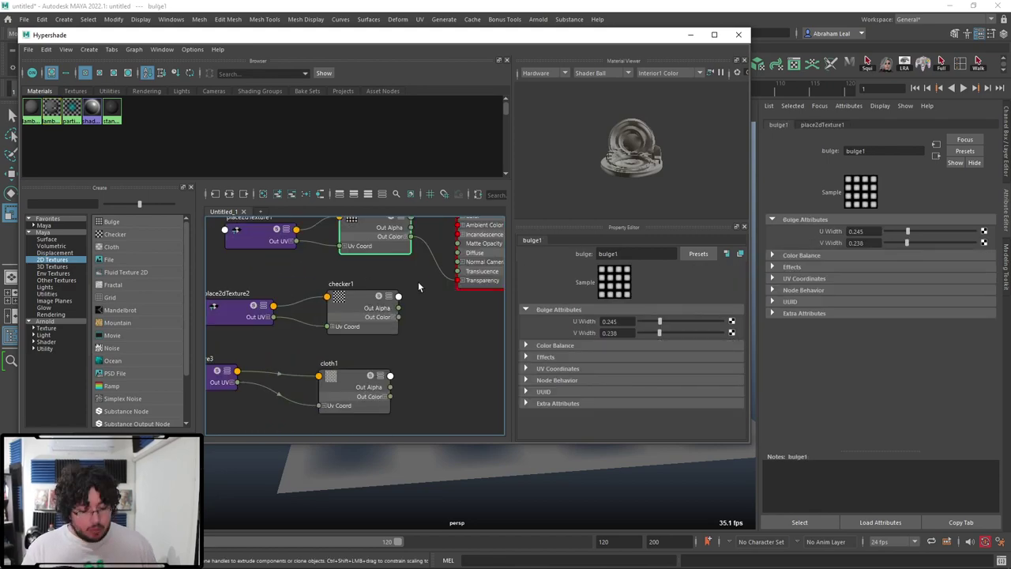
key(Delete)
key(ctrl+z)
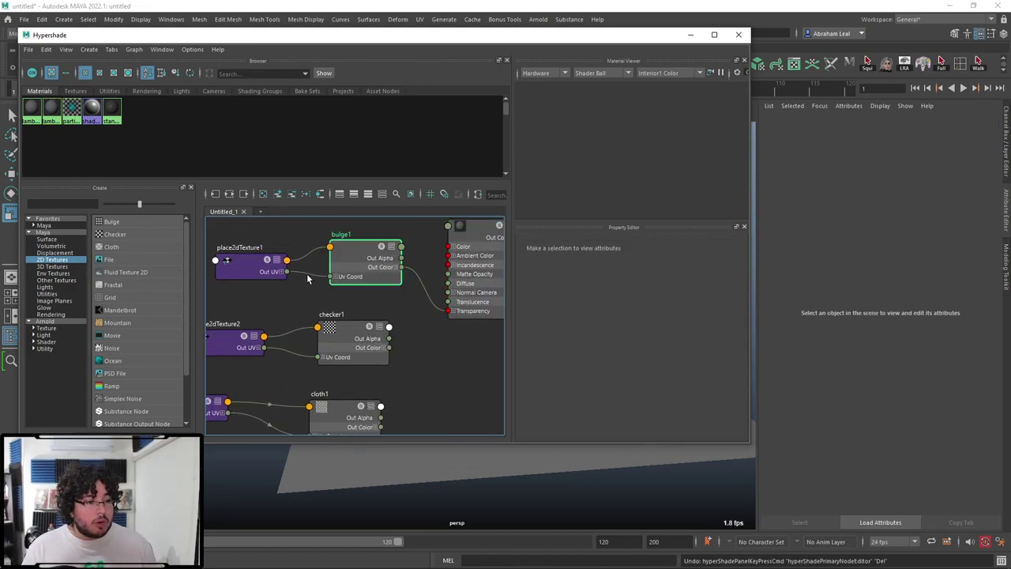
key(Delete)
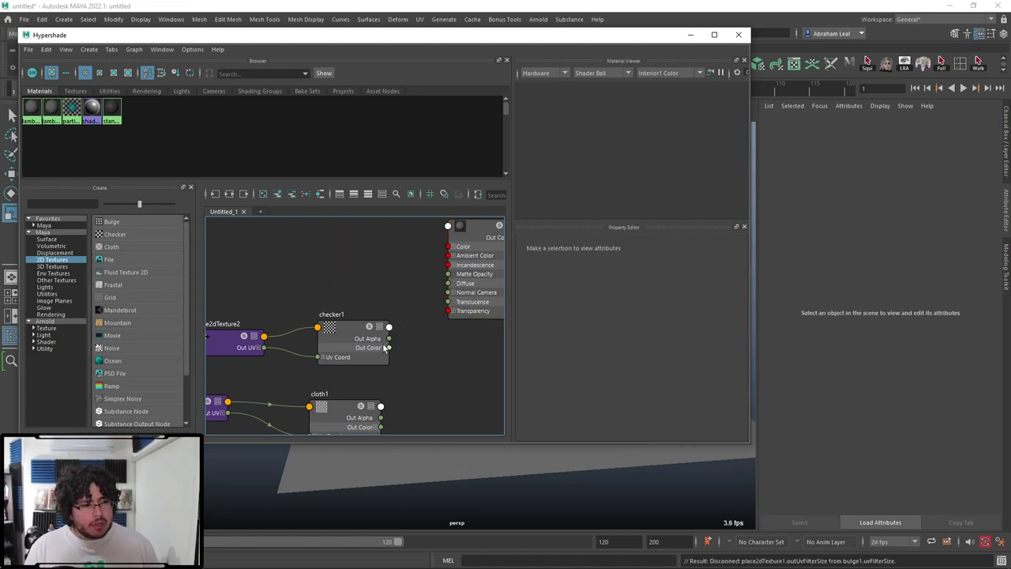
Step: Connect checker1 Out Color to lambert2 Color and move the Hypershade off the viewport
drag(439, 284, 448, 245)
alt+middle_drag(373, 258, 305, 231)
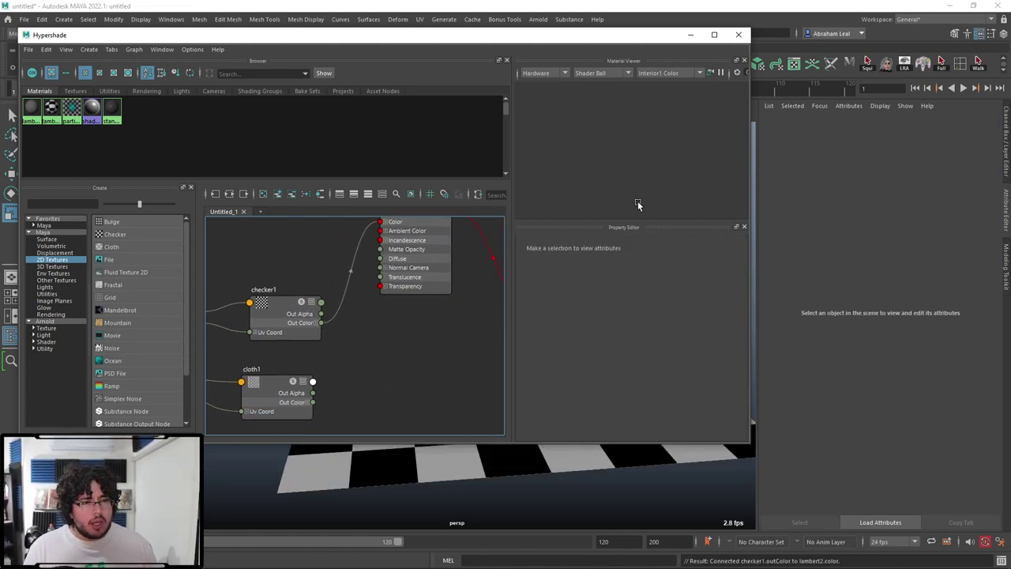
drag(588, 59, 420, 71)
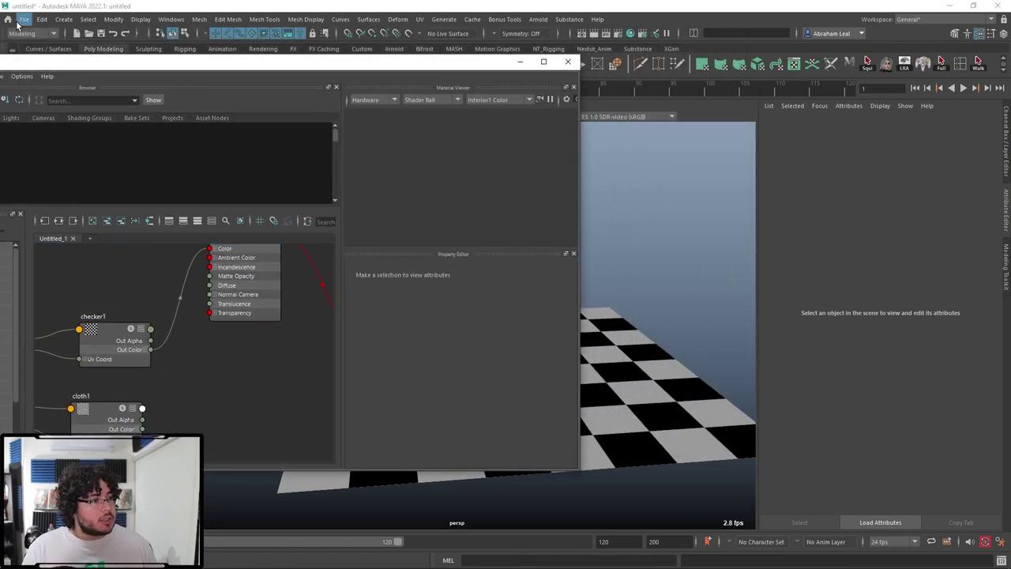
Step: Import the .fbx file from the Desktop, adding sweep2–5 and polyToCurve1–4 beside the plane
click(22, 20)
click(63, 146)
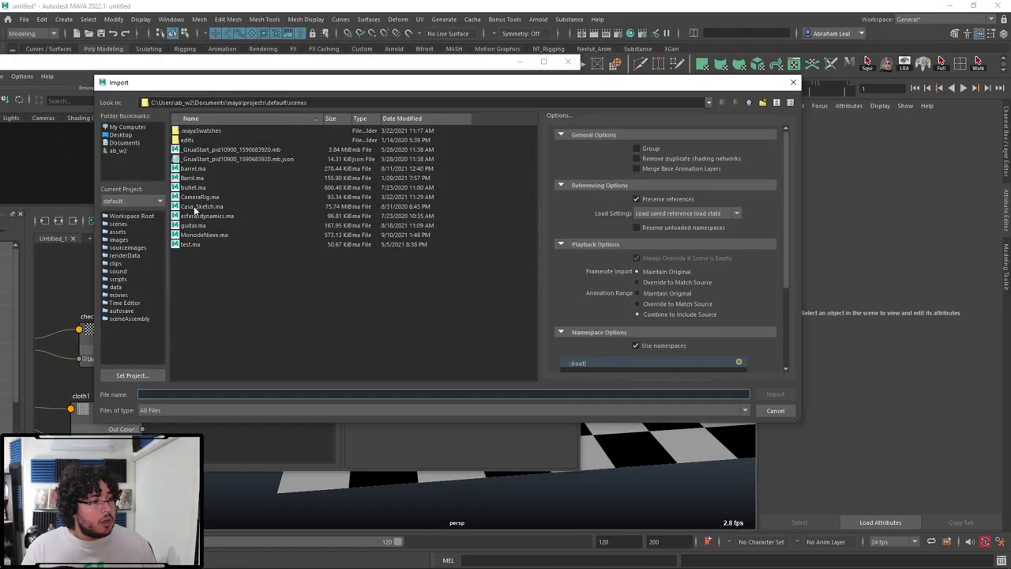
click(120, 134)
scroll(263, 286, down, 2)
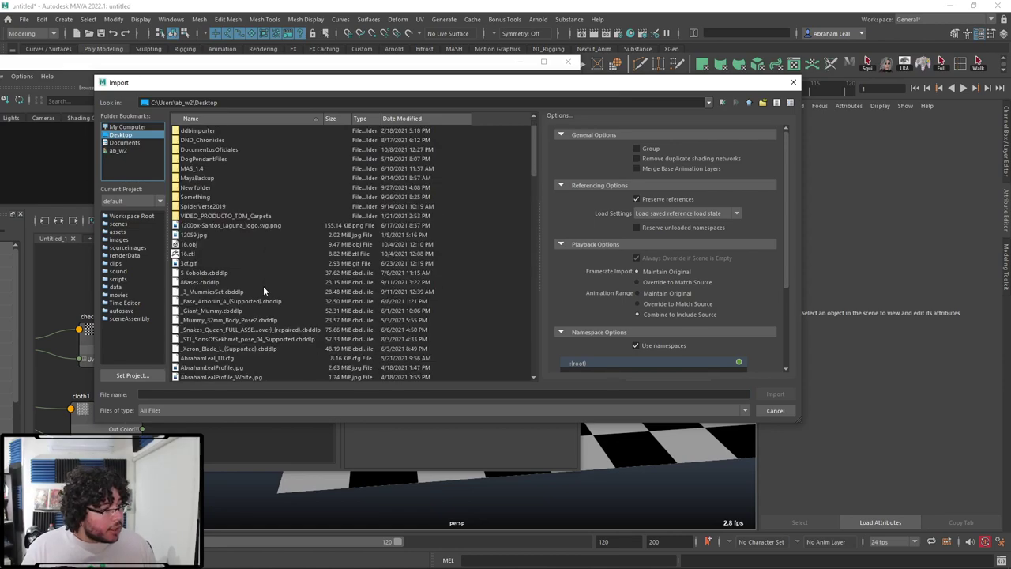
scroll(246, 300, down, 3)
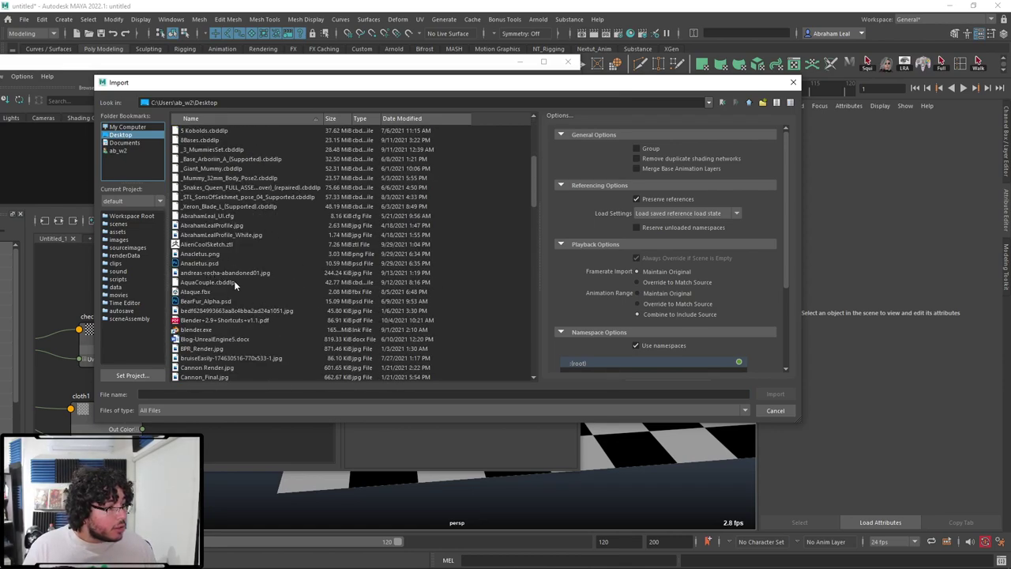
scroll(224, 317, down, 7)
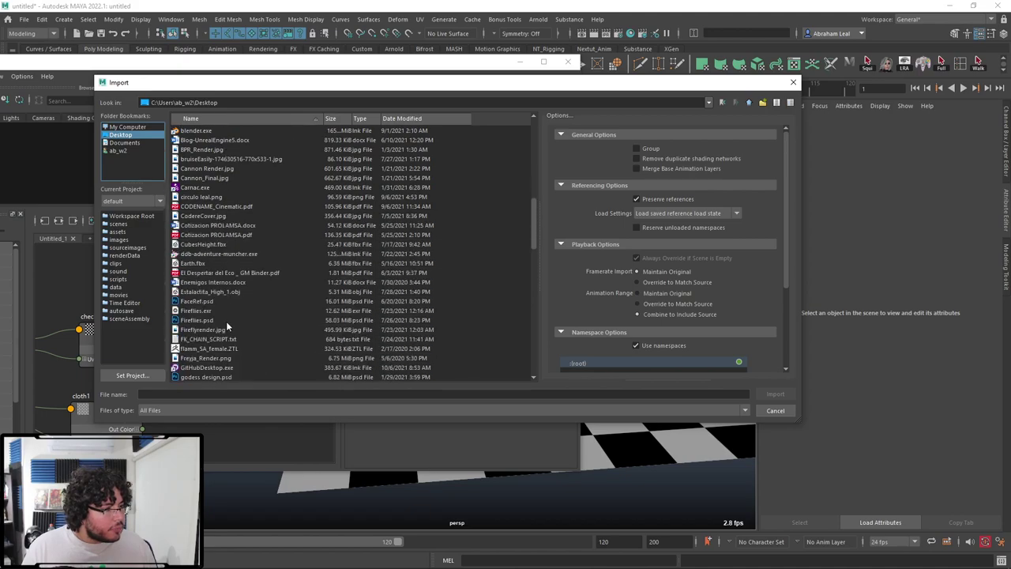
scroll(227, 316, down, 4)
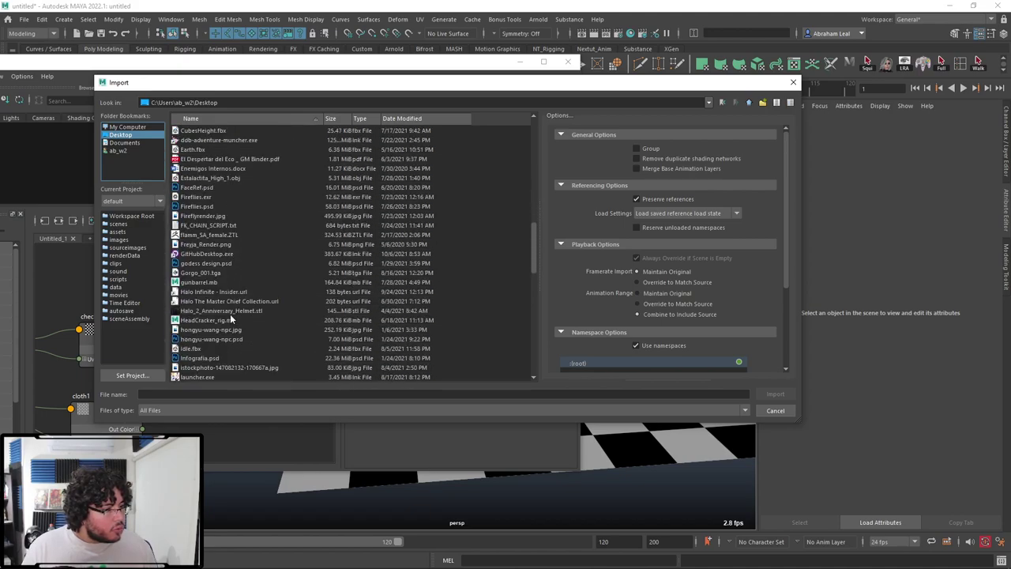
scroll(229, 314, down, 2)
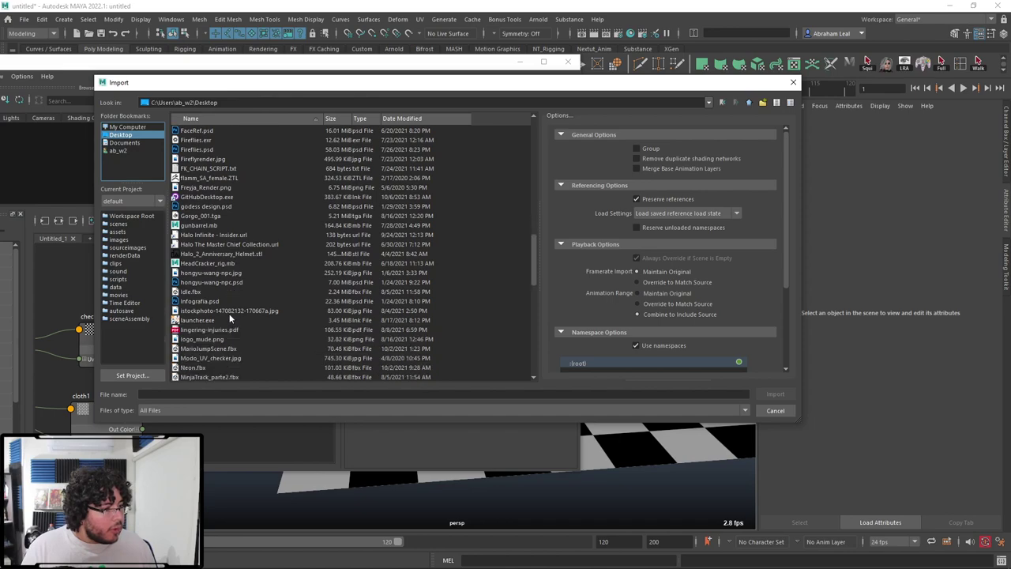
scroll(232, 347, down, 2)
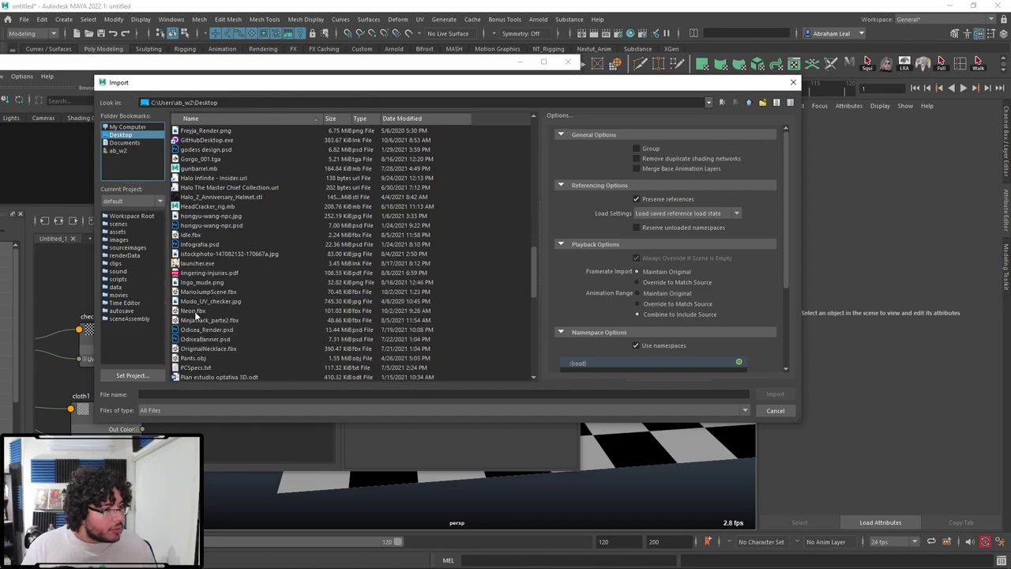
double_click(234, 319)
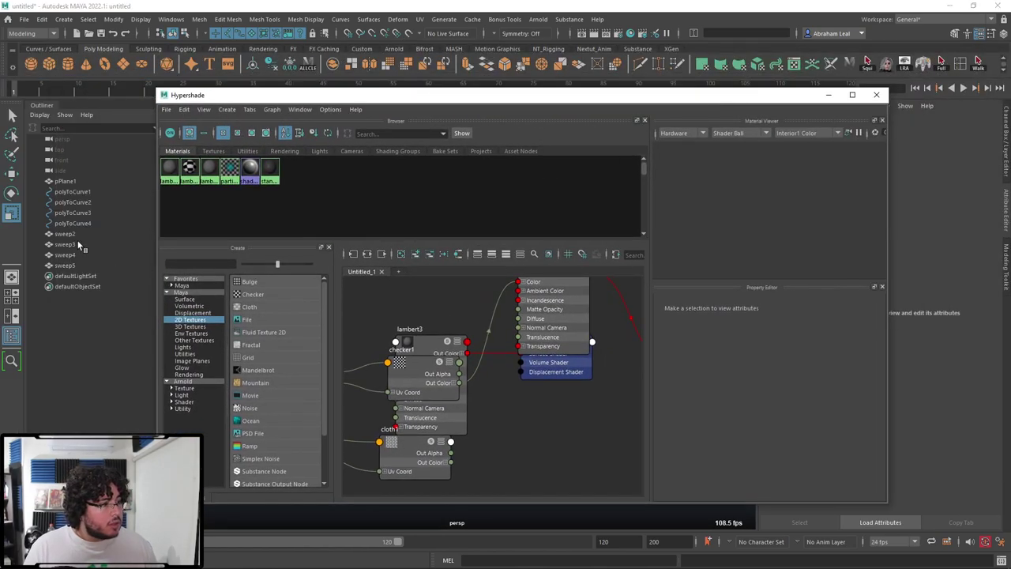
Step: Select the sweep2–sweep5 letter meshes and scale them up above the checker plane
drag(71, 234, 71, 266)
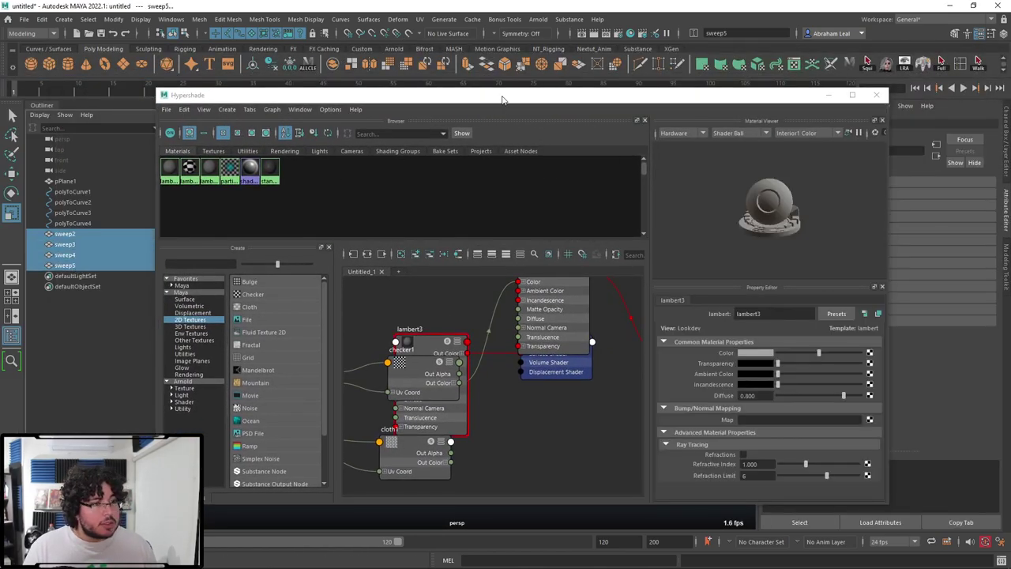
drag(473, 95, 912, 273)
scroll(459, 285, up, 2)
mouse_move(387, 368)
shift+mouse_down()
mouse_move(500, 368)
mouse_move(468, 276)
shift+mouse_up()
click(327, 235)
Step: Assign the existing lambert2 checker material to sweep2 and sweep4, then select sweep4
click(345, 219)
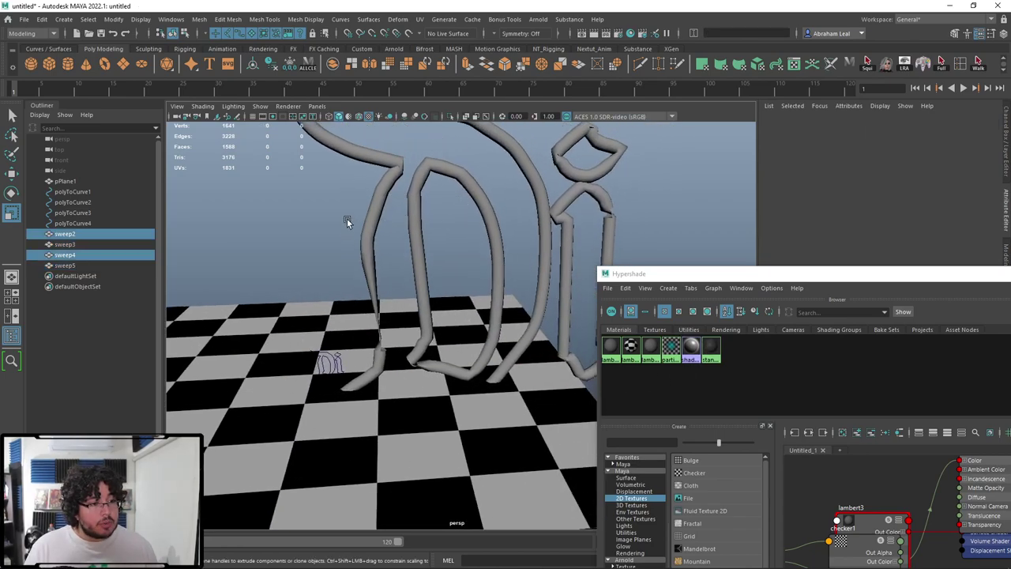
right_click(400, 180)
mouse_move(426, 457)
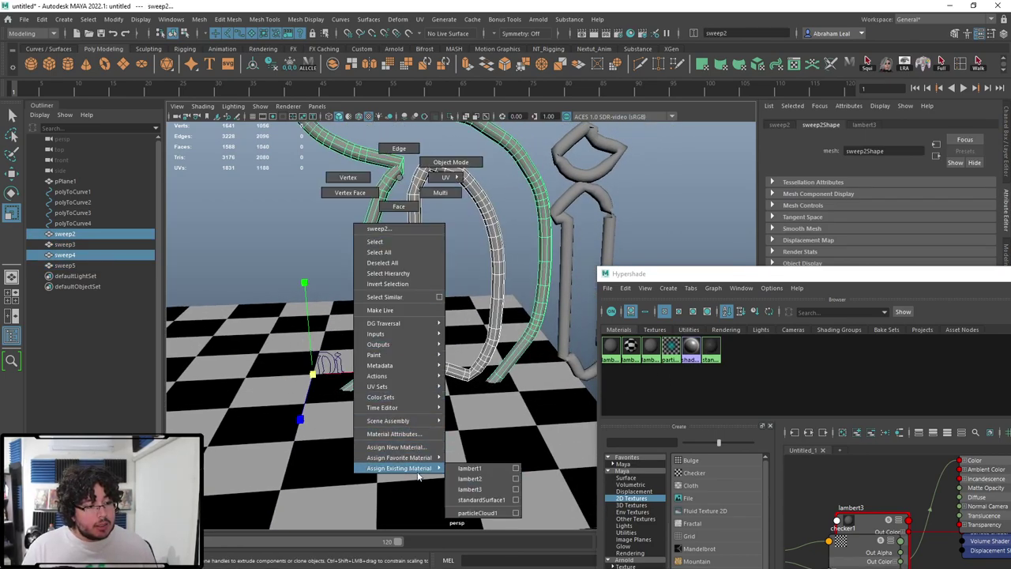
click(479, 483)
scroll(420, 278, down, 4)
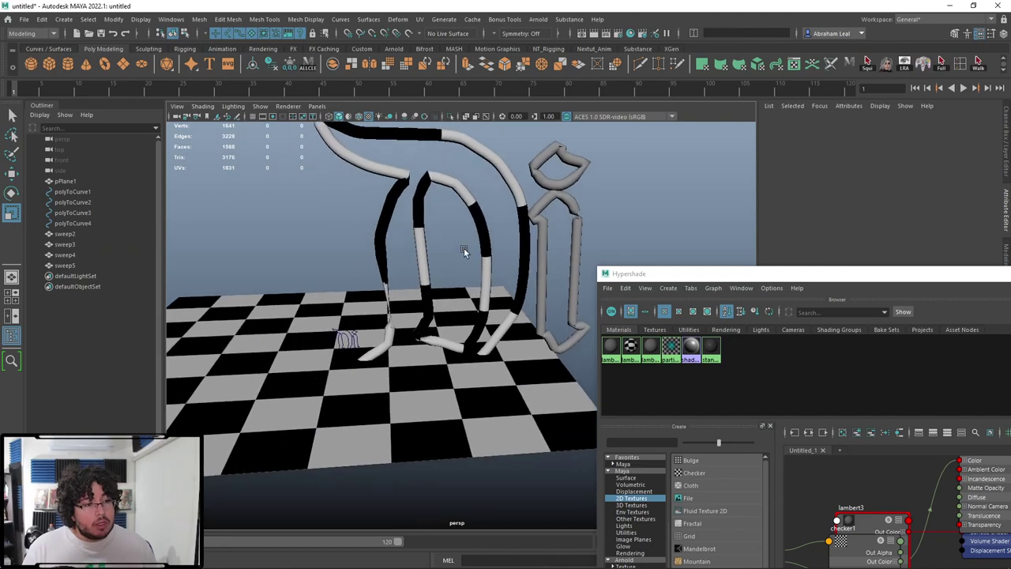
scroll(424, 263, up, 3)
click(460, 203)
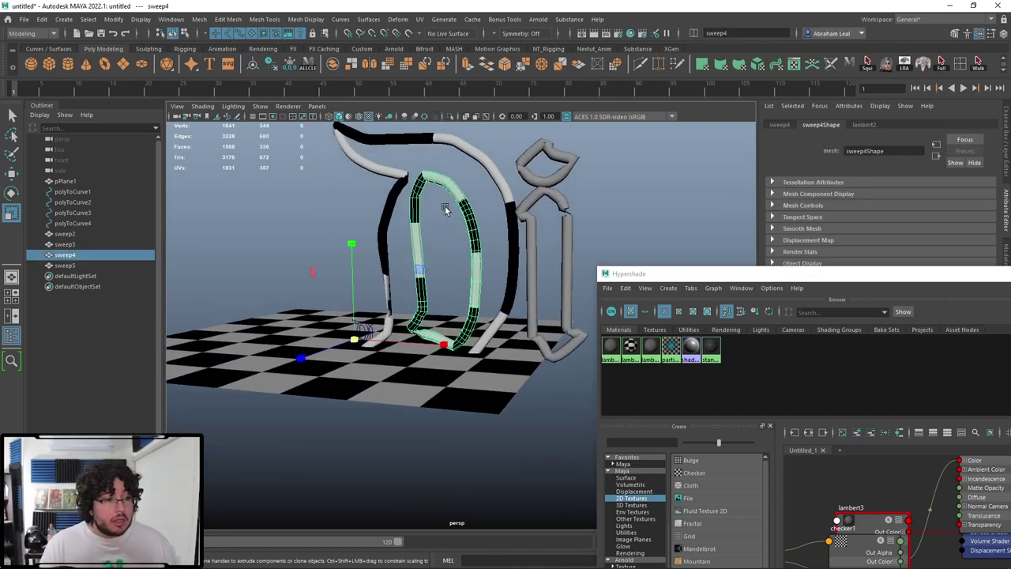
Step: Inspect sweep4's UV layout in the UV Editor, then close it
click(419, 20)
click(461, 44)
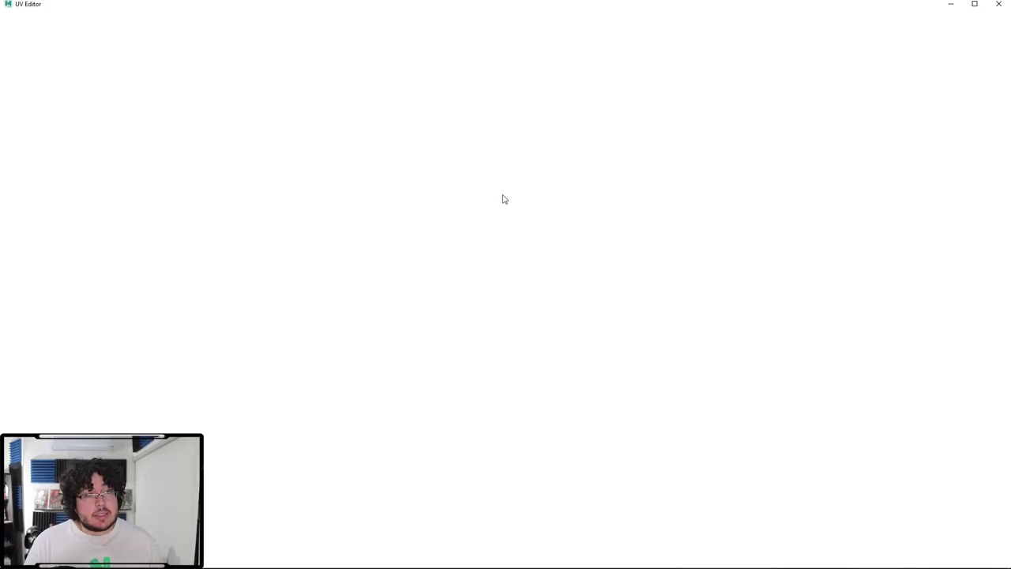
scroll(543, 265, down, 2)
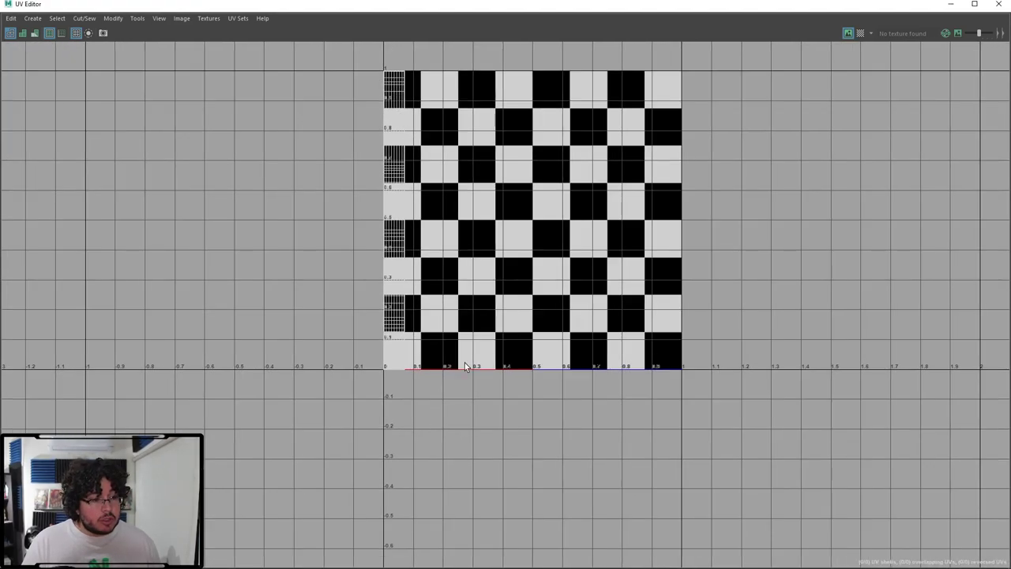
click(998, 5)
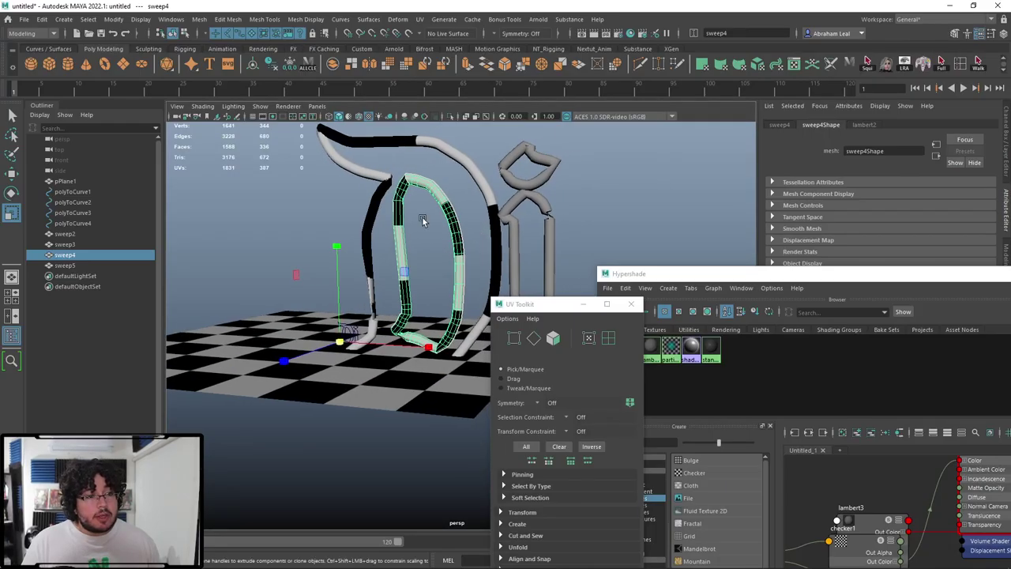
Step: Move the UV Toolkit aside, bring Hypershade forward and select the place2dTexture2 node
drag(566, 306, 562, 215)
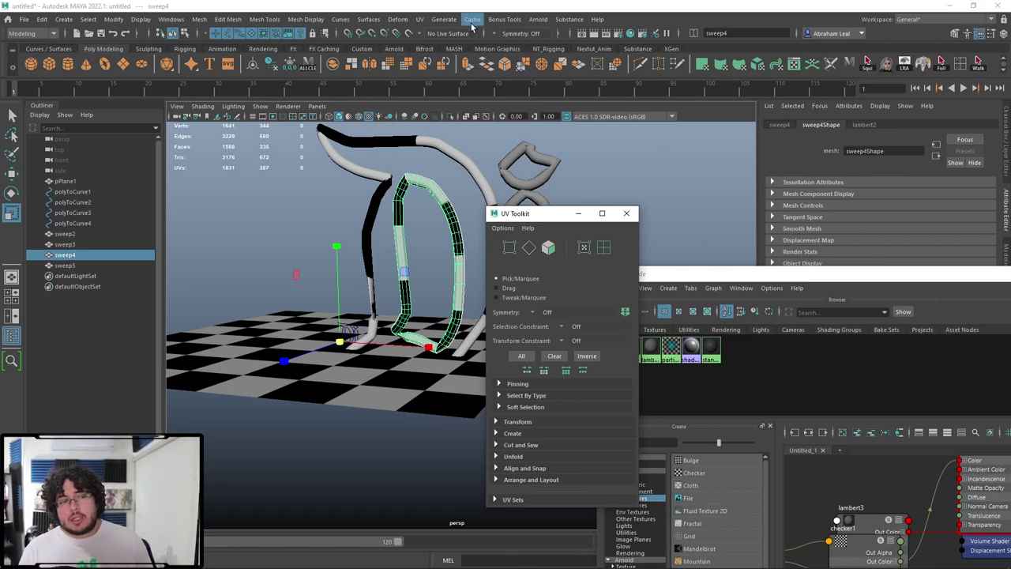
drag(493, 214, 487, 172)
click(746, 277)
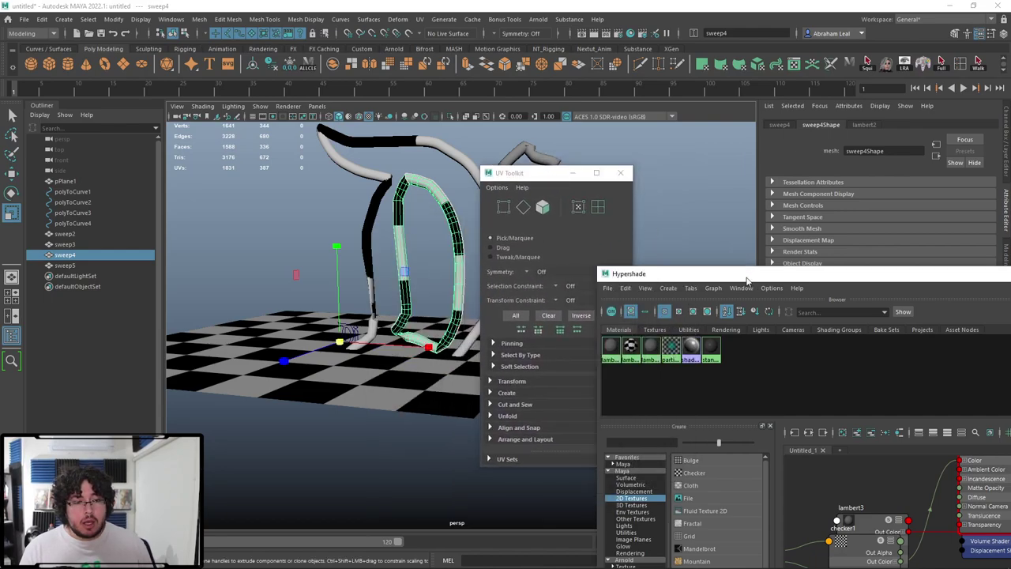
drag(746, 277, 409, 87)
click(499, 368)
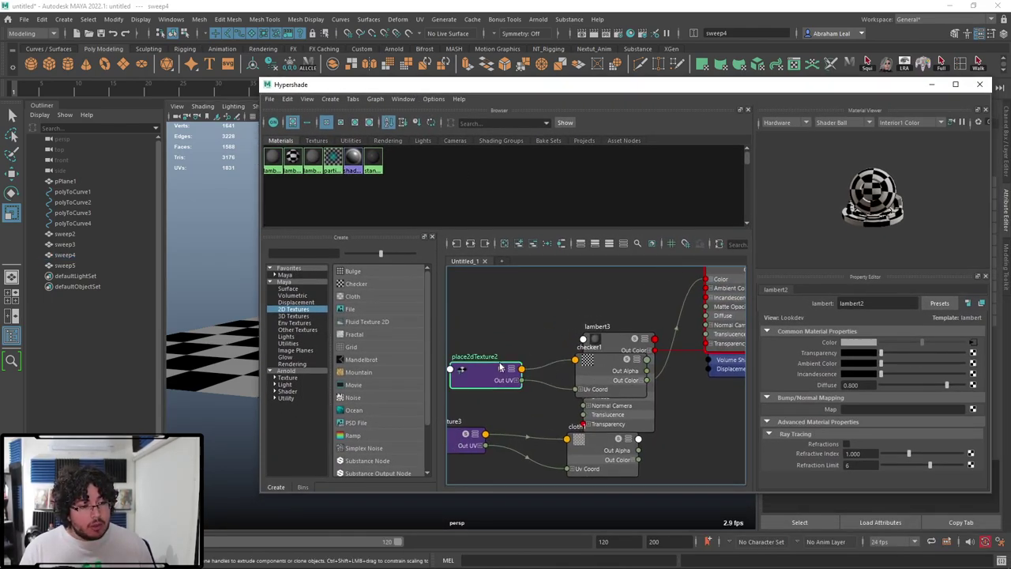
Step: Frame the place2dTexture2 network and shift Hypershade so the letters are visible
key(f)
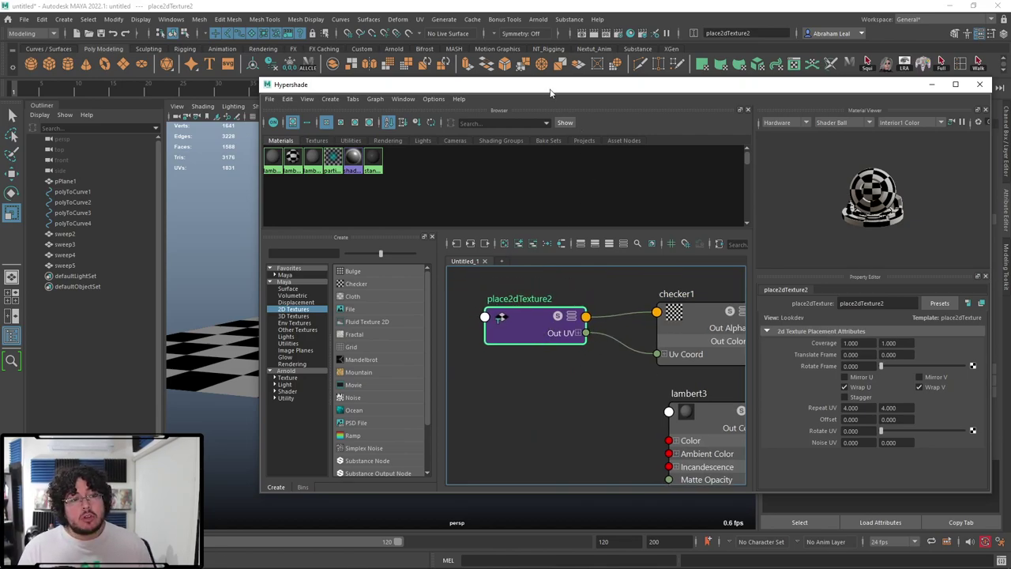
drag(550, 87, 687, 78)
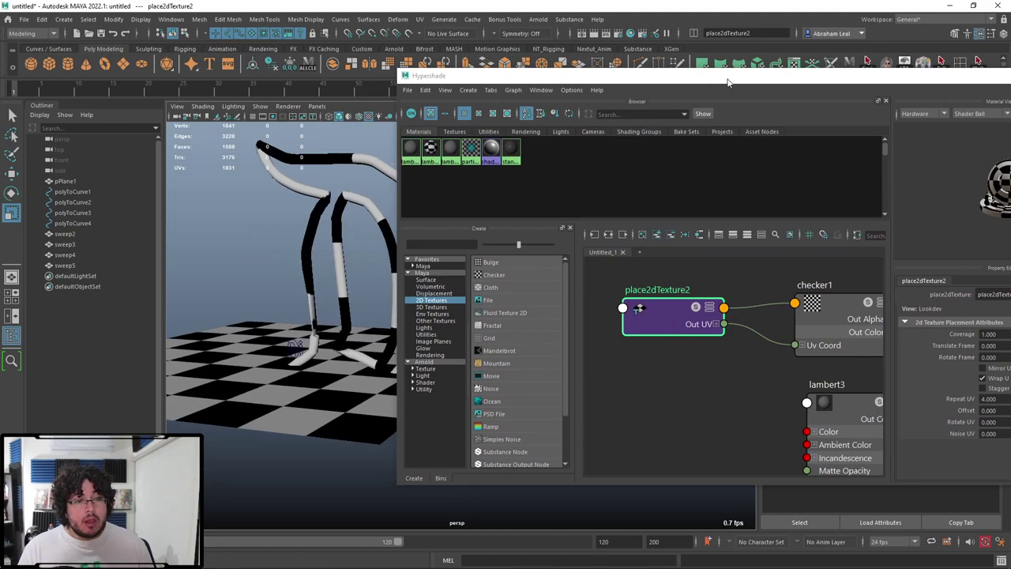
alt+drag(197, 250, 276, 304)
alt+middle_drag(681, 370, 637, 366)
Step: Set place2dTexture2 Repeat UV to 40 and 40, then frame the whole shading network
text(40)
key(Tab)
text(40)
key(Return)
alt+drag(253, 316, 229, 316)
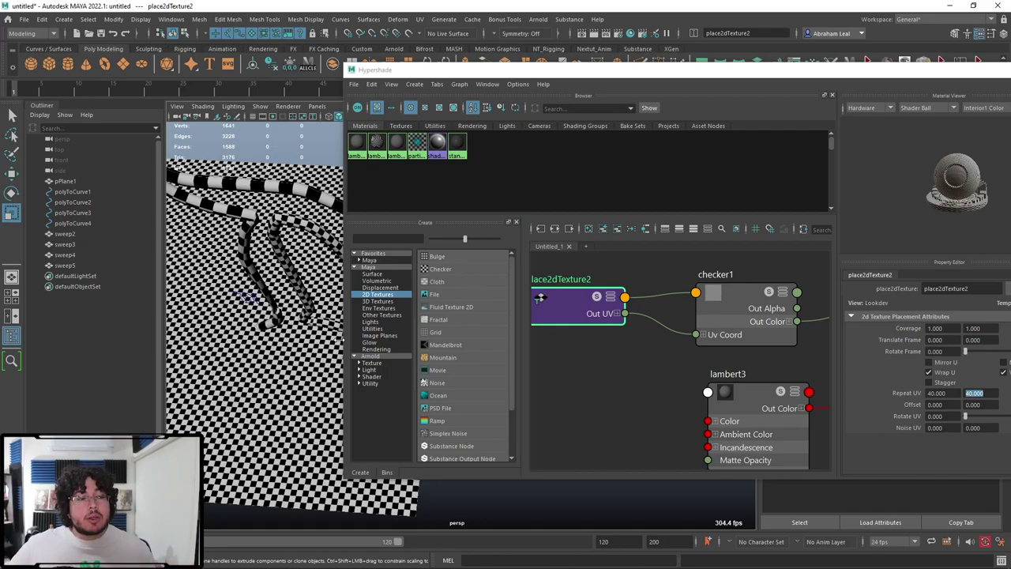
key(a)
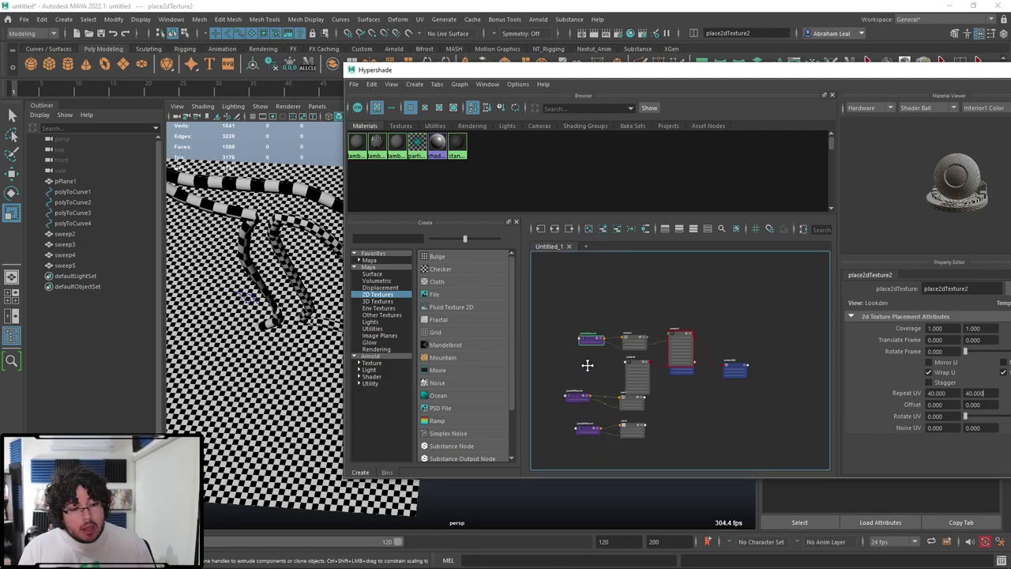
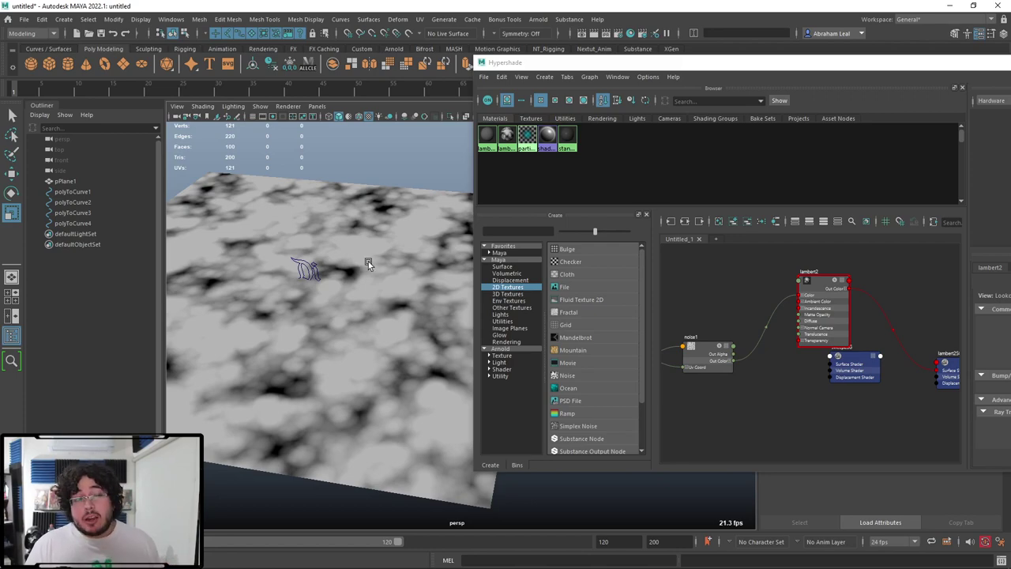
Step: Rearrange the Hypershade, widen the Property Editor, and load noise1's Noise Attributes
scroll(677, 372, up, 5)
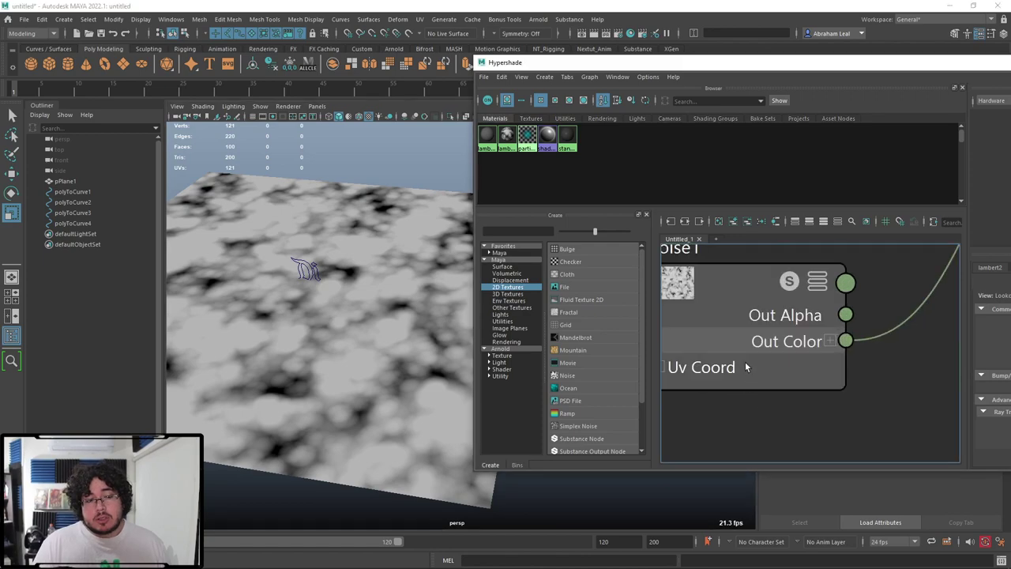
drag(821, 64, 752, 60)
alt+right_drag(328, 208, 339, 258)
scroll(844, 317, down, 3)
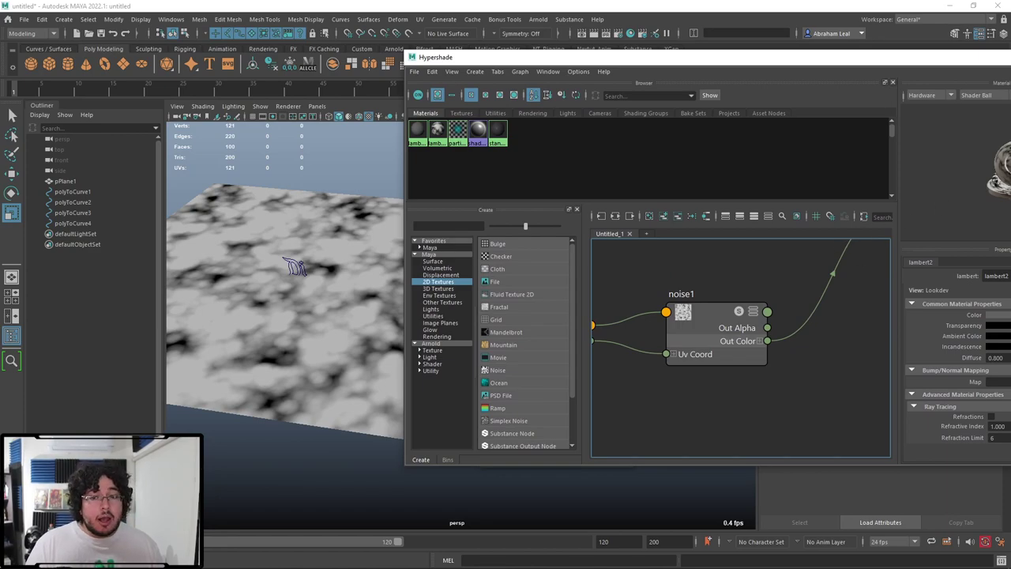
drag(896, 339, 764, 340)
click(747, 344)
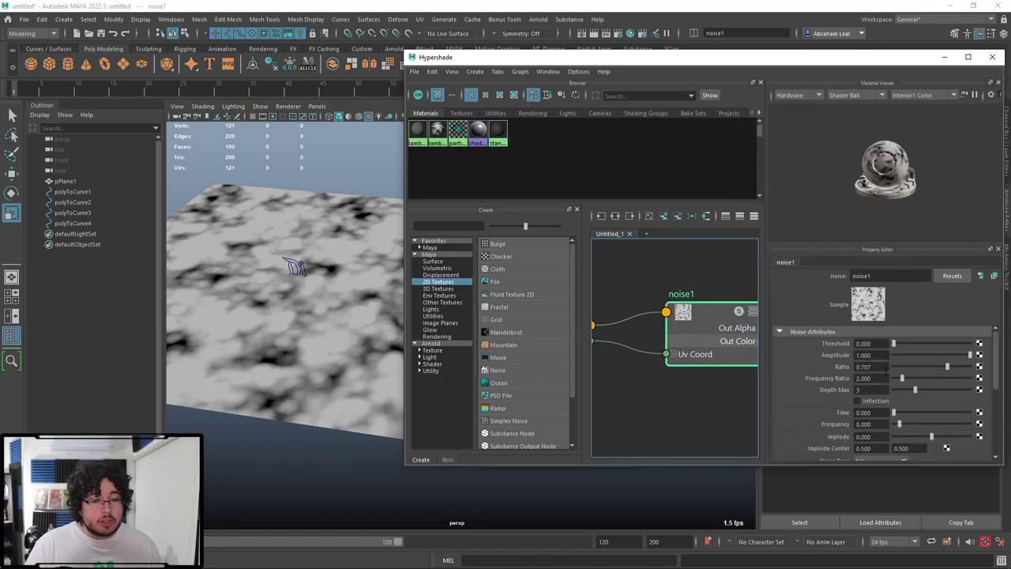
Step: Raise noise1's Threshold to 0.112 and lower its Amplitude
mouse_move(894, 344)
mouse_down()
mouse_move(952, 343)
mouse_move(902, 342)
mouse_up()
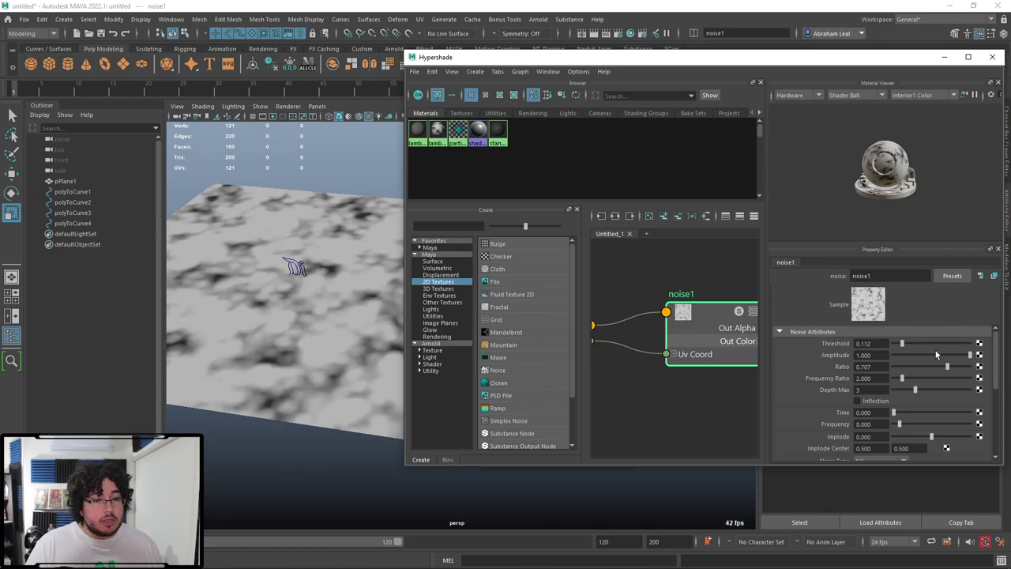
drag(959, 355, 951, 412)
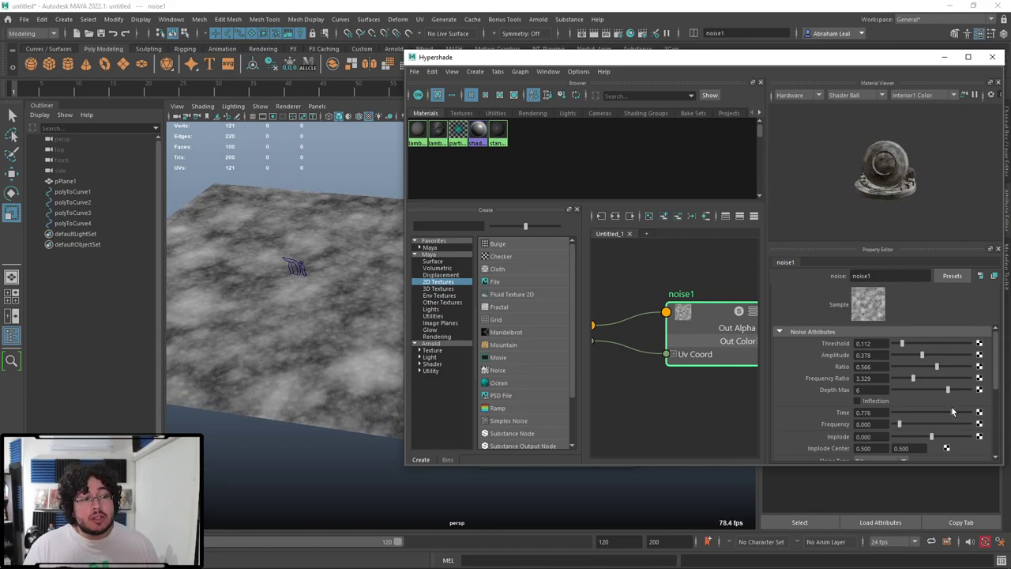
Step: Keyframe noise1's Time at 0 and at 1.000, then play the animation
right_click(843, 413)
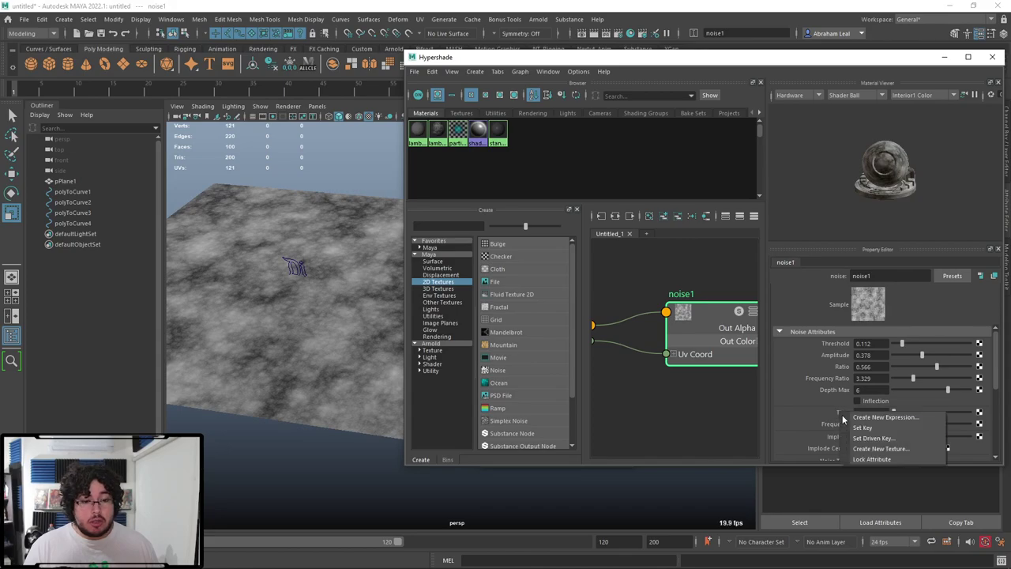
click(865, 428)
drag(518, 63, 424, 98)
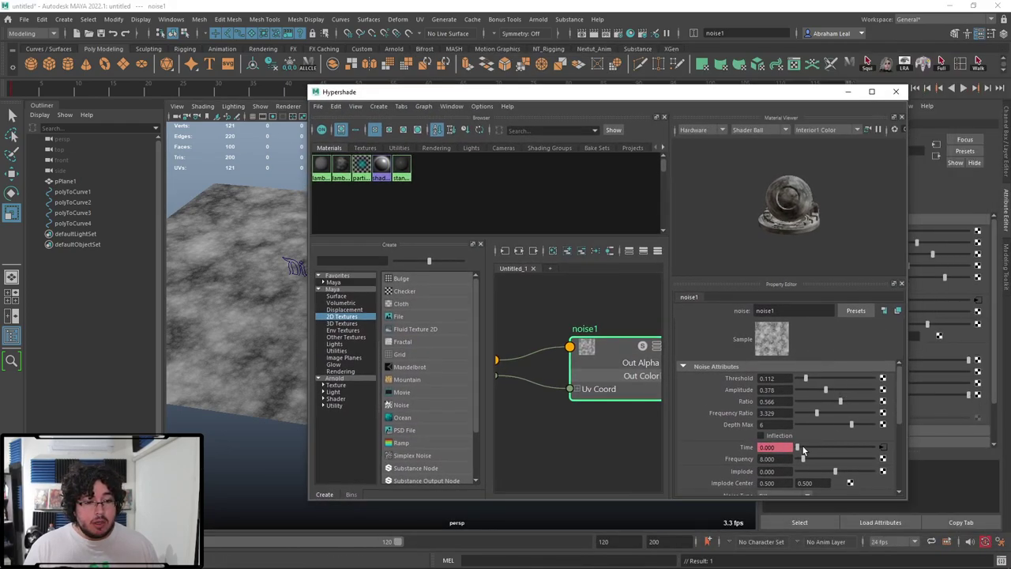
drag(803, 448, 903, 424)
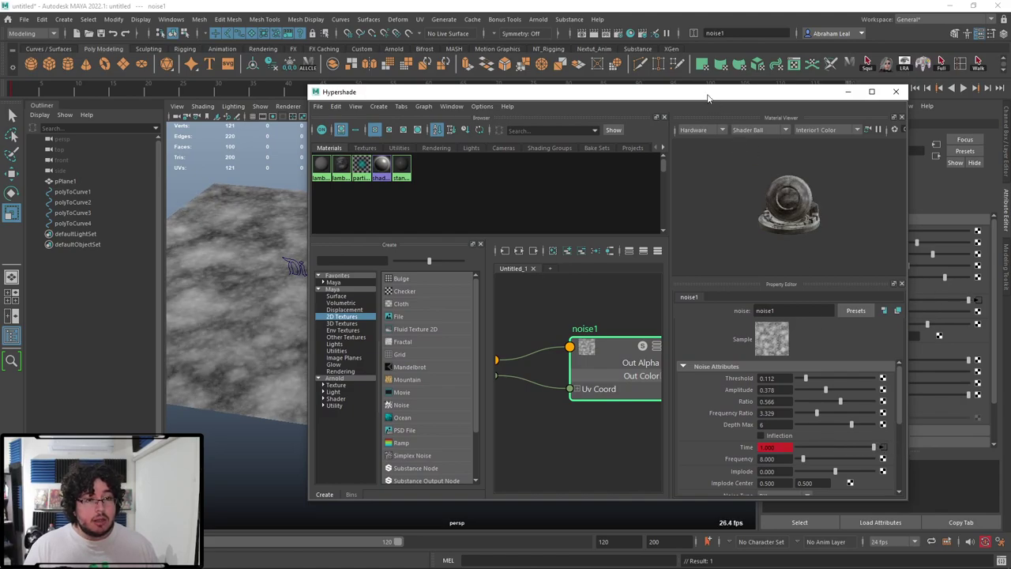
drag(707, 98, 795, 72)
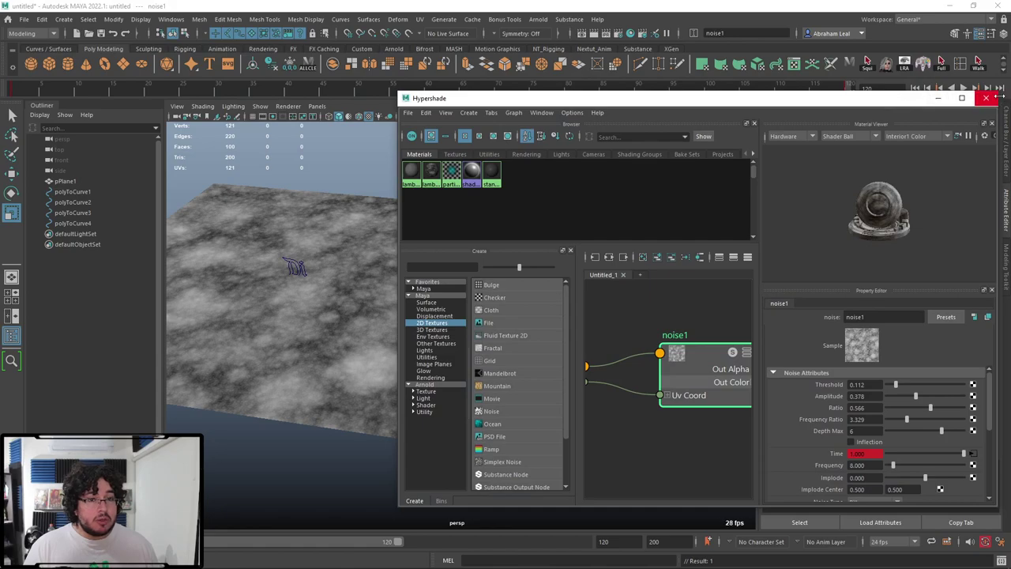
click(962, 87)
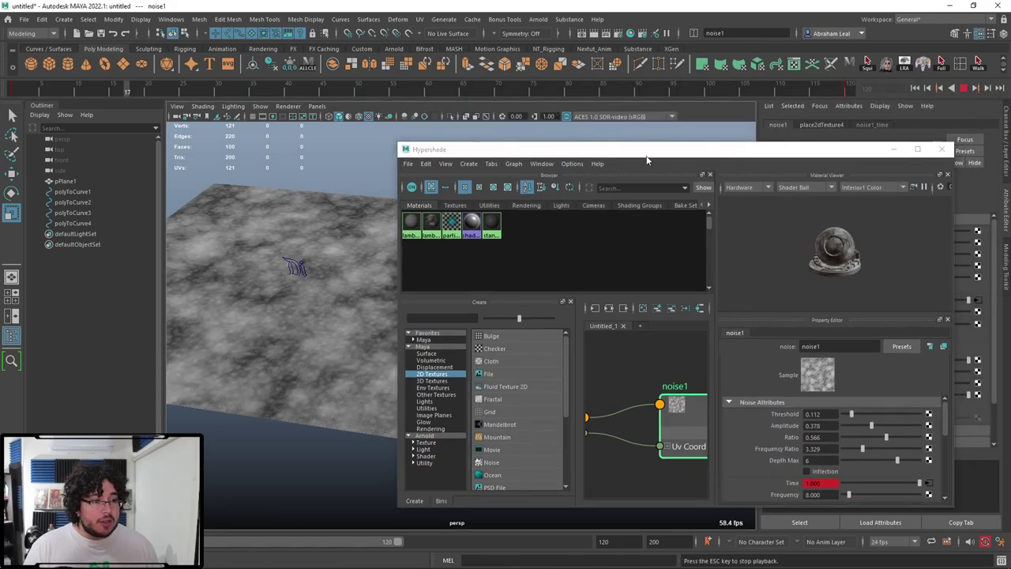
Step: Stop playback at frame 67 and maximize the Hypershade to full screen
drag(646, 158, 676, 134)
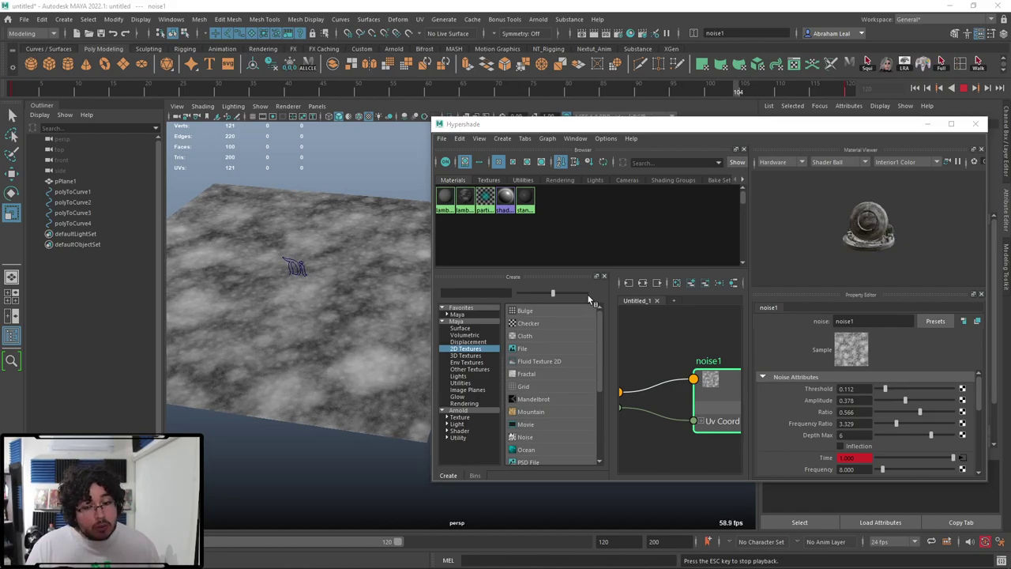
scroll(656, 359, up, 2)
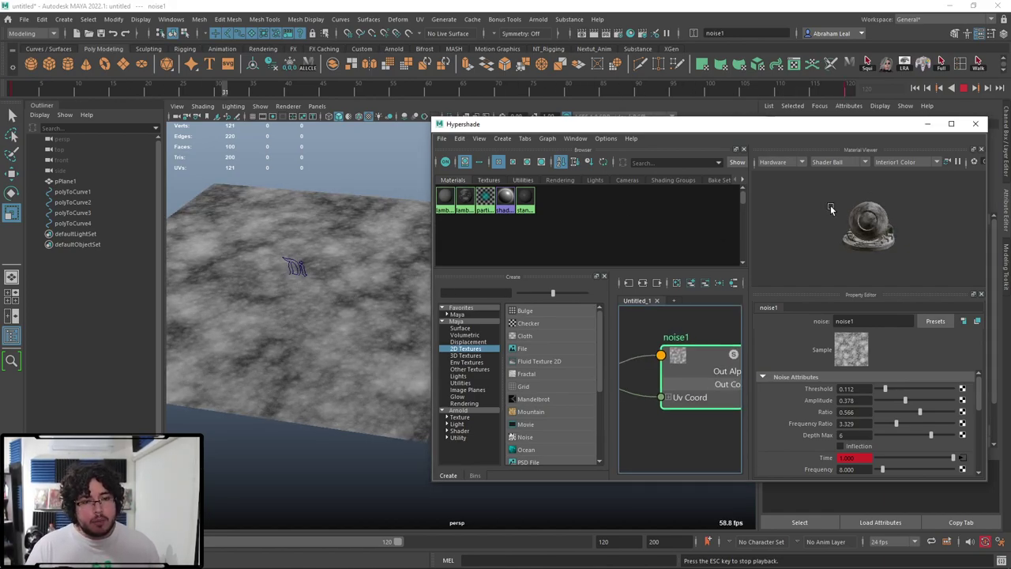
click(804, 119)
key(Escape)
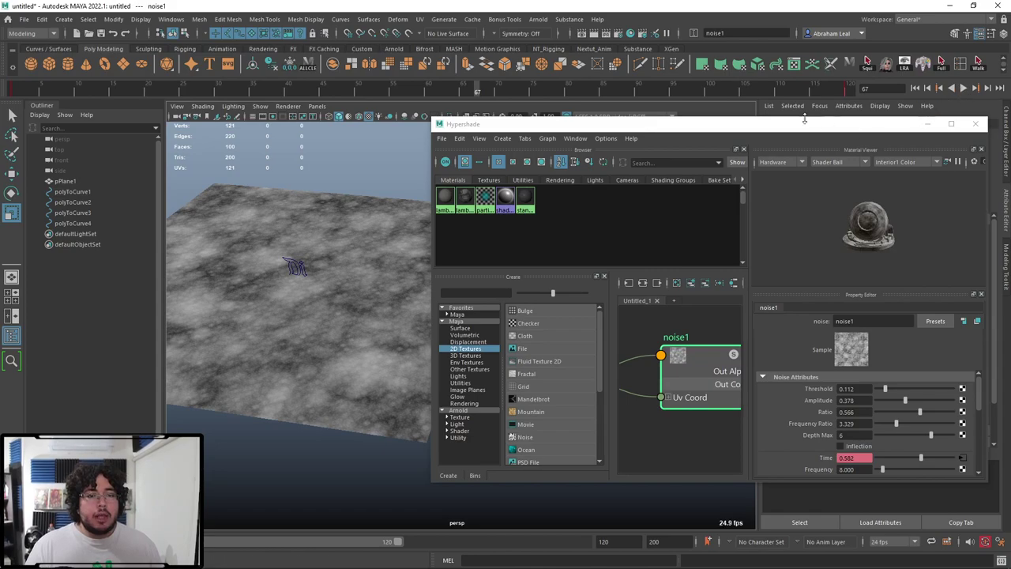
drag(803, 119, 763, 1)
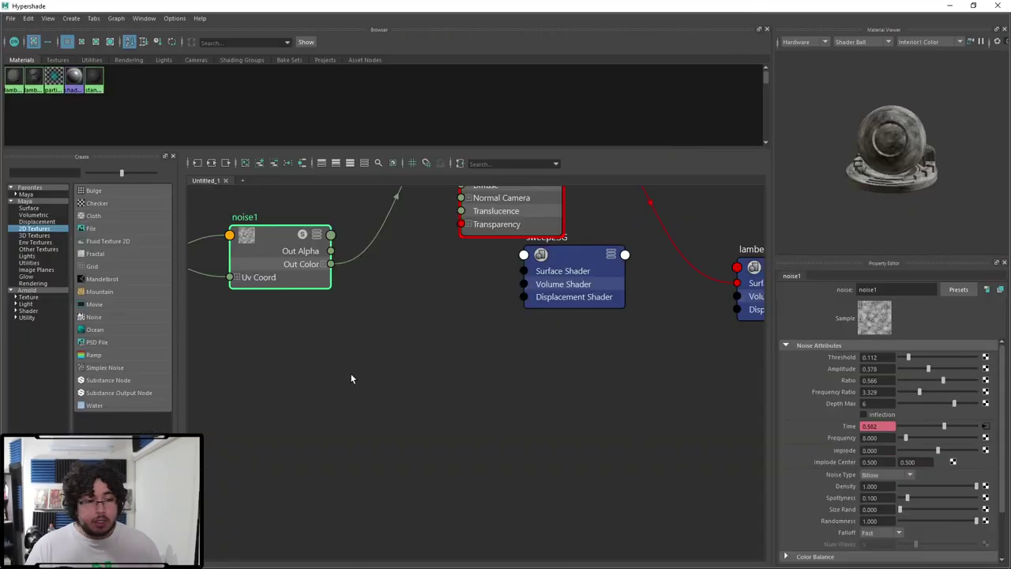
Step: Delete the unused sweep2SG shading group from the node graph
scroll(411, 447, down, 4)
drag(552, 441, 624, 521)
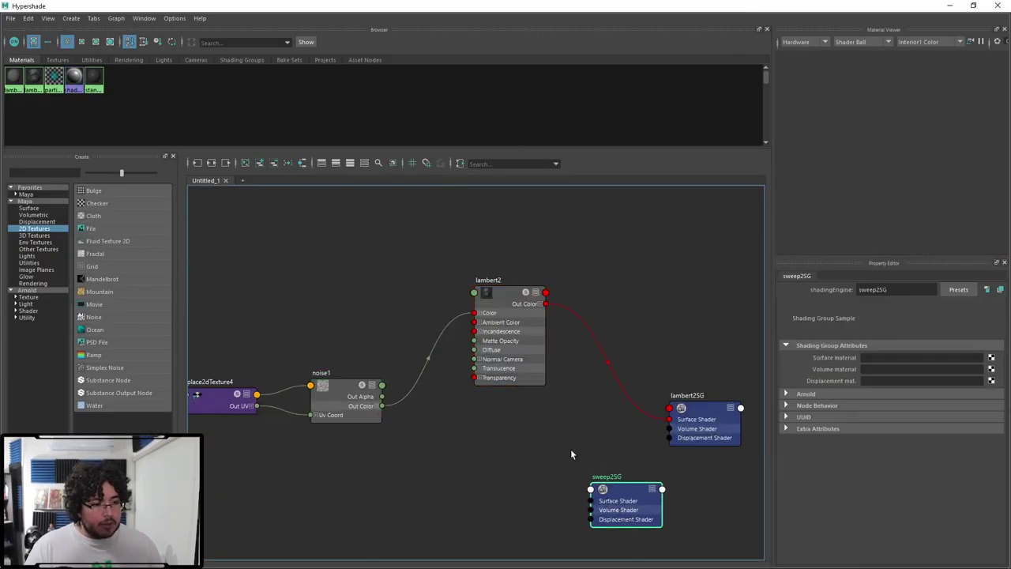
key(Delete)
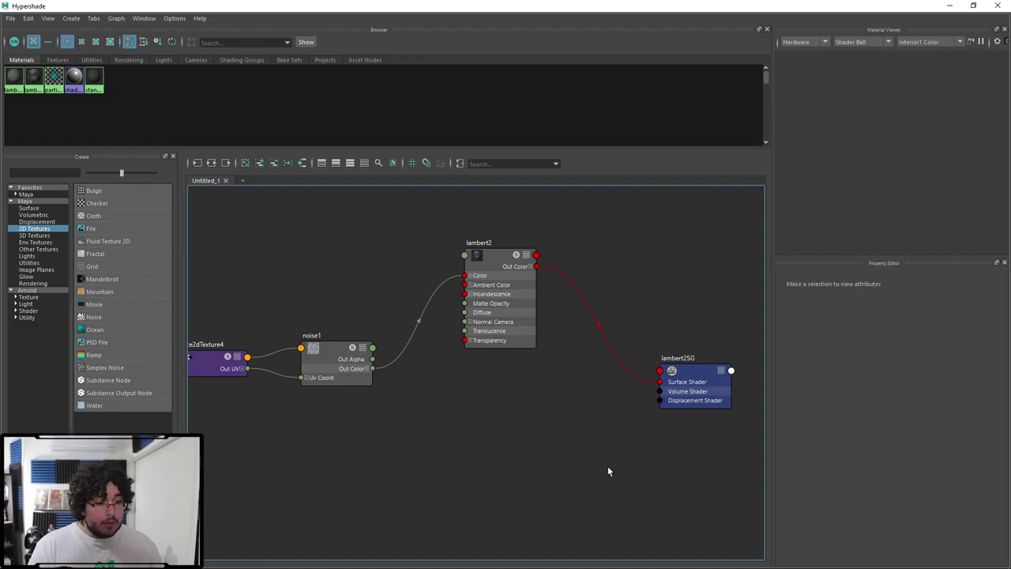
alt+middle_drag(503, 456, 589, 453)
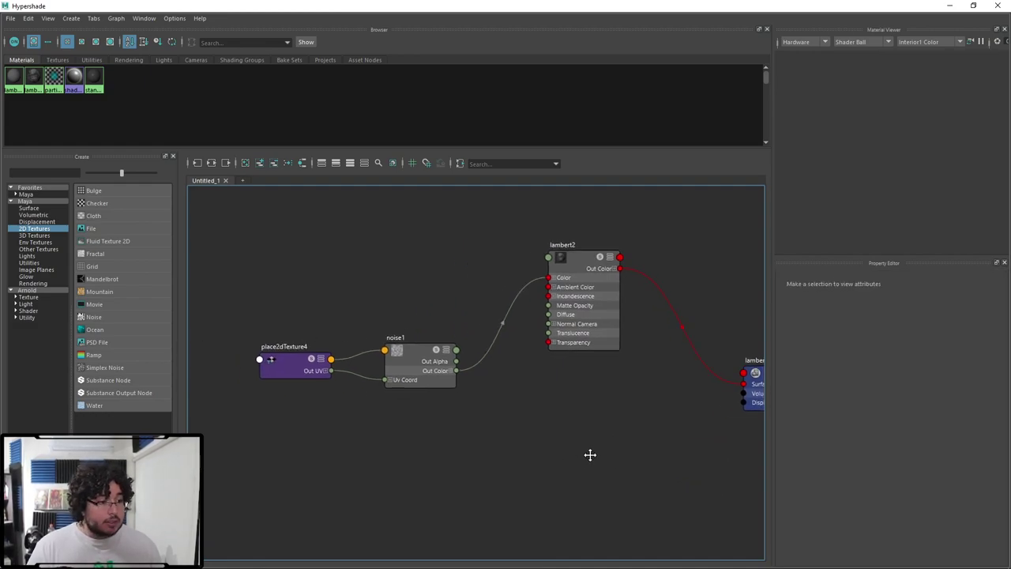
Step: Show the Utilities node list in the Create panel and scroll through it
click(33, 263)
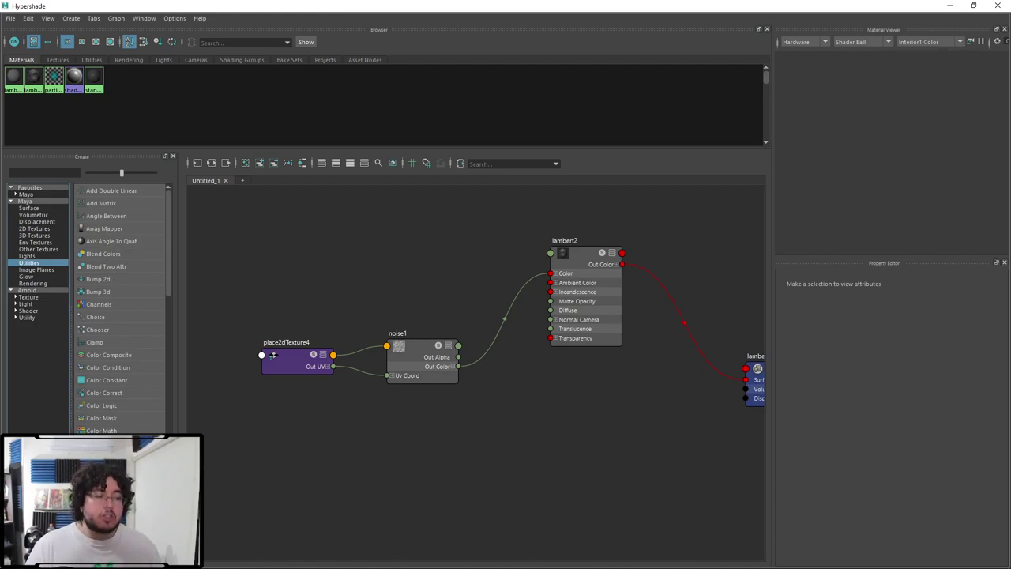
scroll(122, 308, down, 8)
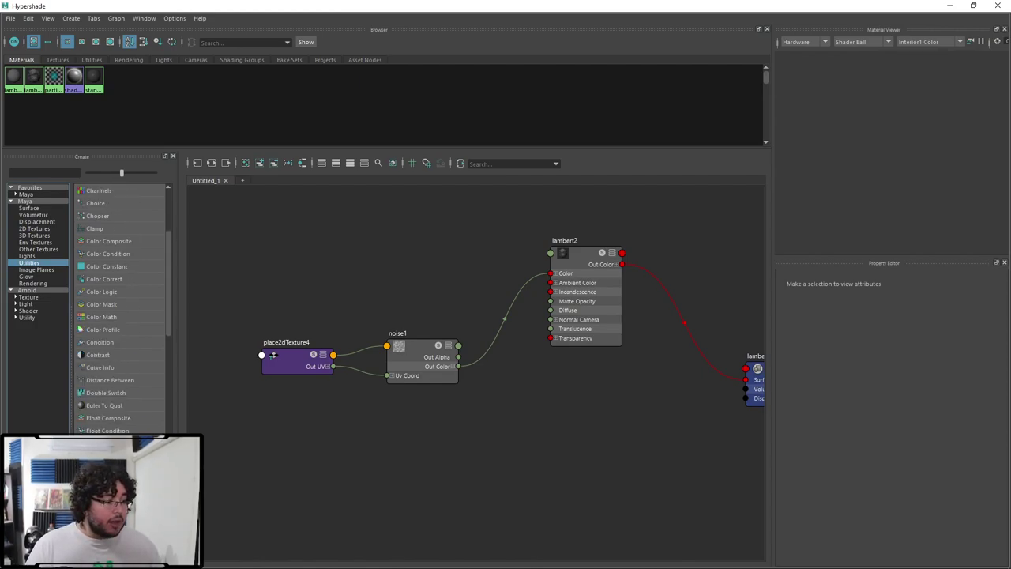
scroll(122, 308, down, 3)
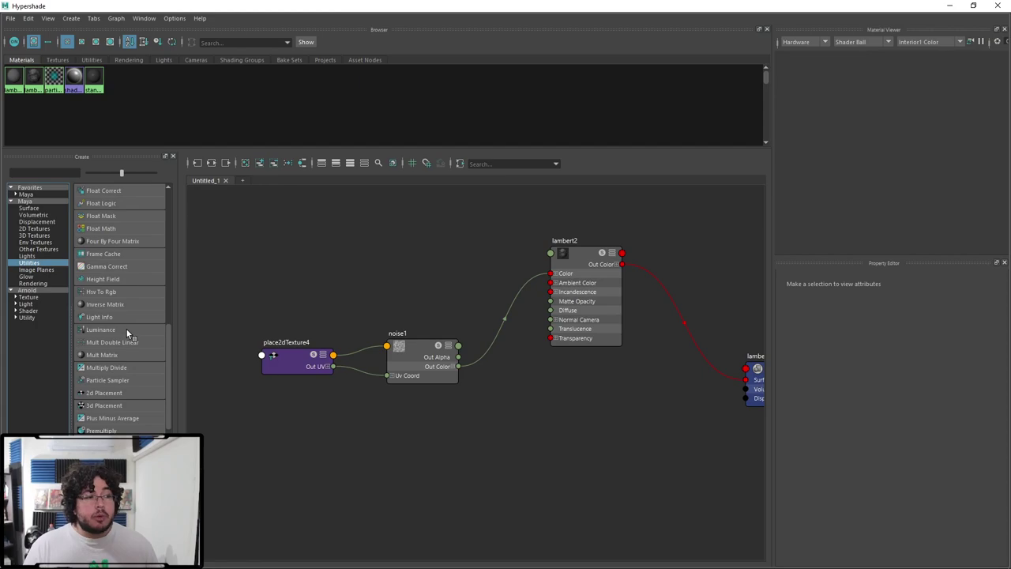
scroll(126, 329, down, 6)
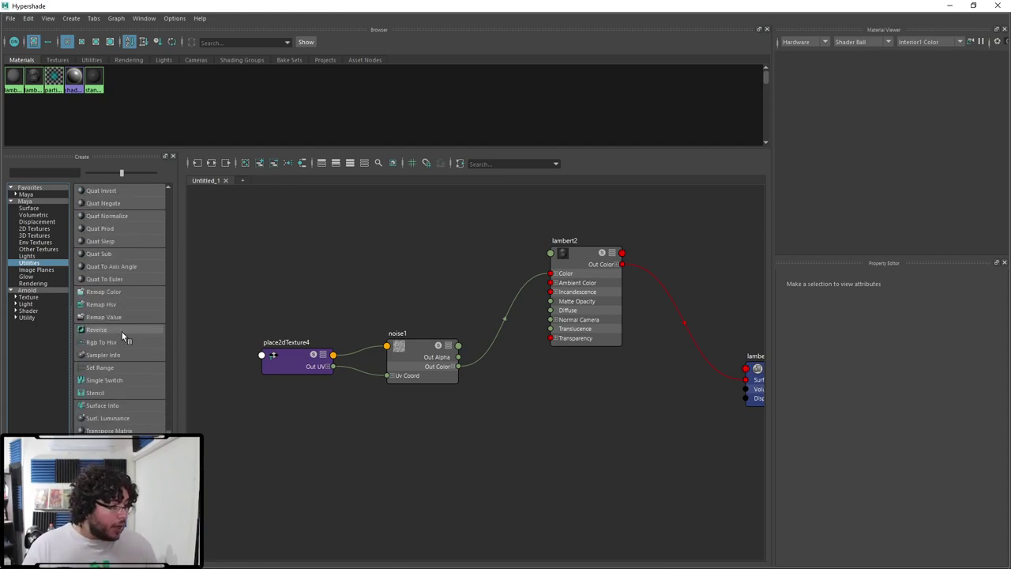
Step: Search 'multi', create a Multiply Divide node, and place multiplyDivide1 beside noise1
click(27, 201)
click(38, 173)
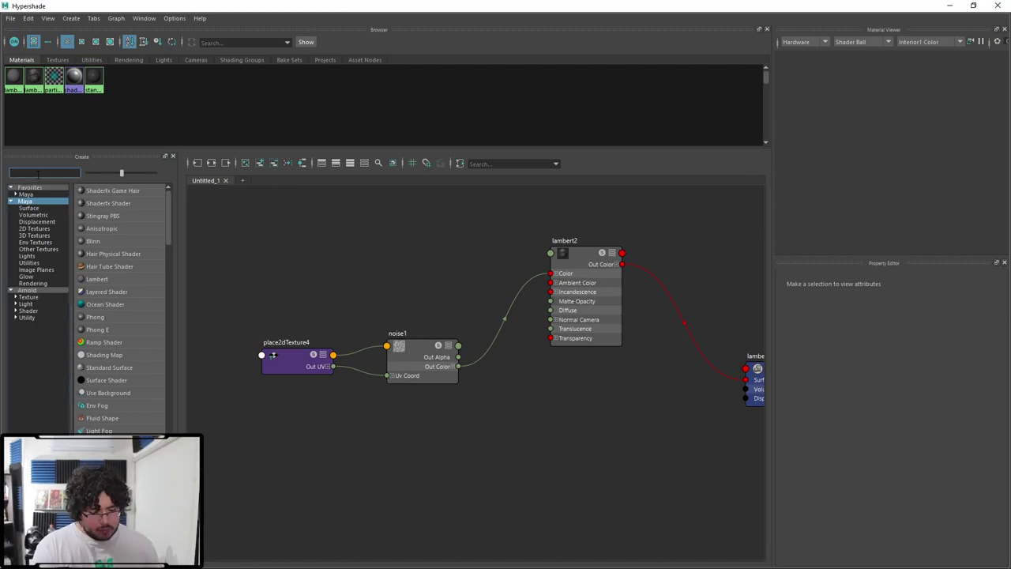
text(multi)
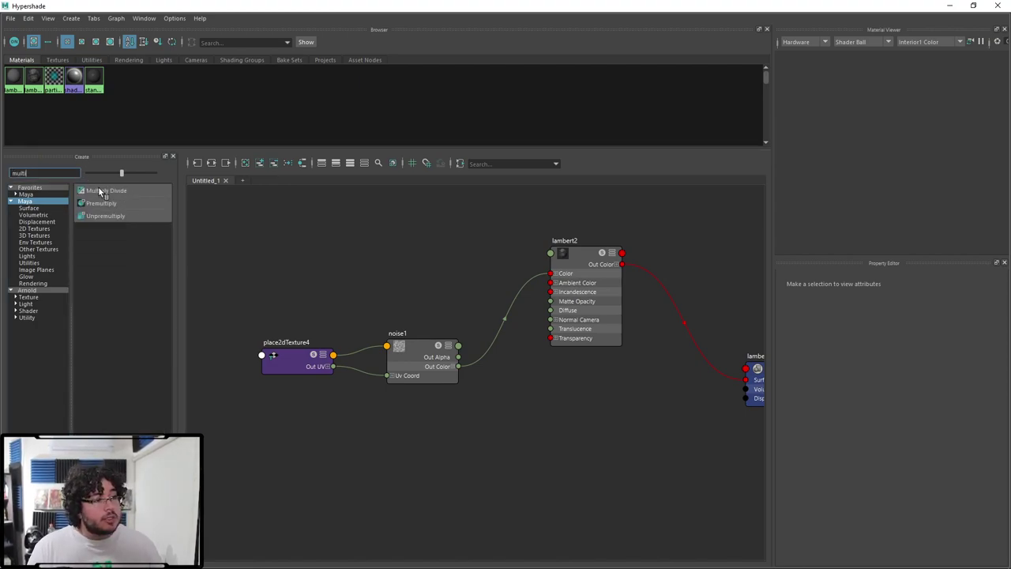
click(100, 191)
drag(466, 479, 529, 413)
scroll(492, 401, up, 3)
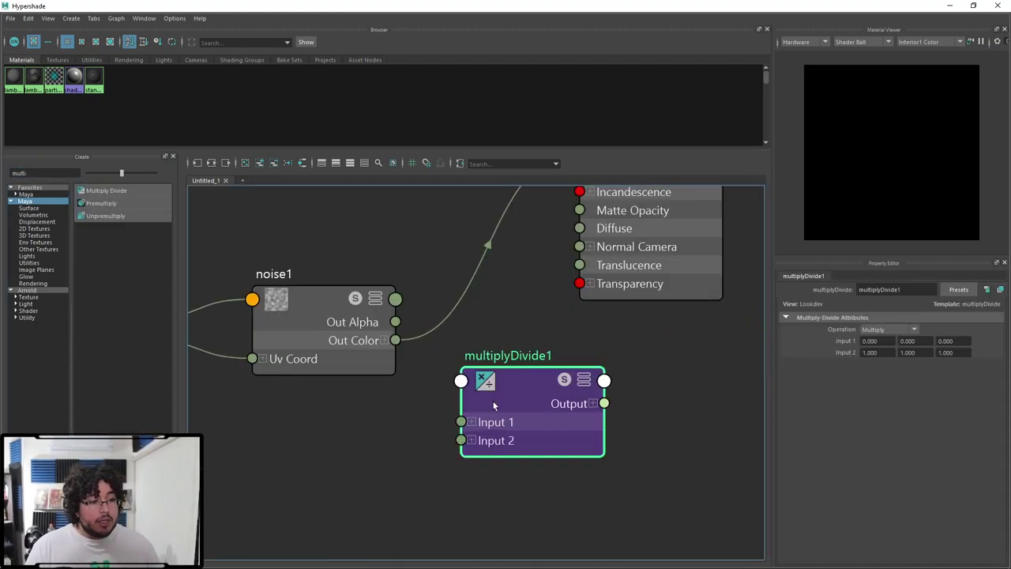
scroll(494, 406, up, 2)
scroll(514, 404, down, 2)
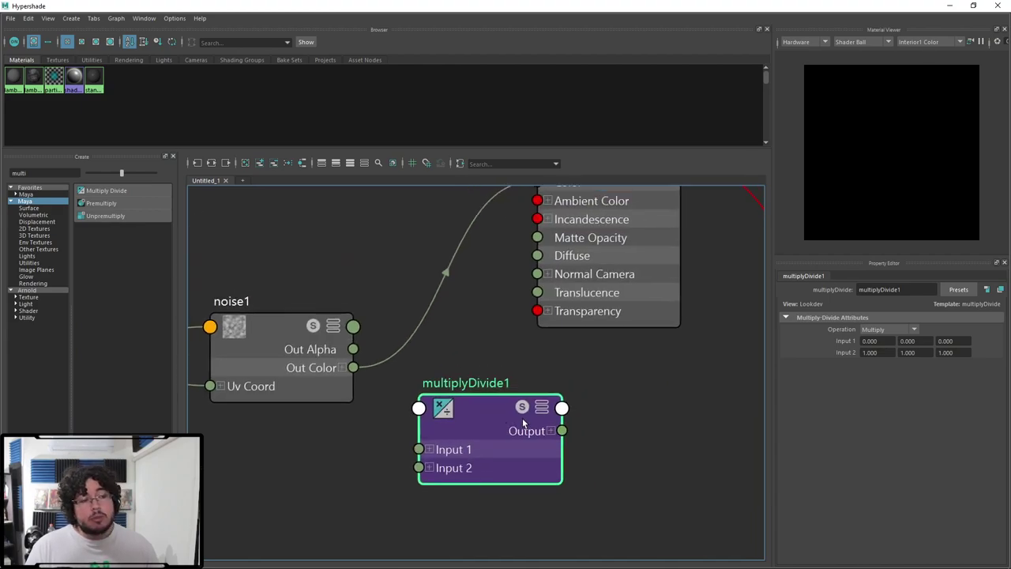
alt+middle_drag(384, 413, 417, 390)
click(334, 435)
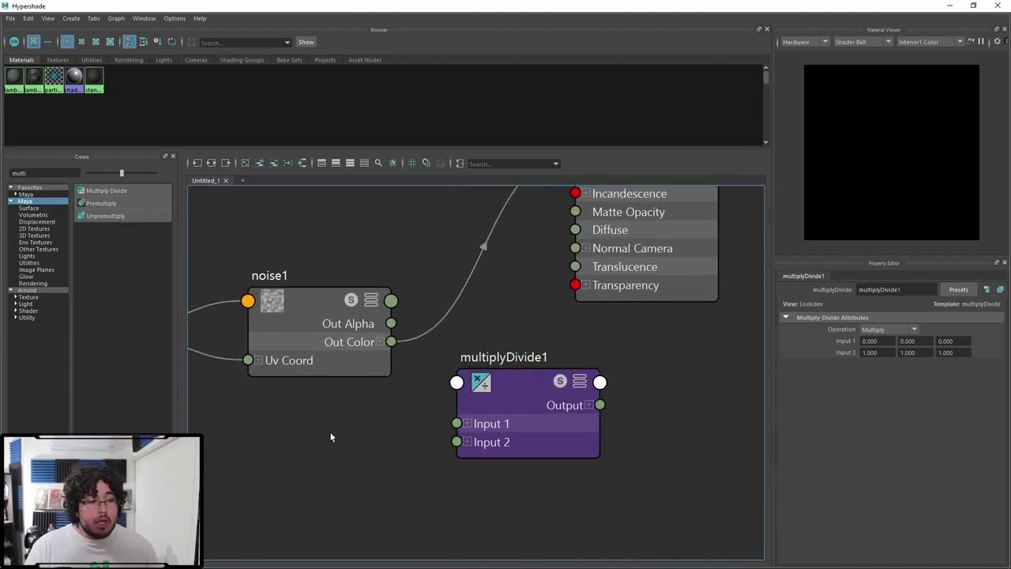
key(Tab)
Step: Create a checker texture node via the quick 'checker' search
text(checker)
key(Down)
key(Down)
key(Down)
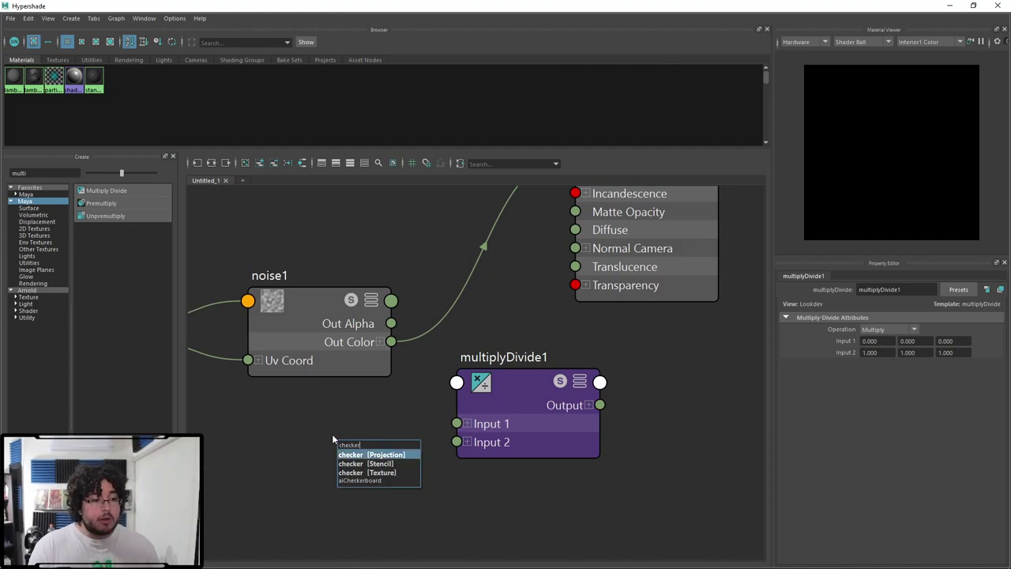
key(Return)
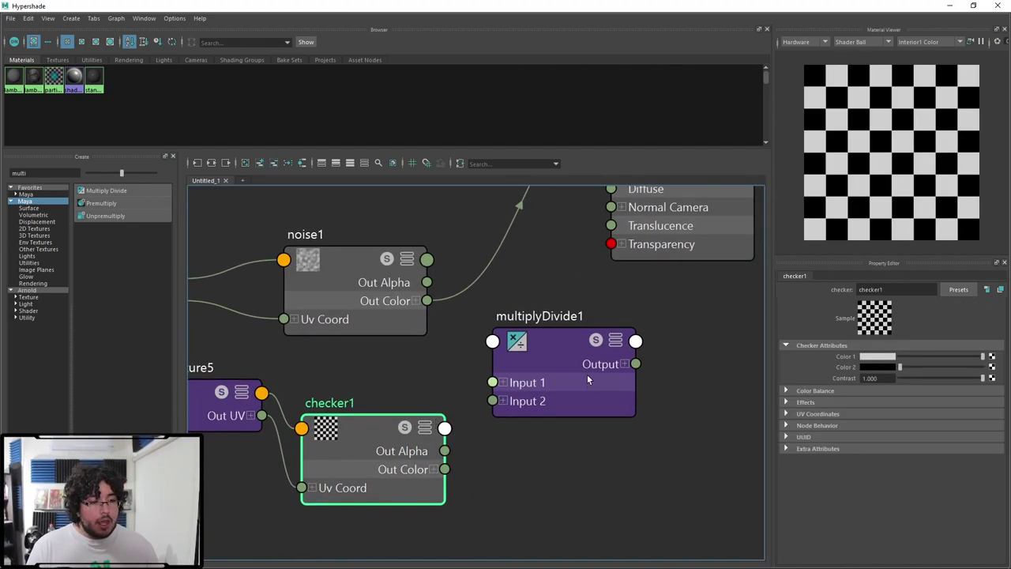
Step: Connect noise1 Out Color to multiplyDivide1 Input 1 and checker1 Out Color to Input 2
click(589, 375)
drag(427, 300, 529, 377)
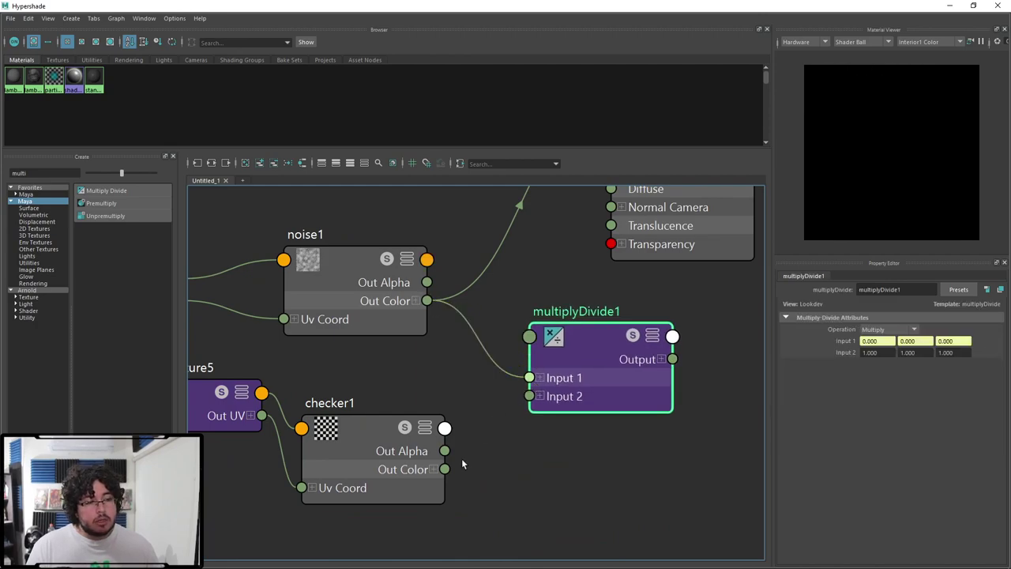
drag(444, 469, 529, 395)
alt+middle_drag(574, 488, 582, 424)
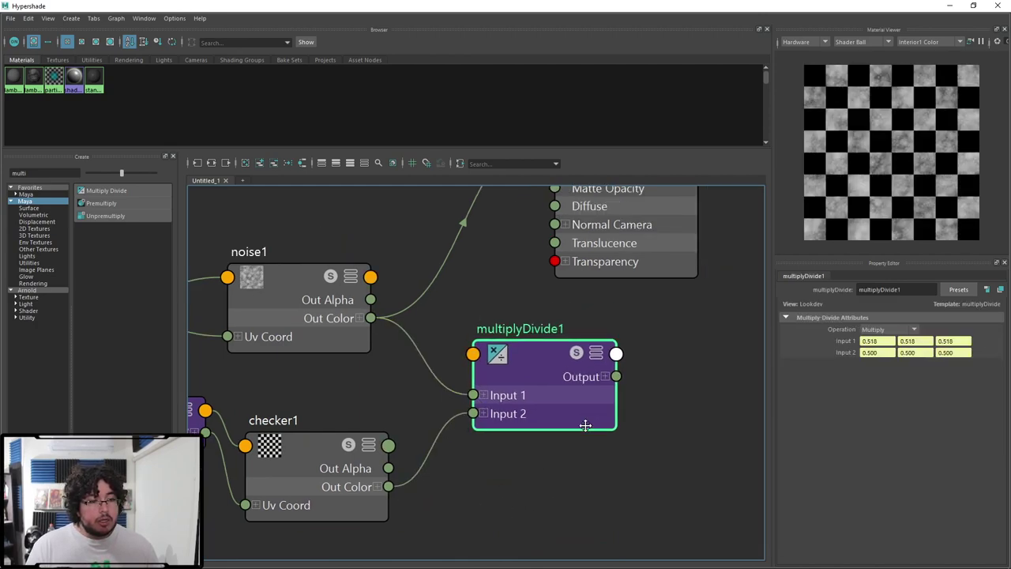
scroll(624, 327, down, 2)
alt+middle_drag(441, 466, 467, 408)
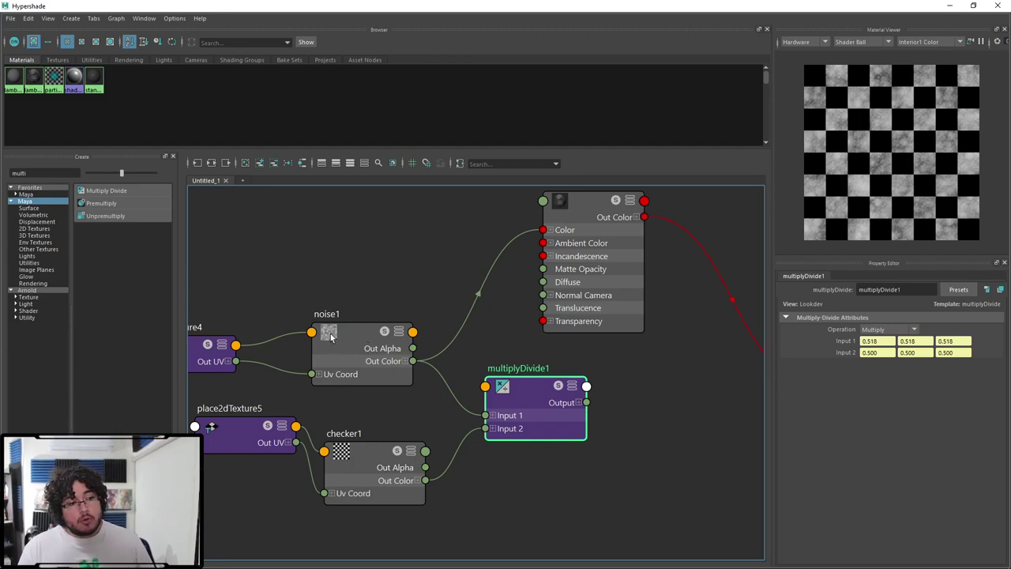
Step: Connect multiplyDivide1 Output to lambert2 Color and minimize the Hypershade
drag(380, 338, 383, 333)
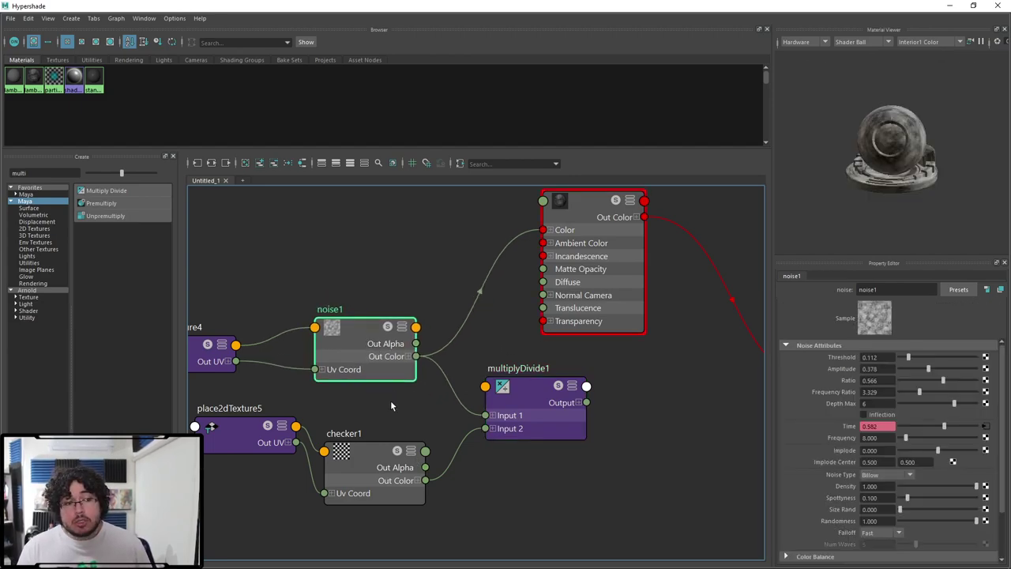
click(379, 462)
middle_drag(612, 403, 558, 427)
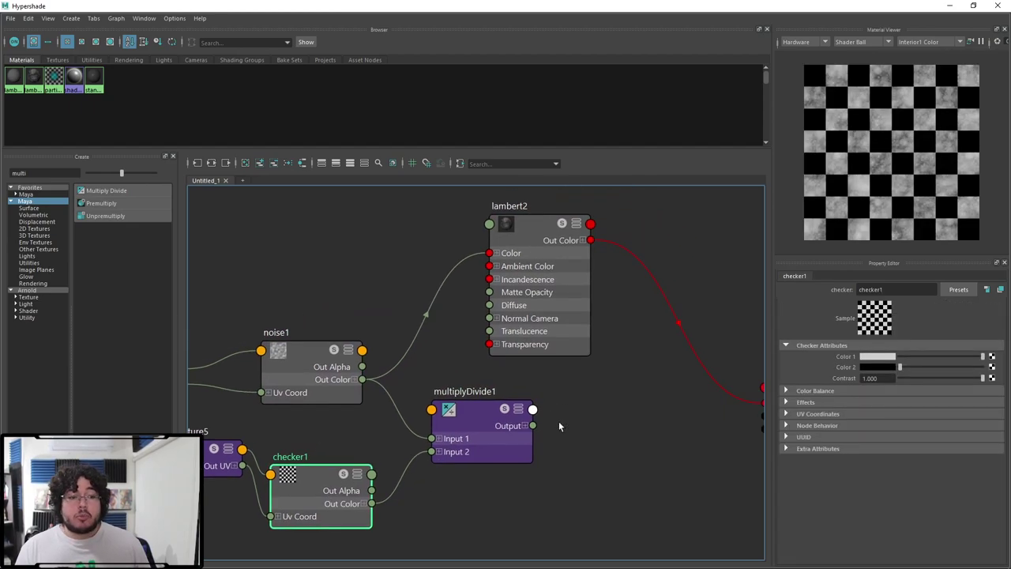
drag(533, 426, 496, 254)
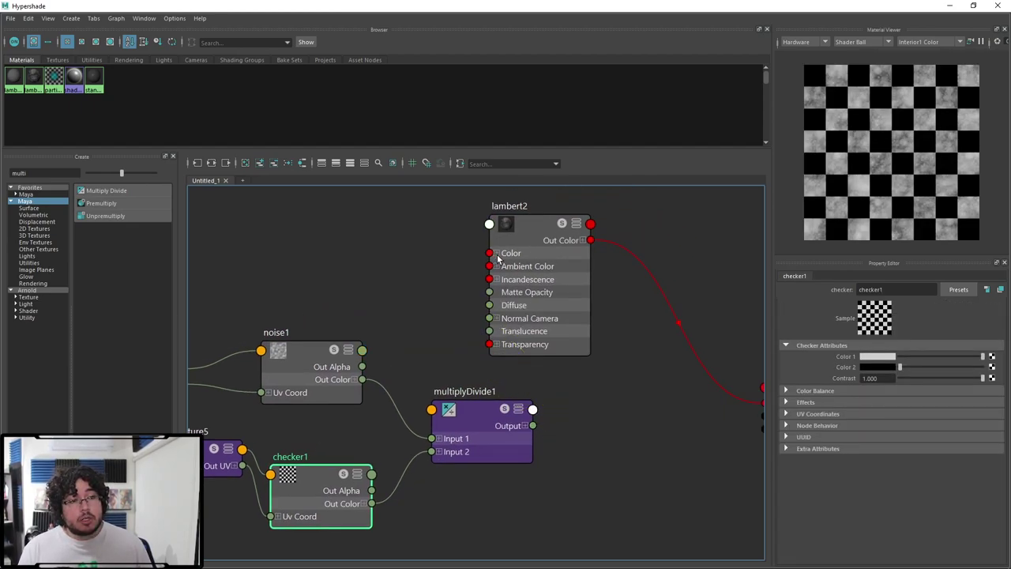
click(949, 5)
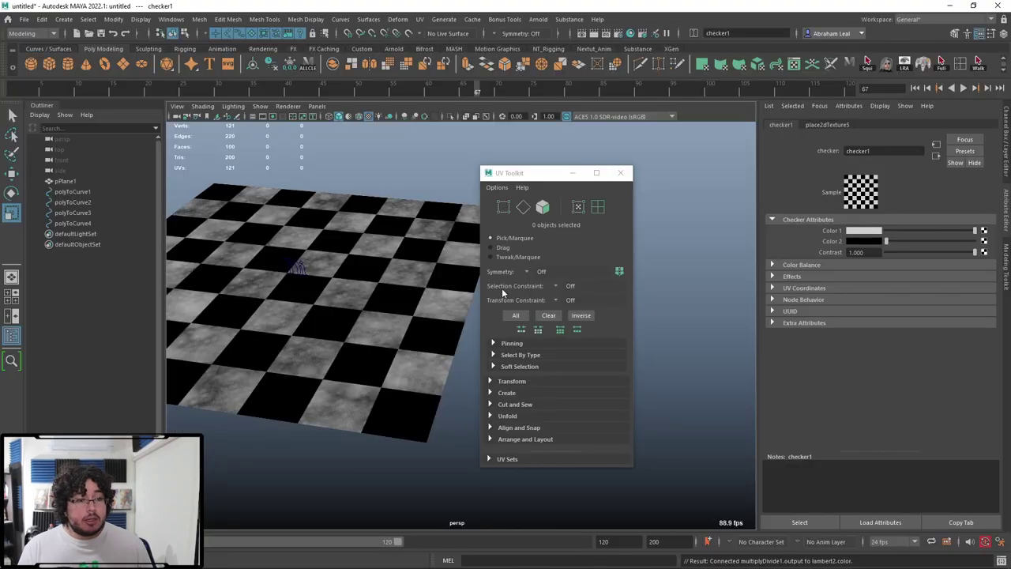
Step: Orbit around the noisy checkered plane, then bring back Hypershade with noise1 selected
scroll(360, 361, up, 5)
alt+drag(307, 349, 393, 326)
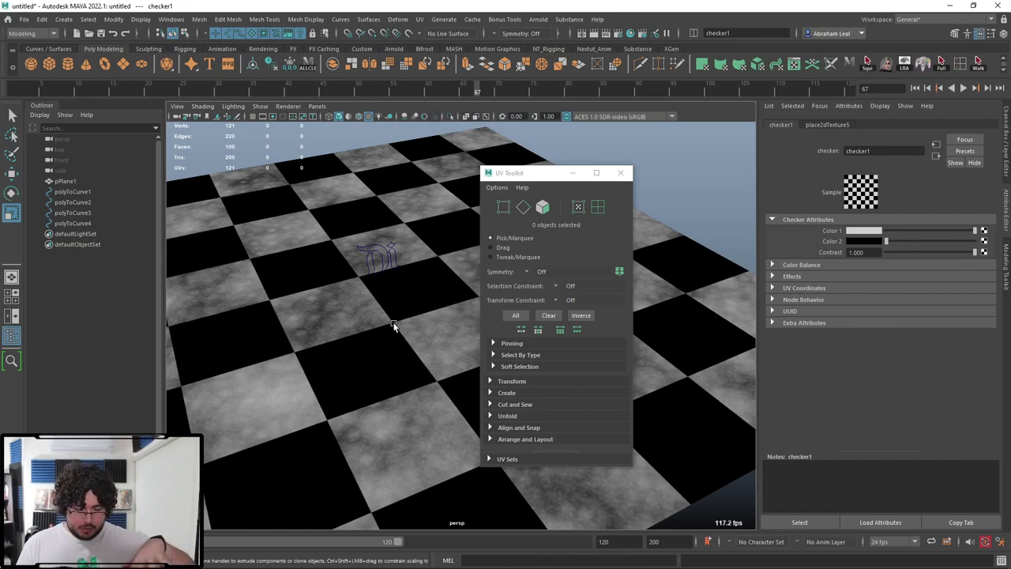
scroll(393, 326, down, 6)
scroll(383, 328, up, 6)
alt+drag(379, 330, 368, 288)
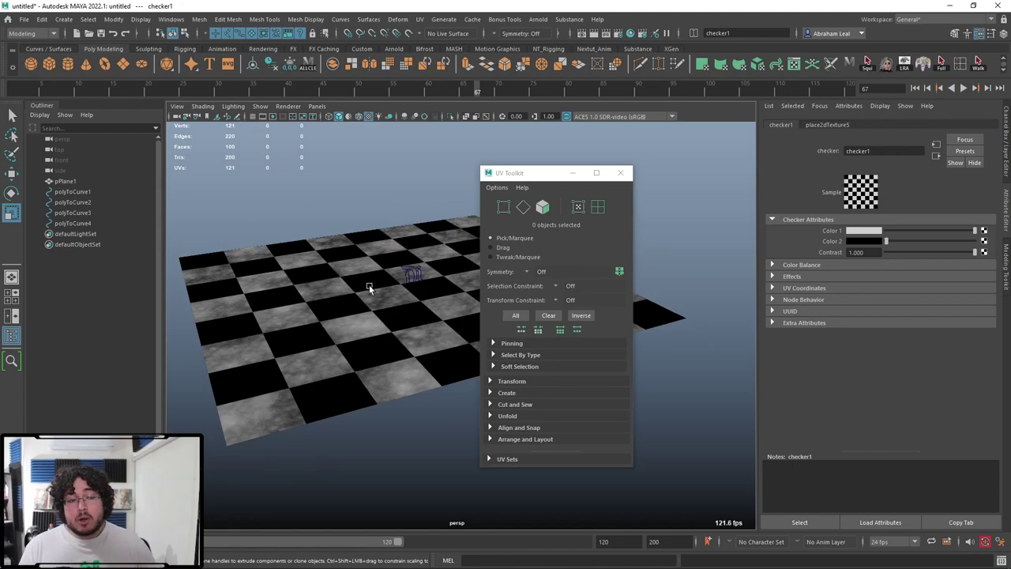
alt+drag(331, 237, 397, 322)
alt+right_drag(397, 321, 340, 253)
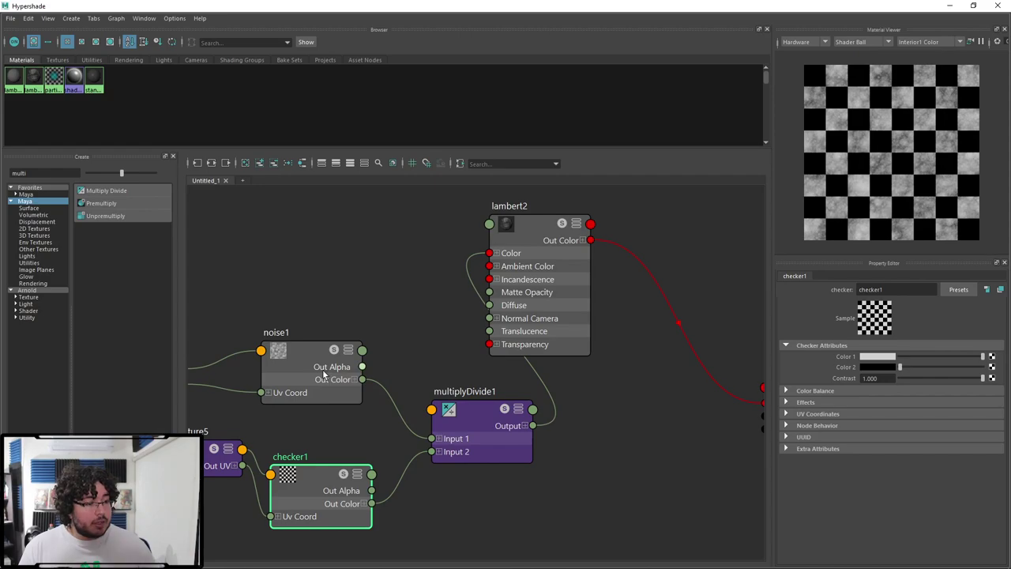
click(322, 376)
scroll(827, 440, down, 3)
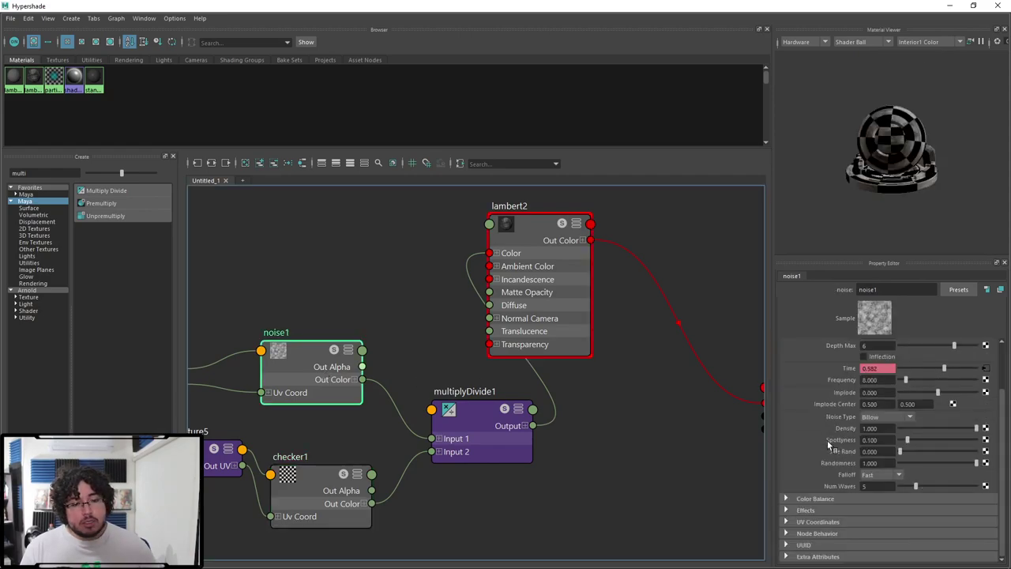
Step: Expand noise1's Color Balance and set its Color Gain to red
click(786, 498)
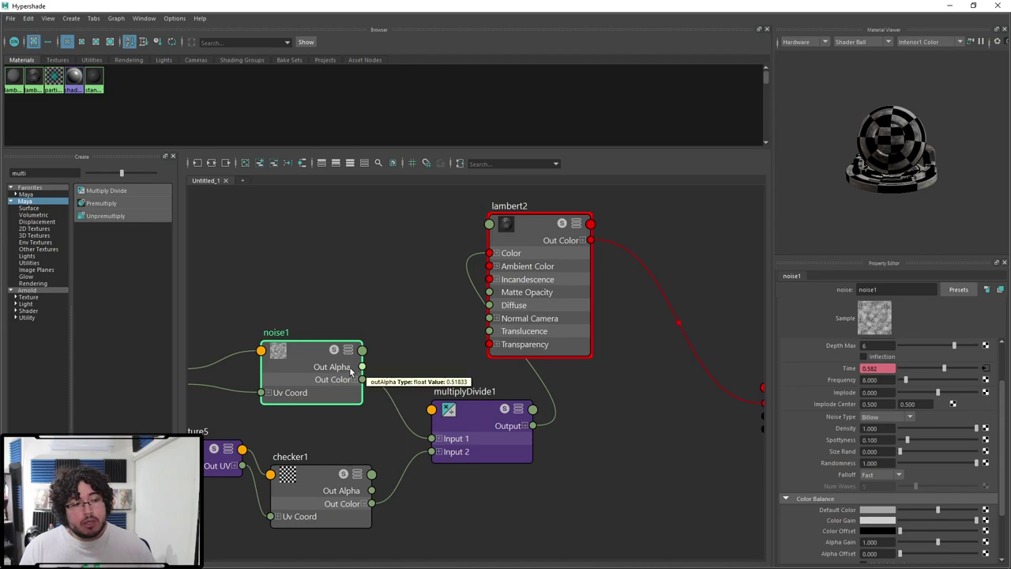
click(880, 521)
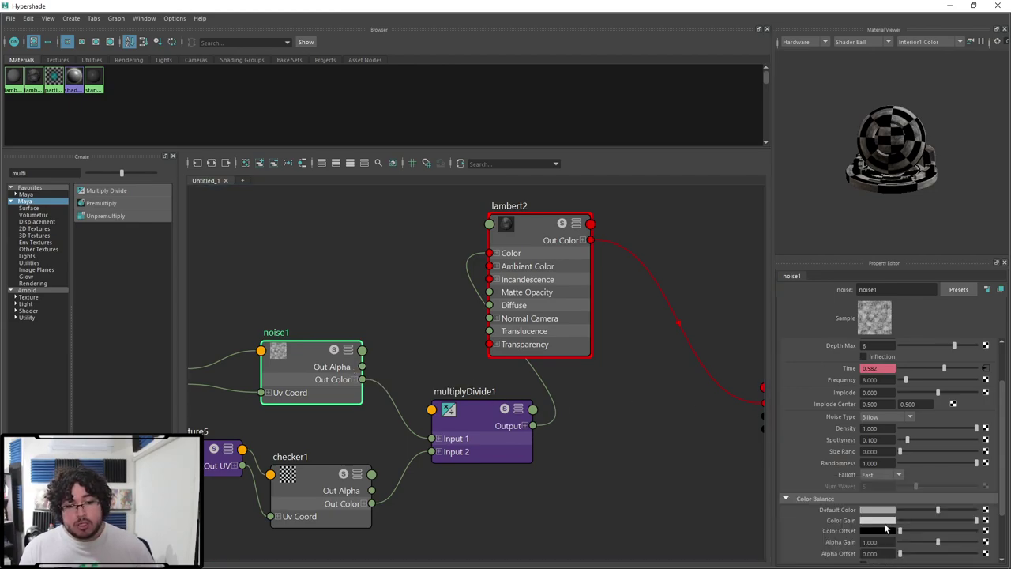
click(875, 520)
click(841, 492)
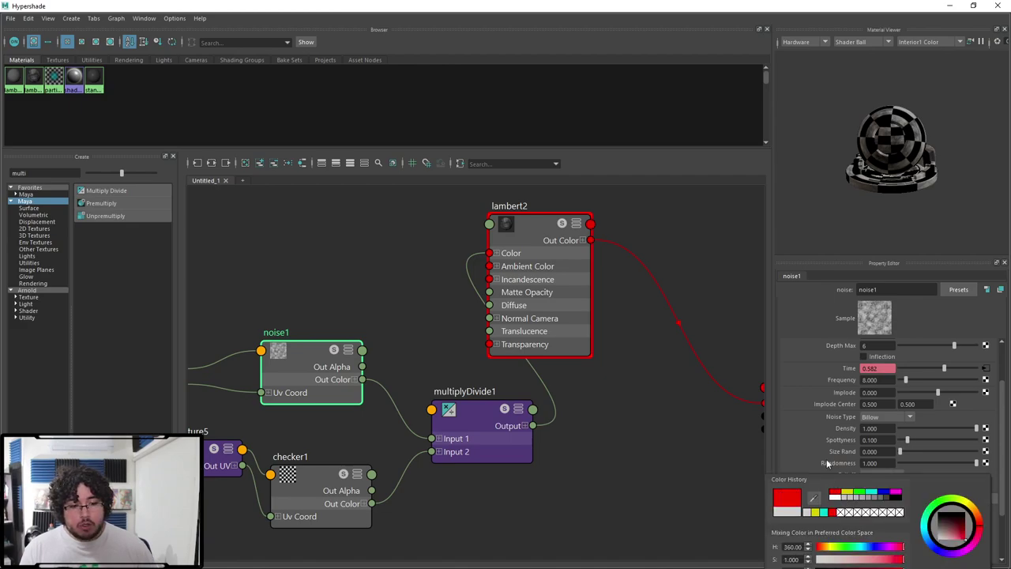
Step: Darken noise1's Default Color and set its Color Offset to a dark red
click(876, 531)
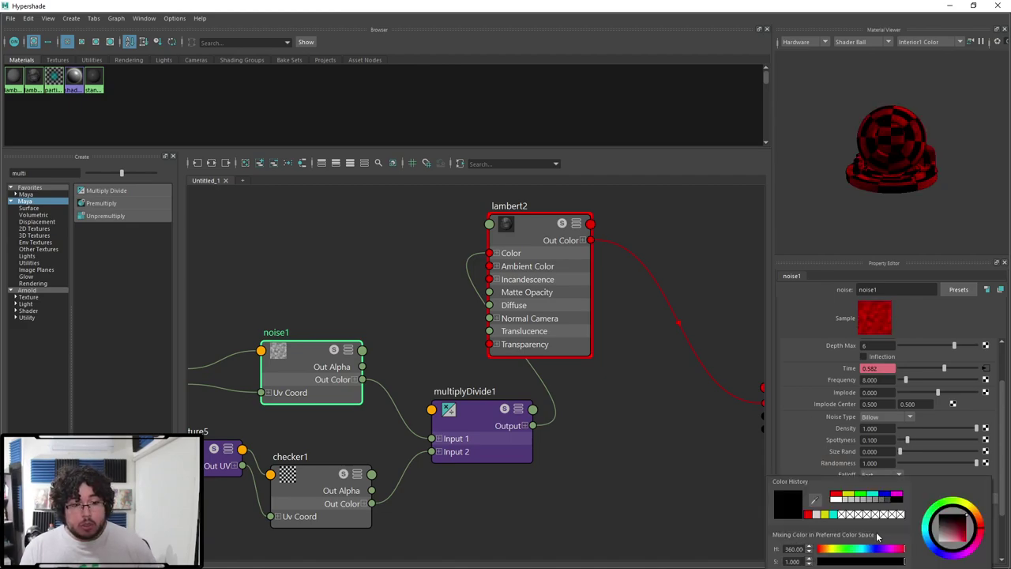
click(861, 496)
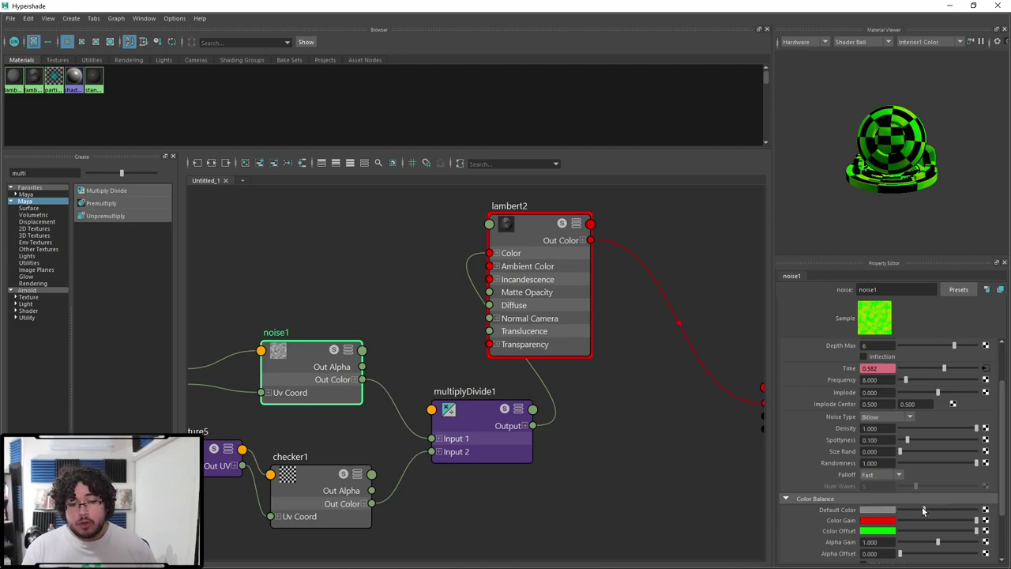
mouse_move(922, 506)
mouse_down()
mouse_move(903, 506)
mouse_move(930, 506)
mouse_move(912, 507)
mouse_up()
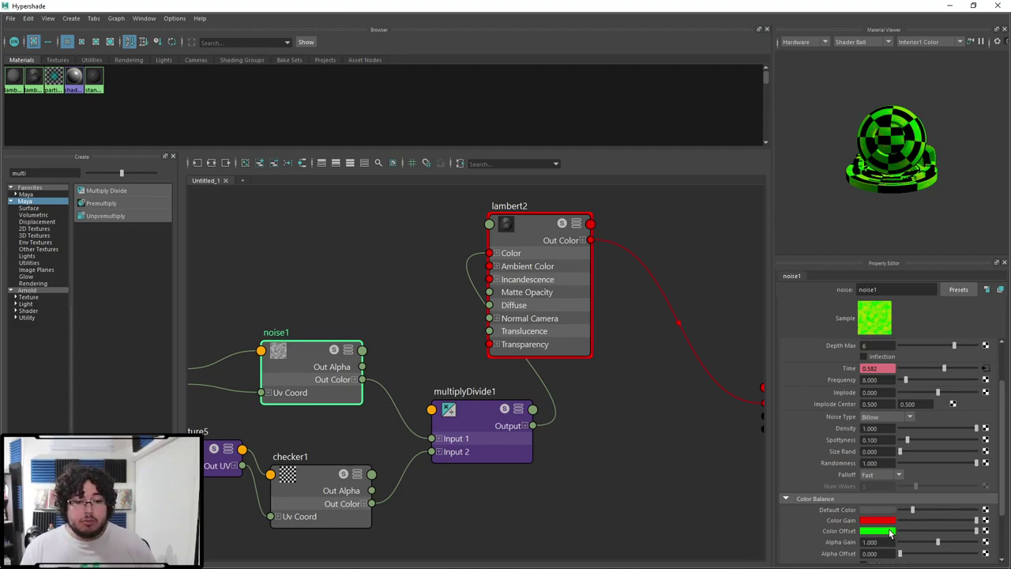
click(887, 531)
click(832, 514)
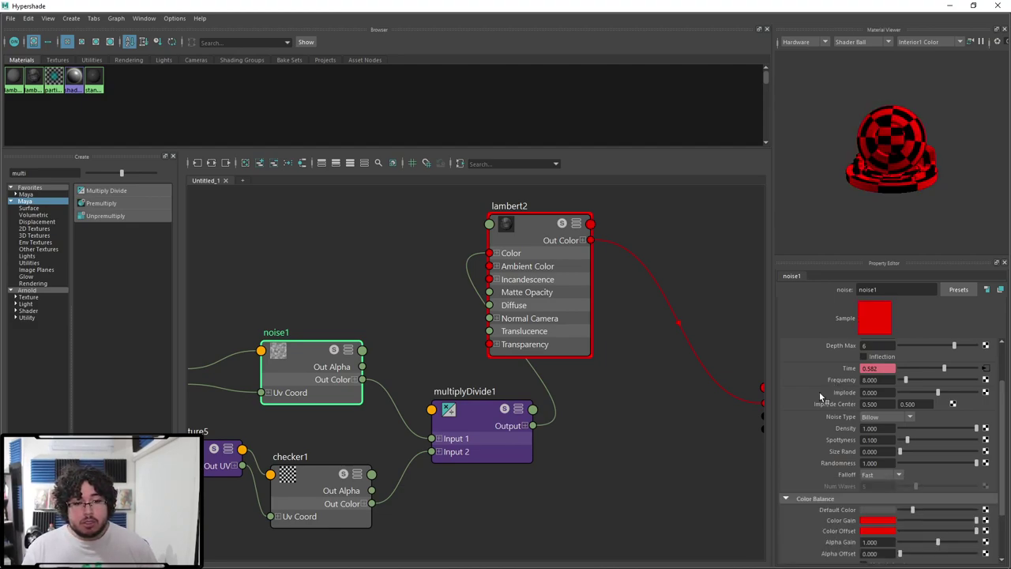
click(878, 531)
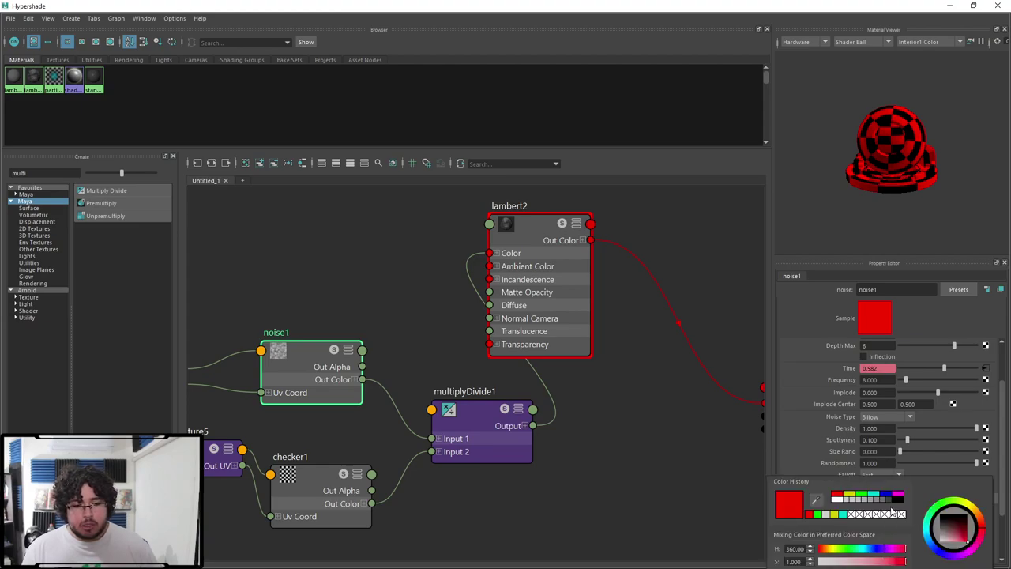
scroll(869, 474, down, 2)
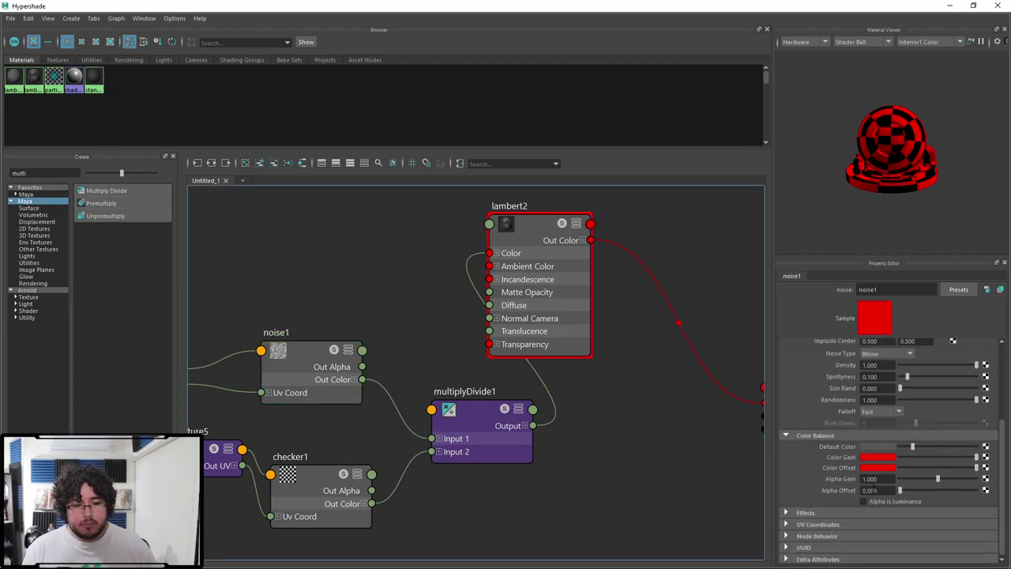
click(875, 465)
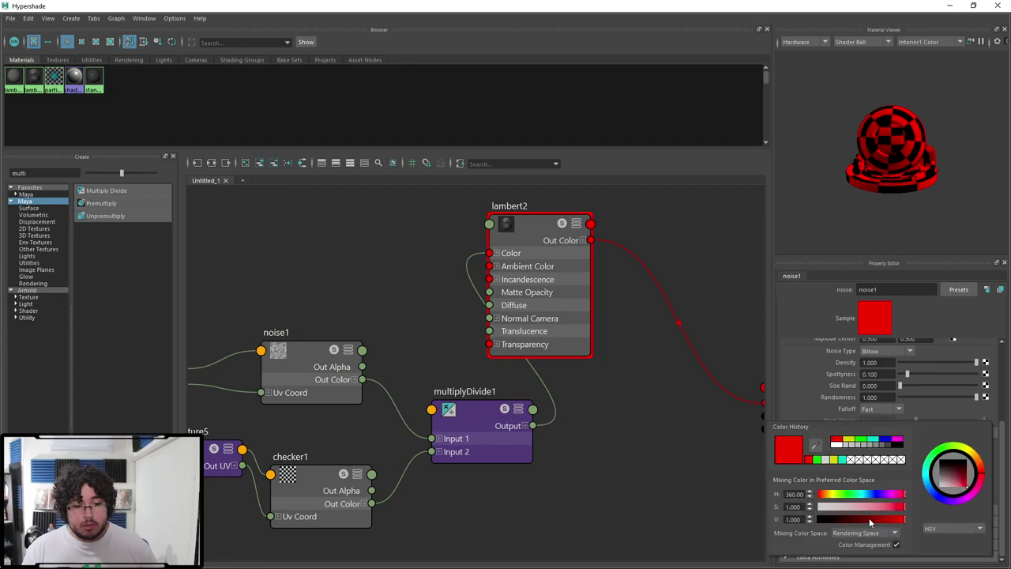
mouse_move(869, 519)
mouse_down()
mouse_move(839, 519)
mouse_move(854, 518)
mouse_up()
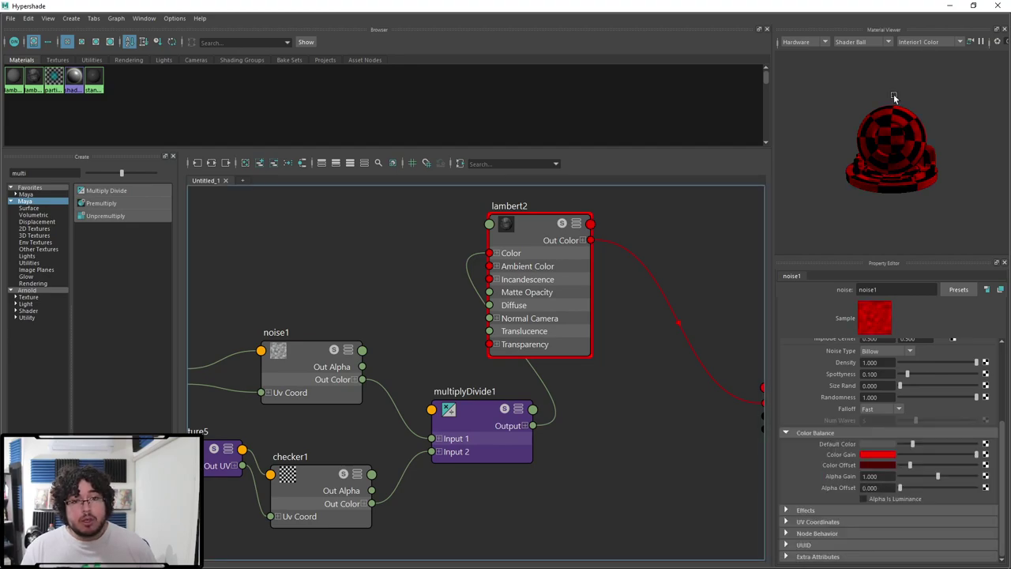
Step: Minimize Hypershade and orbit to a low tilted view of the red-noise and black checker plane
click(949, 5)
scroll(424, 304, up, 5)
alt+drag(399, 408, 328, 308)
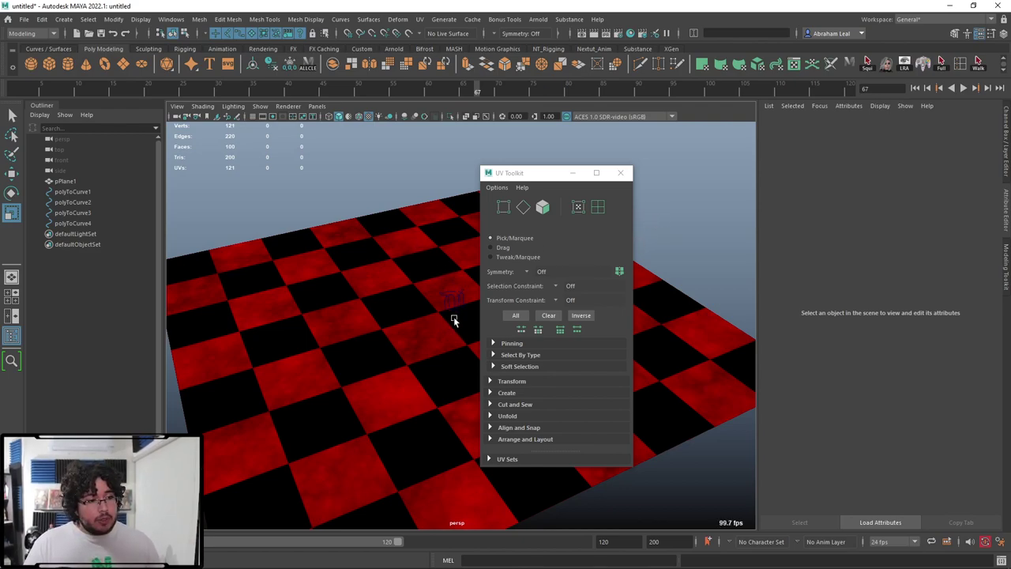
scroll(386, 292, down, 3)
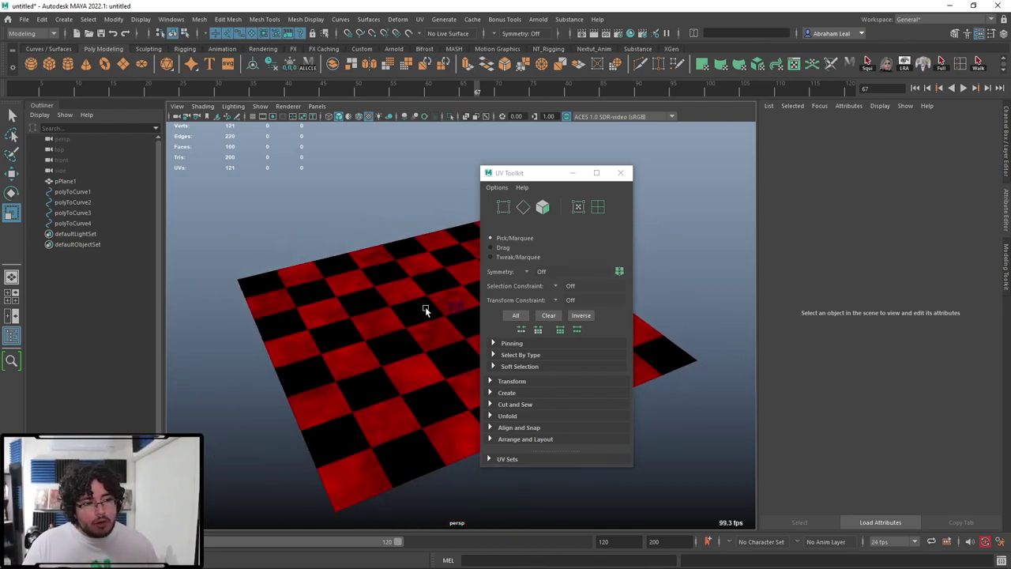